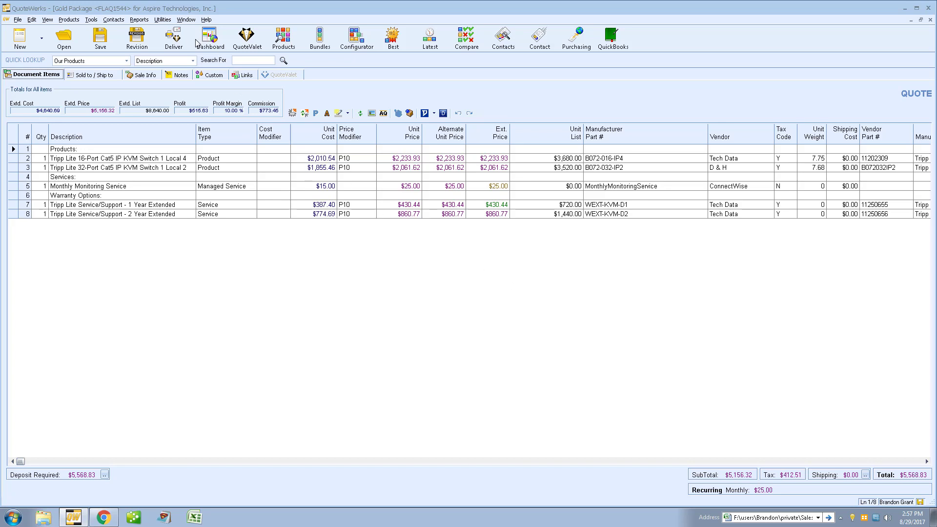
# Step: Open your own user account for editing in User Maintenance and acknowledge the MasterRights notice
pyautogui.click(162, 19)
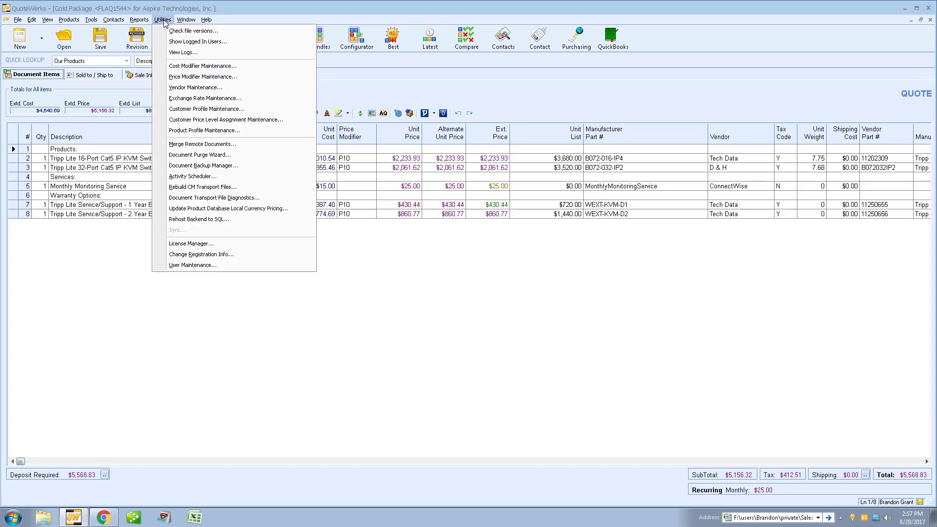
pyautogui.click(298, 268)
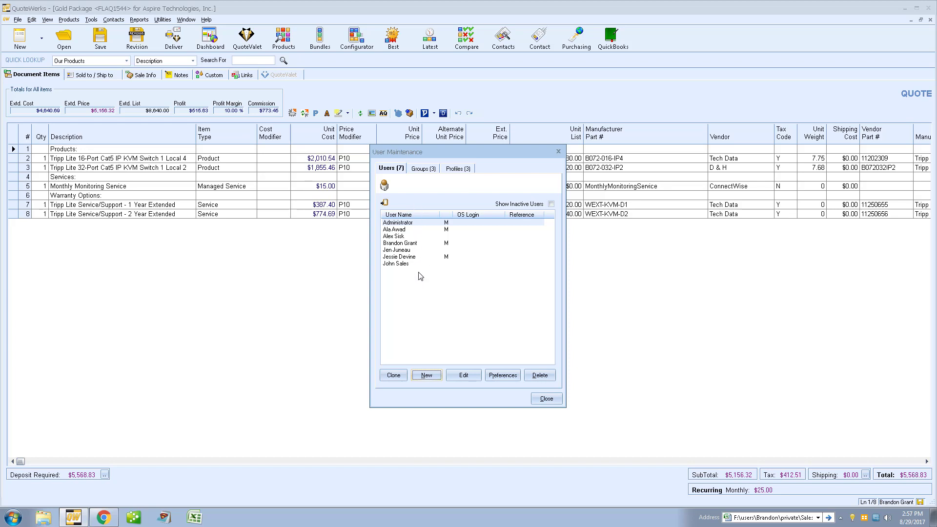
pyautogui.click(415, 244)
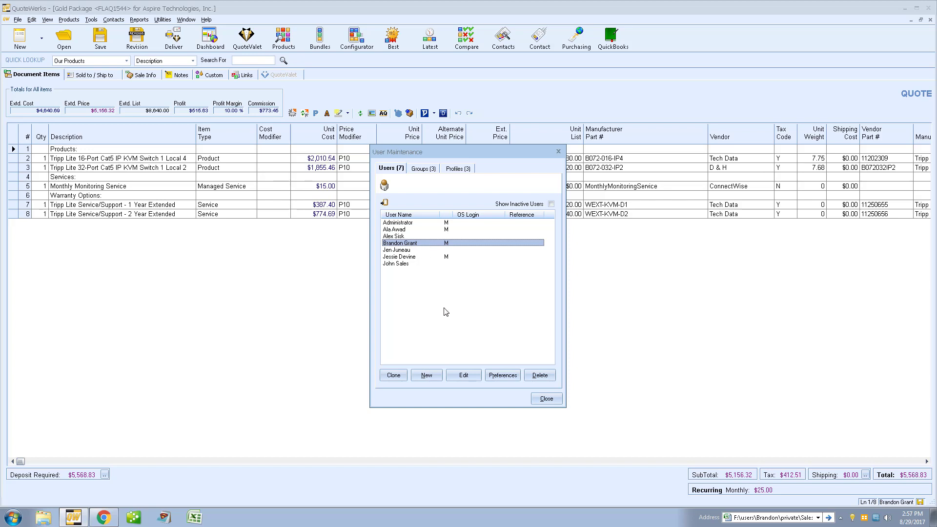
pyautogui.click(471, 375)
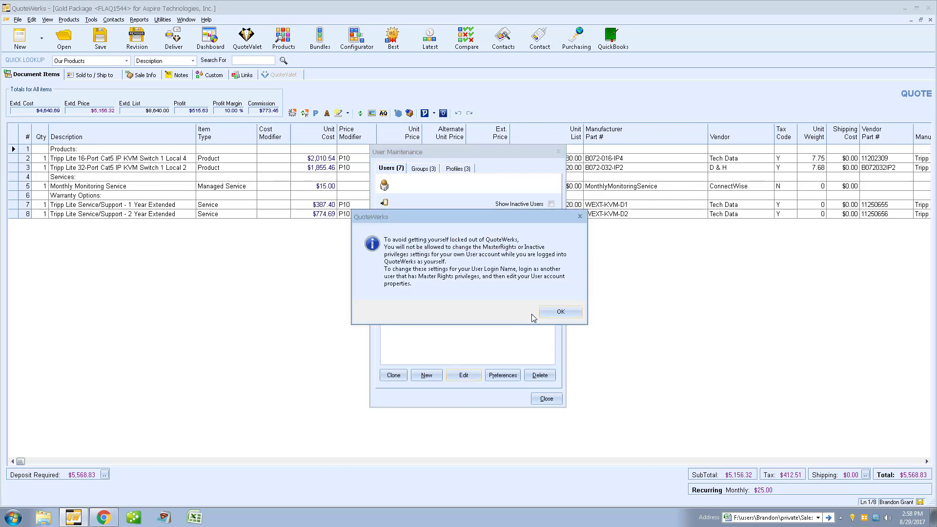
pyautogui.click(558, 312)
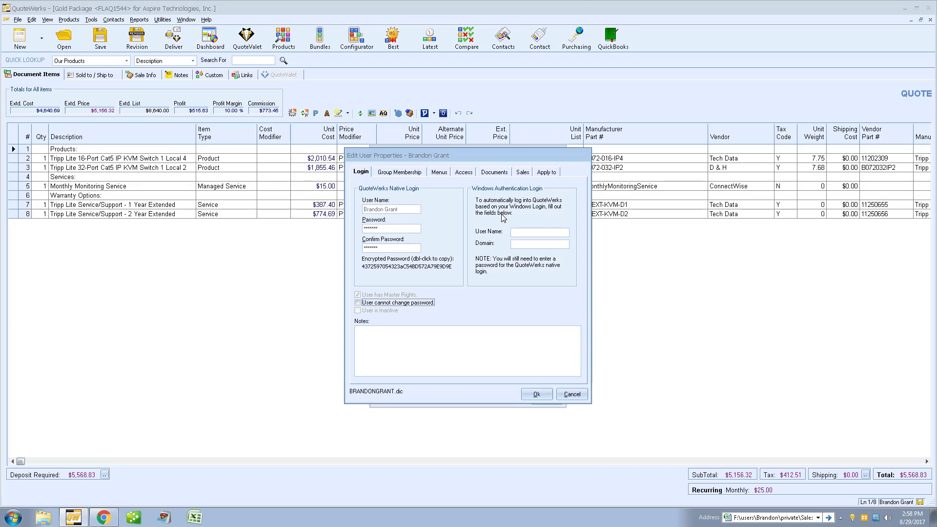
# Step: Enter a Windows user name and domain on the Login tab, then discard them and close User Maintenance
pyautogui.click(534, 233)
pyautogui.write('Brandon')
pyautogui.write('QuoteWerks')
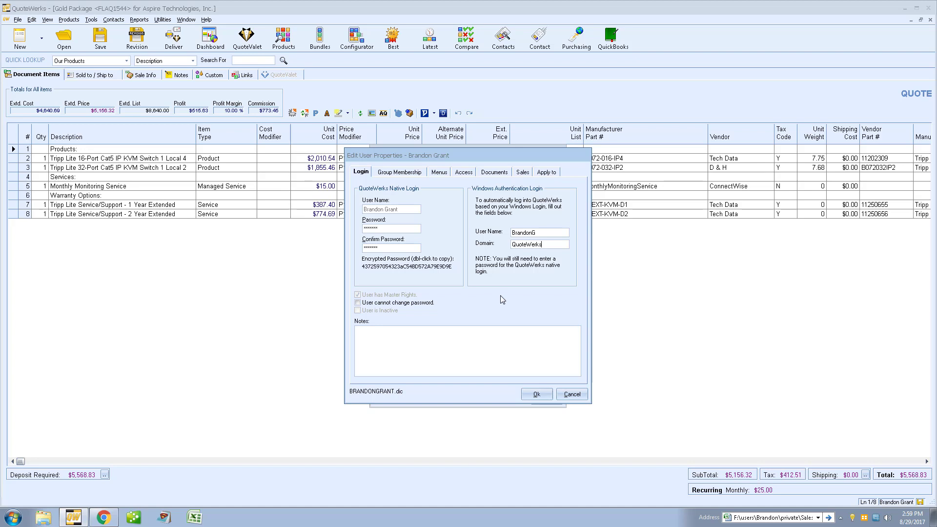
pyautogui.click(571, 393)
pyautogui.click(549, 397)
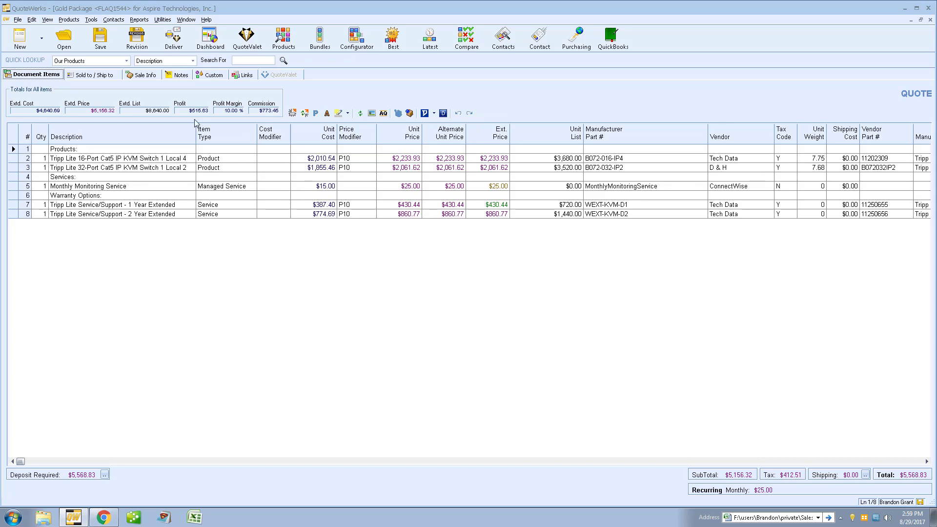
# Step: Validate the QuickBooks Online Integration subscription on the Tenant Account tab of Tools > Options
pyautogui.click(91, 20)
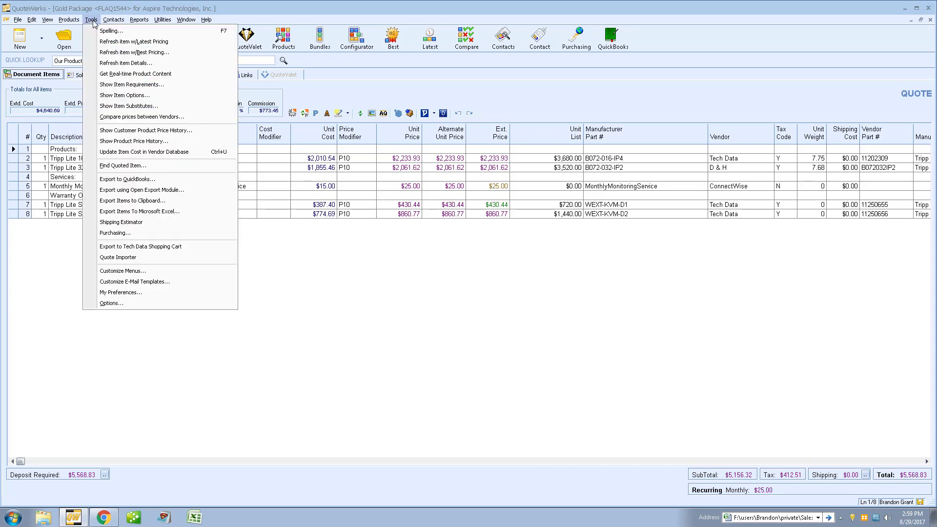
pyautogui.click(147, 303)
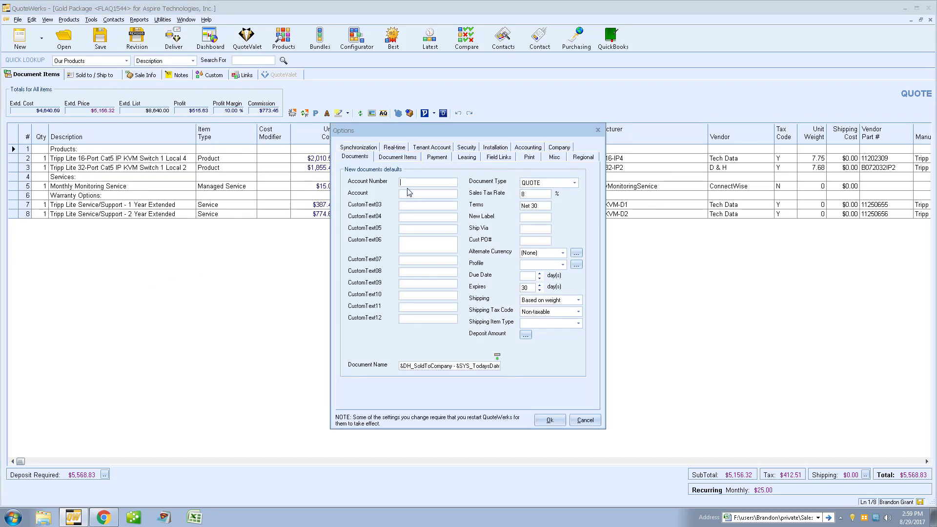
pyautogui.click(439, 150)
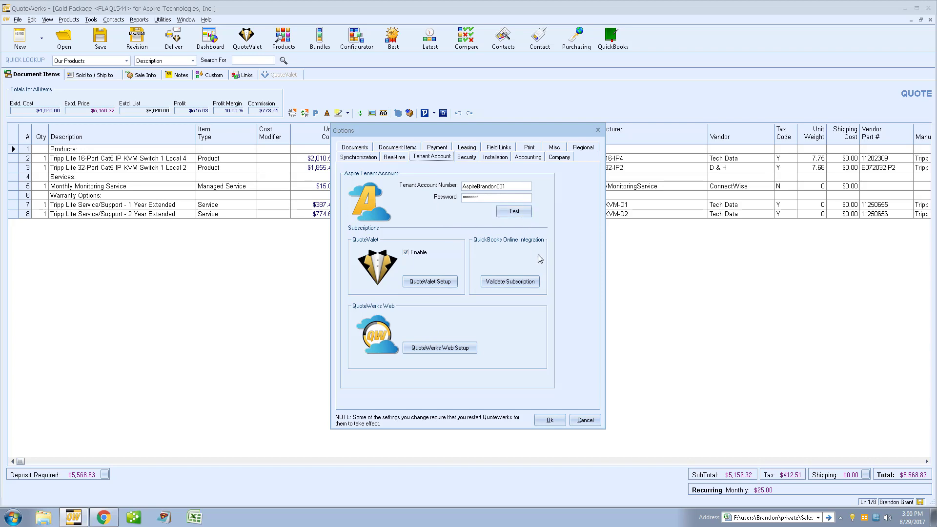
pyautogui.click(535, 283)
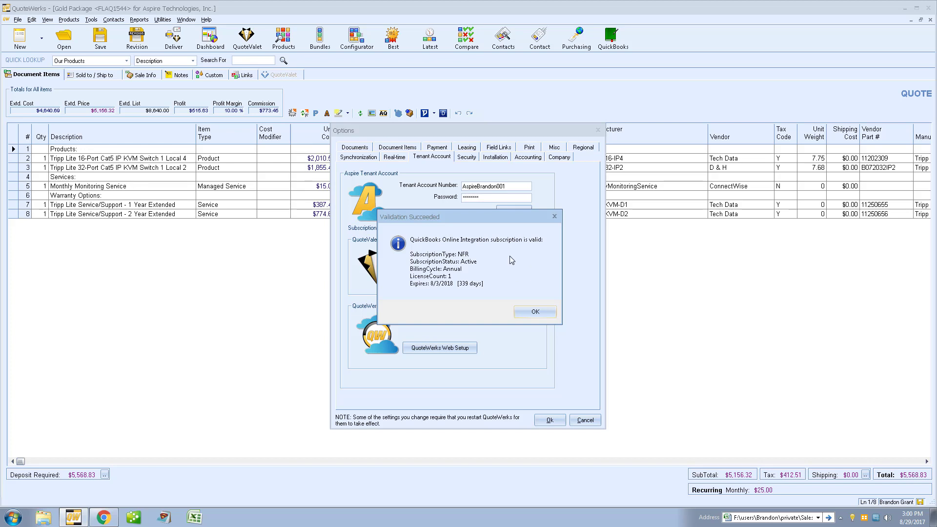
pyautogui.click(540, 312)
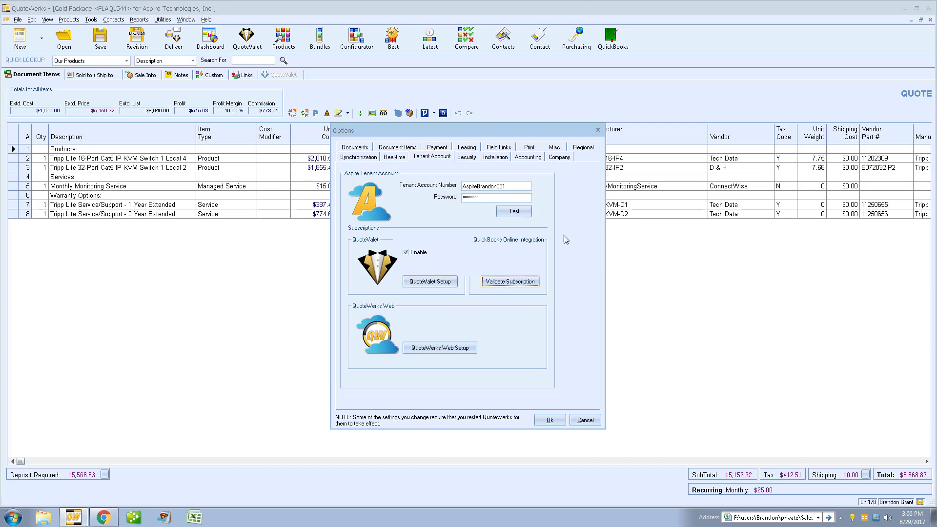
pyautogui.click(527, 161)
# Step: Set Link Type to QuickBooks Online, disconnect the old connection and establish a new one
pyautogui.click(442, 187)
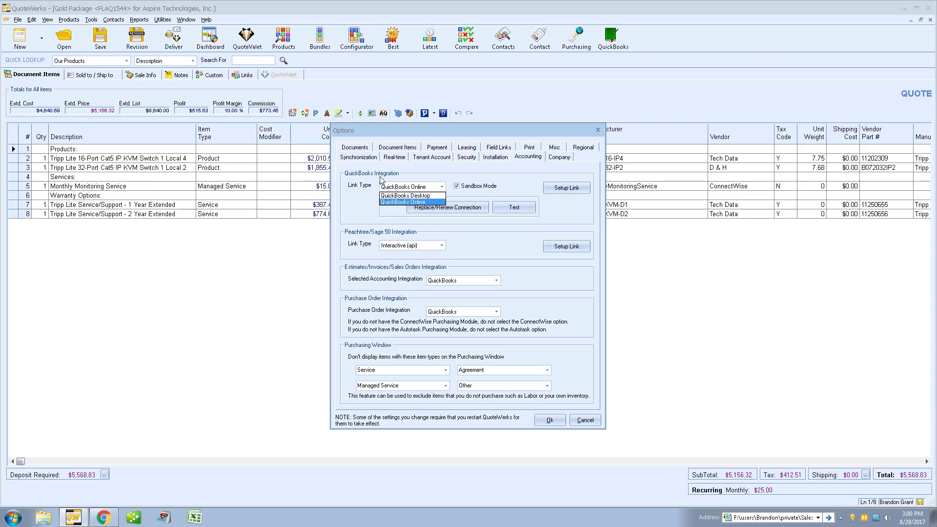
pyautogui.click(423, 201)
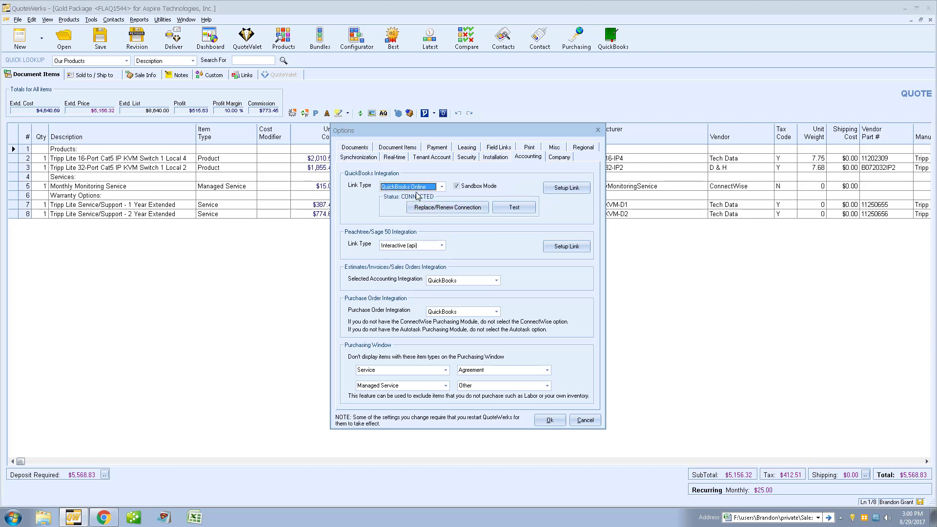
pyautogui.click(444, 208)
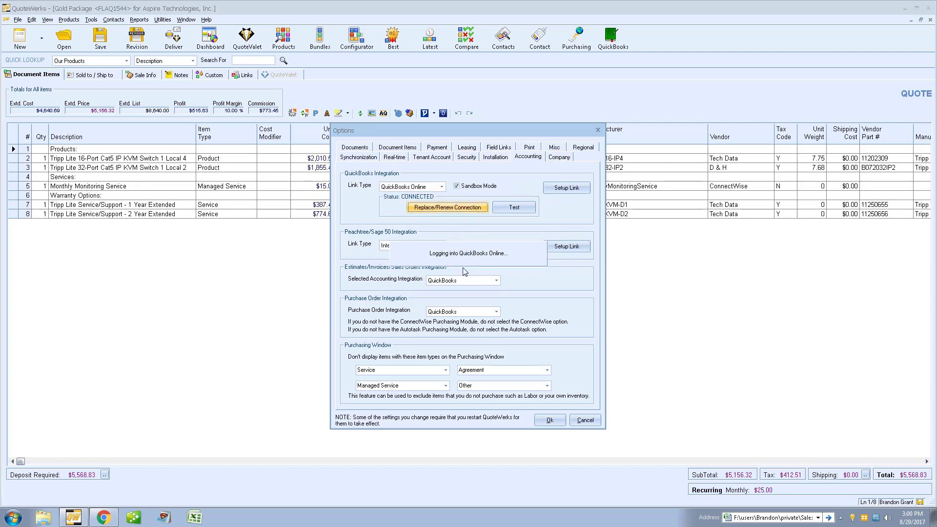
pyautogui.click(473, 314)
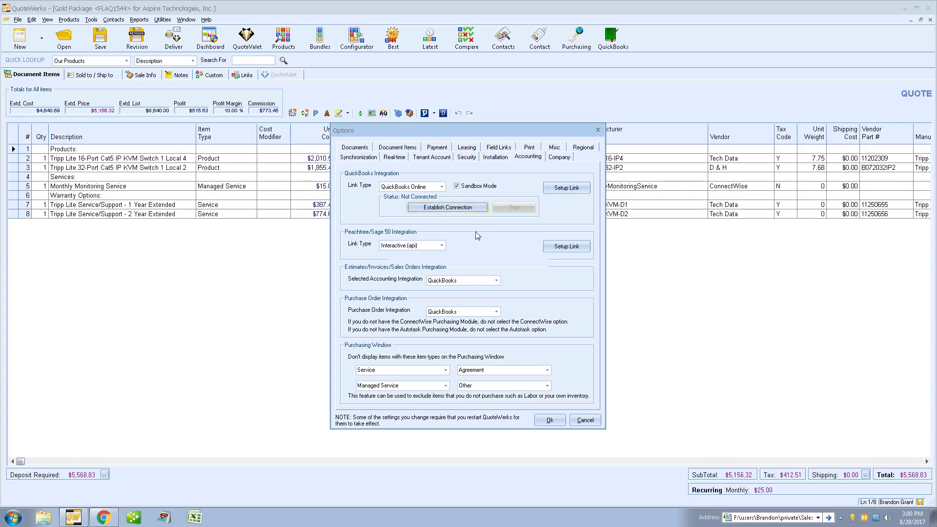
pyautogui.click(464, 209)
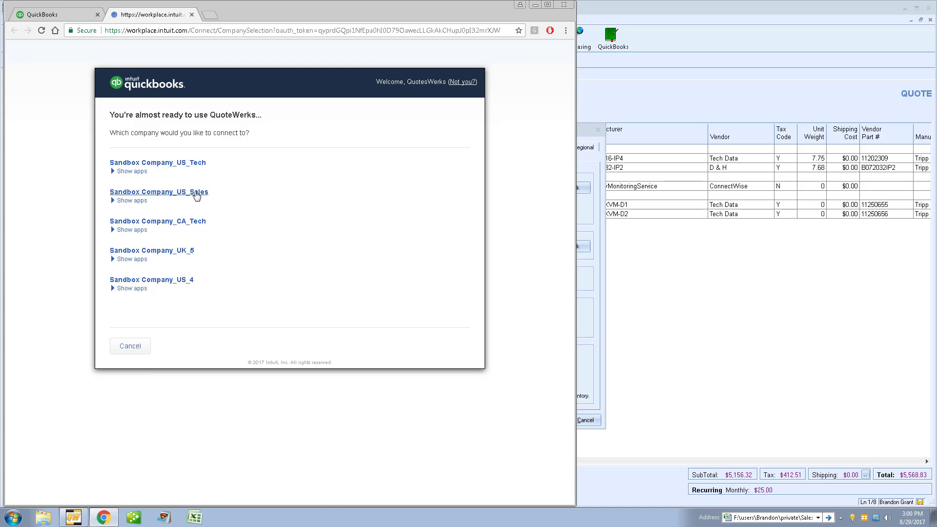
# Step: Choose Sandbox Company_US_Sales and authorize sharing its data with QuoteWerks
pyautogui.click(196, 193)
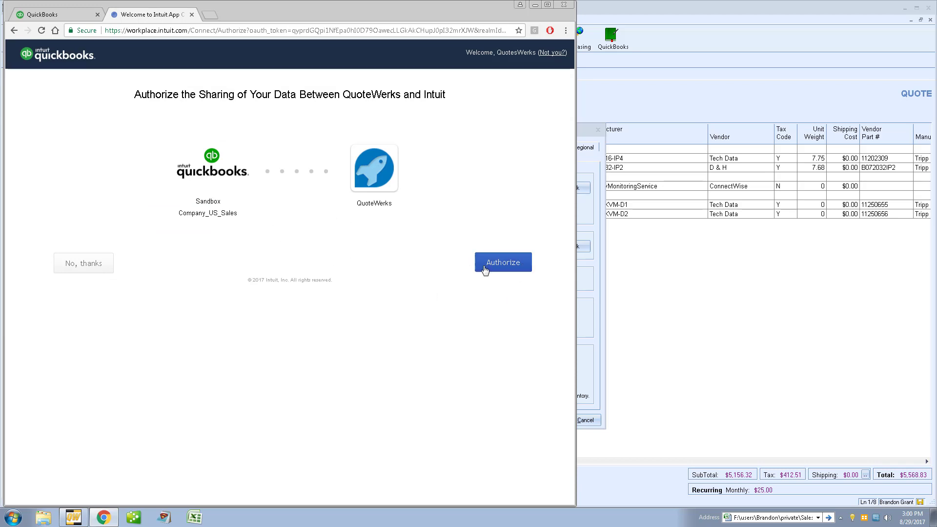
pyautogui.click(509, 266)
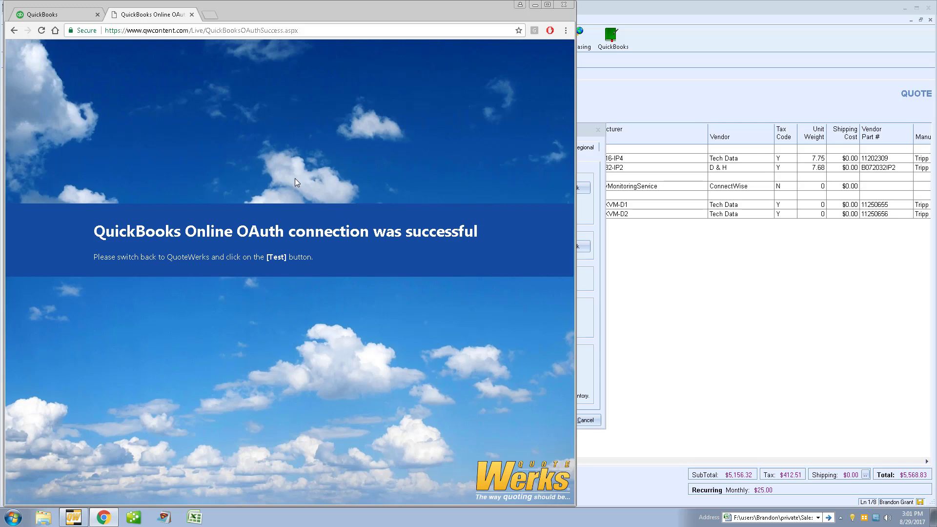
# Step: Test the QuickBooks Online connection, confirm the authentication success, and open the link settings
pyautogui.click(584, 281)
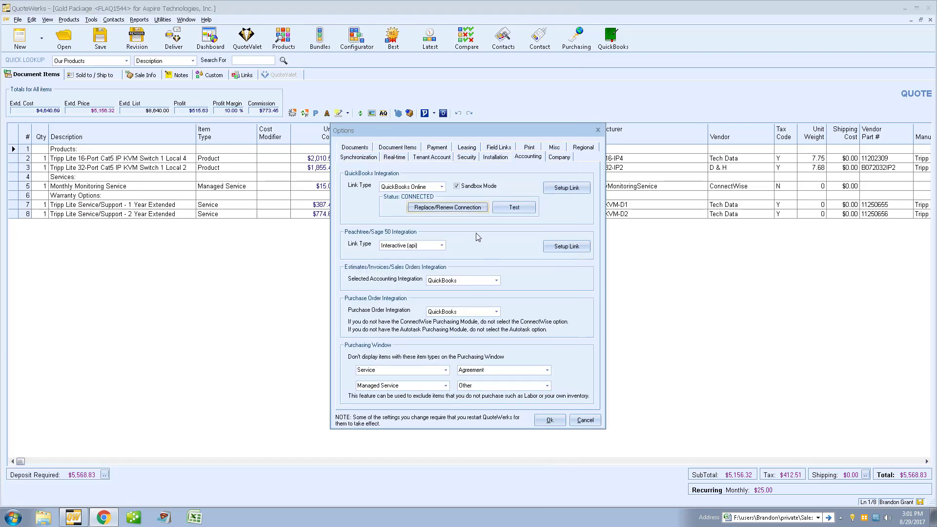
pyautogui.click(523, 210)
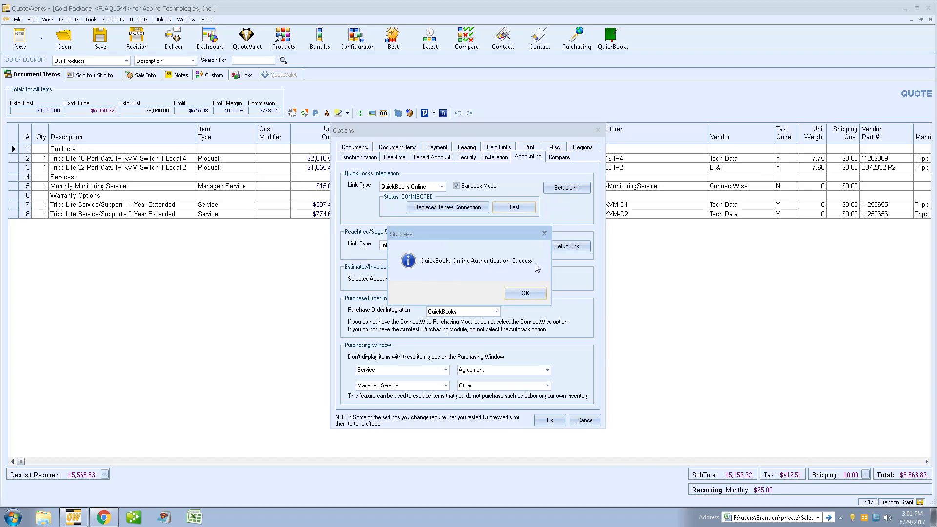
pyautogui.click(530, 295)
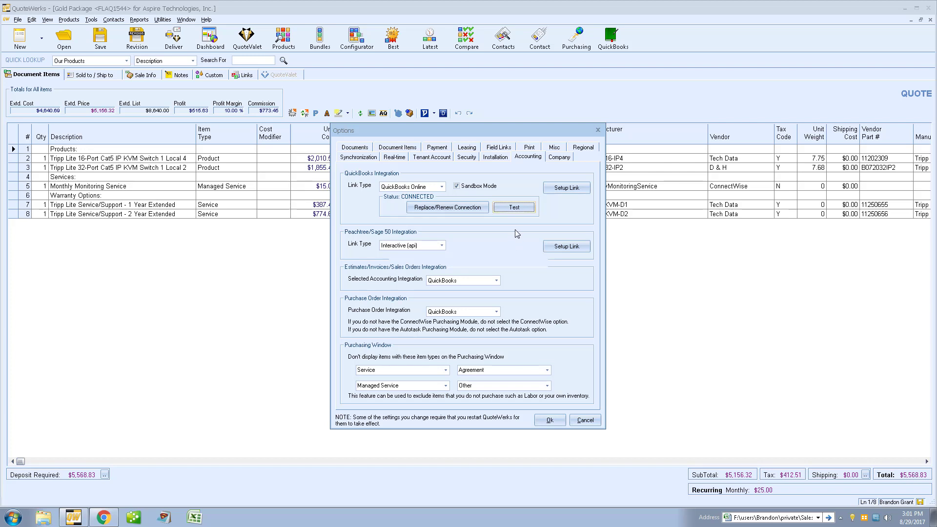
pyautogui.click(585, 193)
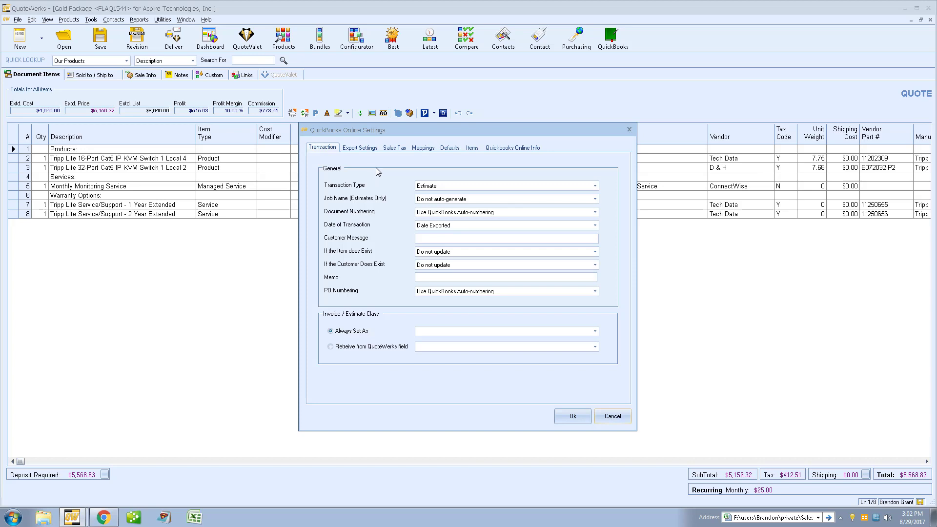
# Step: Keep Estimate as transaction type with QuickBooks auto-numbering, then view the Export Settings criteria
pyautogui.click(595, 187)
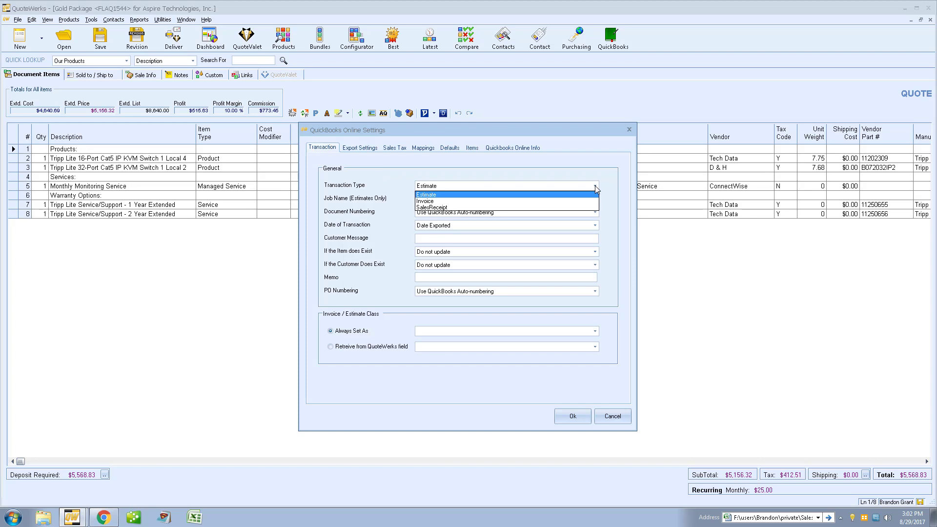
pyautogui.click(596, 188)
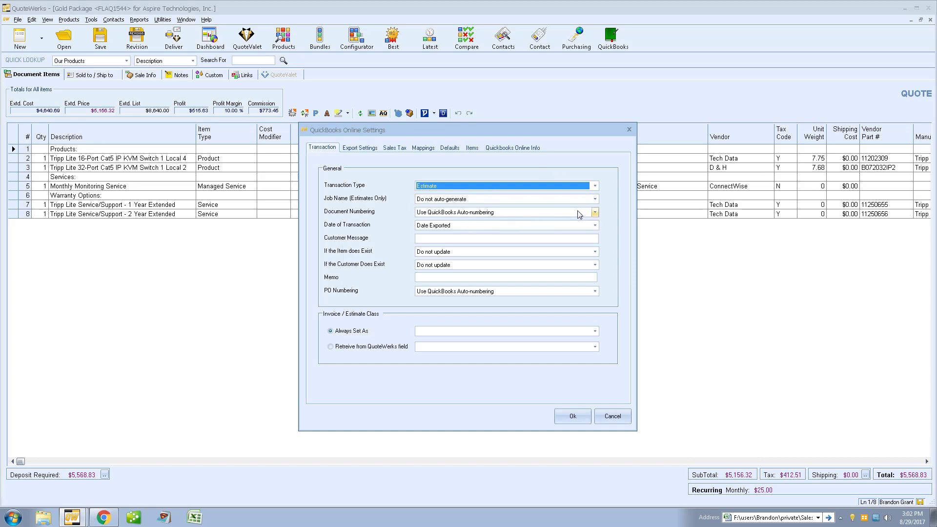
pyautogui.click(596, 212)
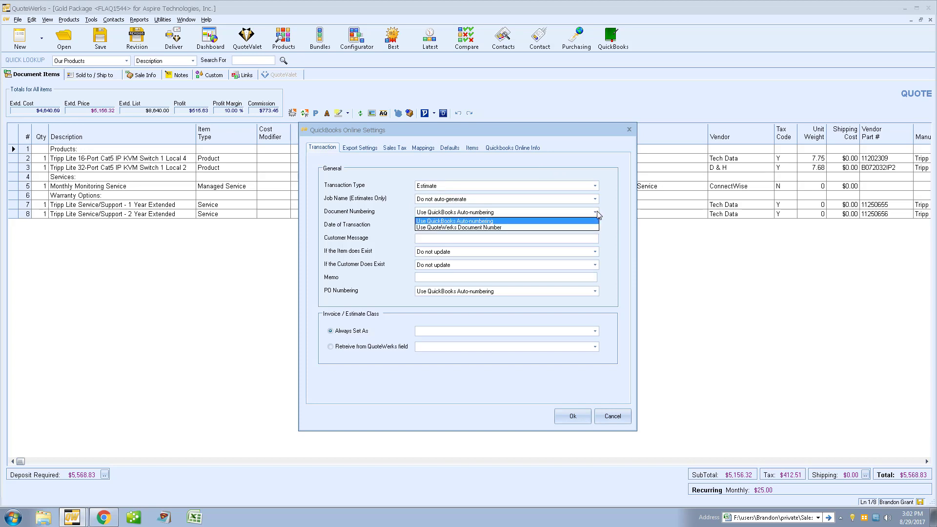
pyautogui.click(596, 213)
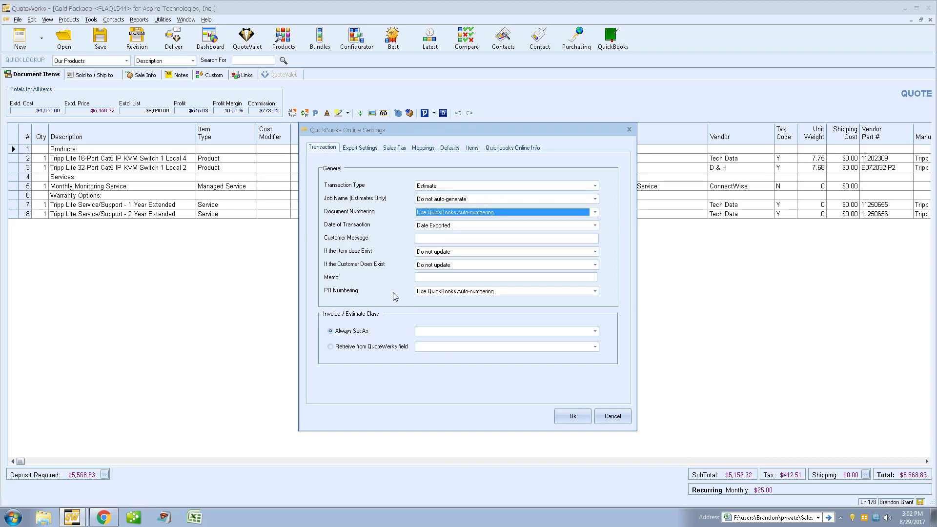
pyautogui.click(356, 149)
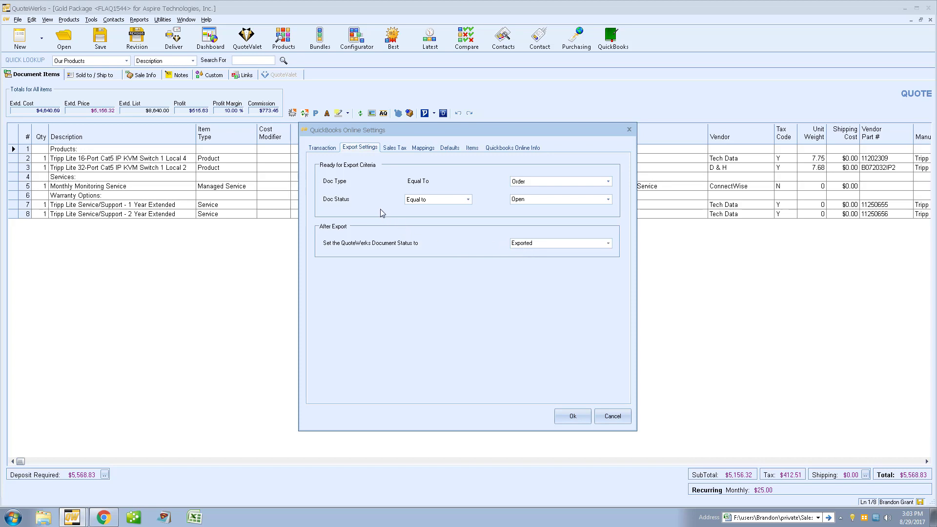
# Step: Show the Sales Tax tab of the QuickBooks Online settings
pyautogui.click(393, 148)
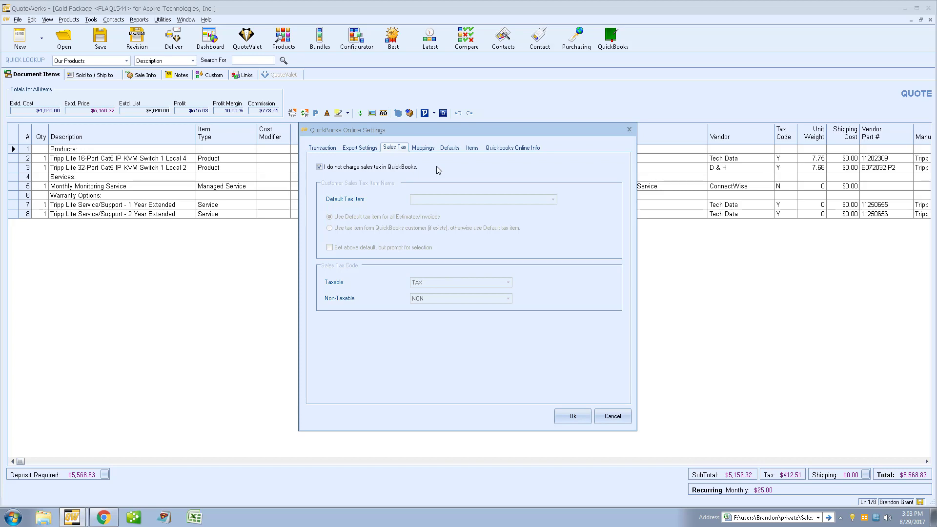
# Step: Review the Field Mapping, Defaults, Items and QuickBooks Online Info tabs, returning to Transaction
pyautogui.click(424, 150)
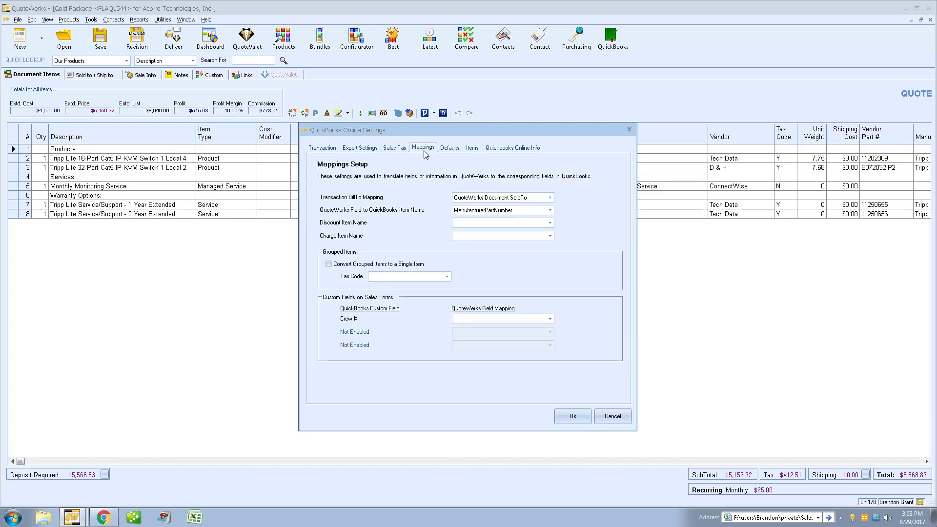
pyautogui.click(451, 149)
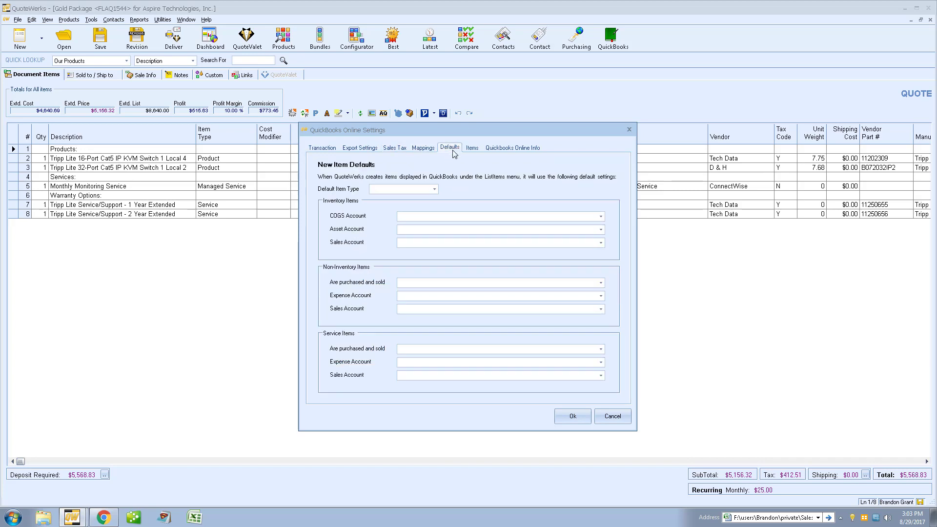
pyautogui.click(472, 149)
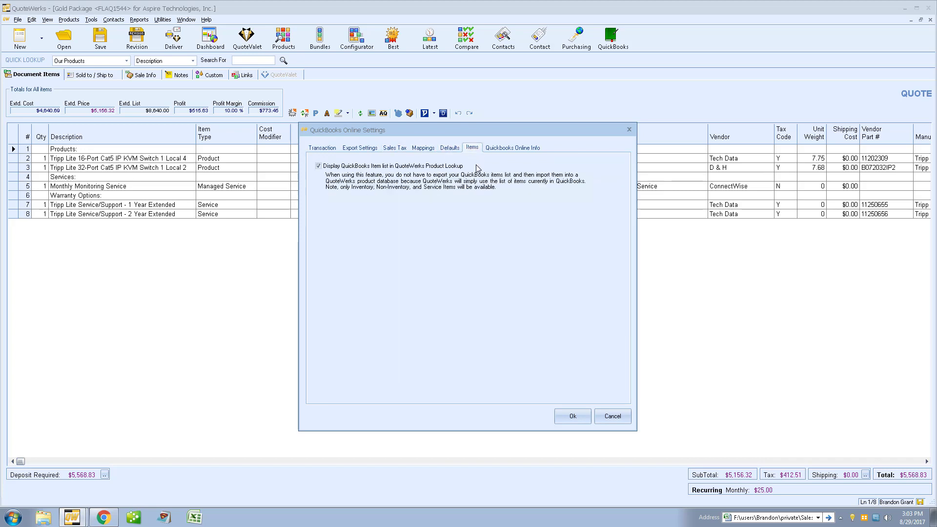
pyautogui.click(512, 148)
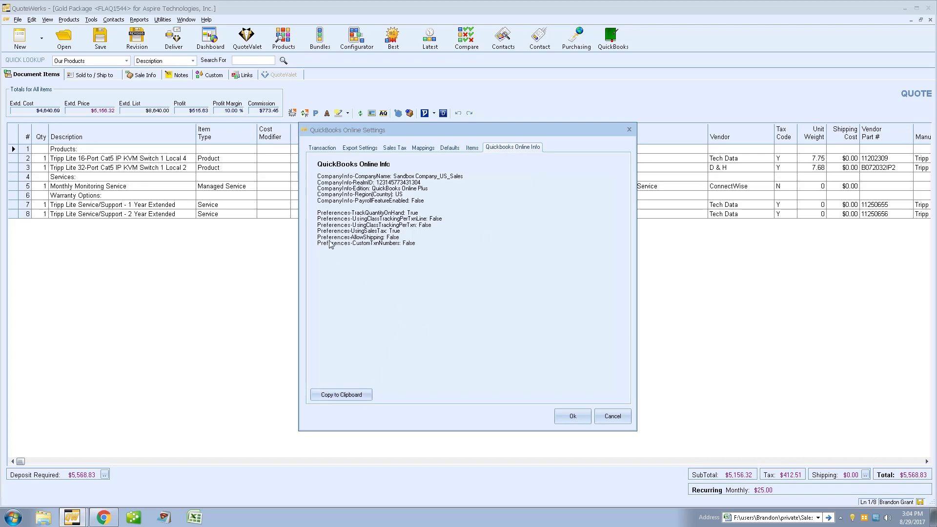
pyautogui.click(322, 147)
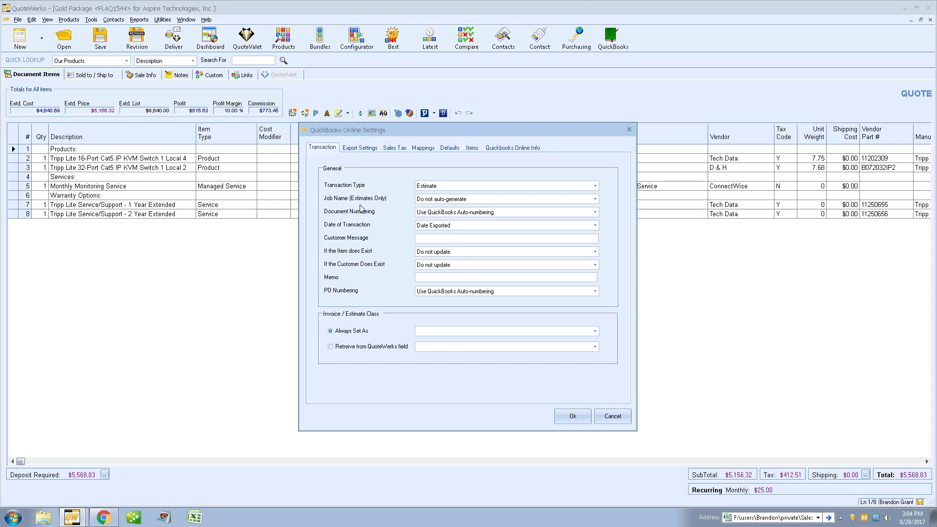
# Step: Close the QuickBooks settings and Options, then open Export To QuickBooks showing 7 non-exported orders
pyautogui.click(613, 417)
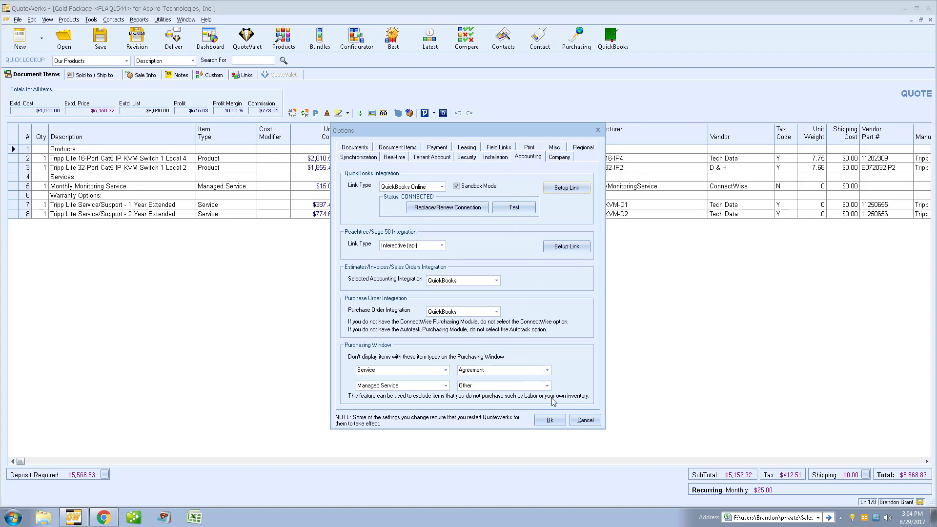
pyautogui.click(551, 420)
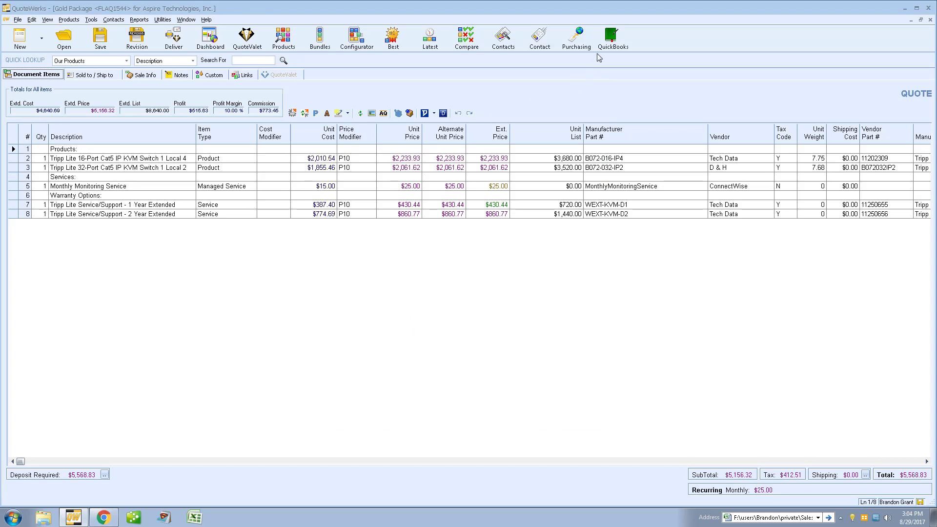
pyautogui.click(607, 40)
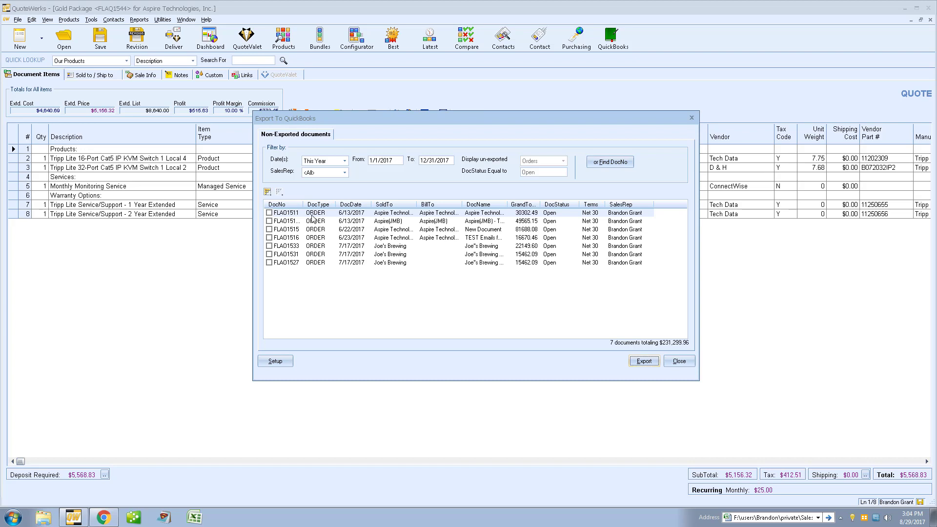
# Step: Leave only the $30,302.49 June 13 order marked and export it to QuickBooks
pyautogui.click(269, 213)
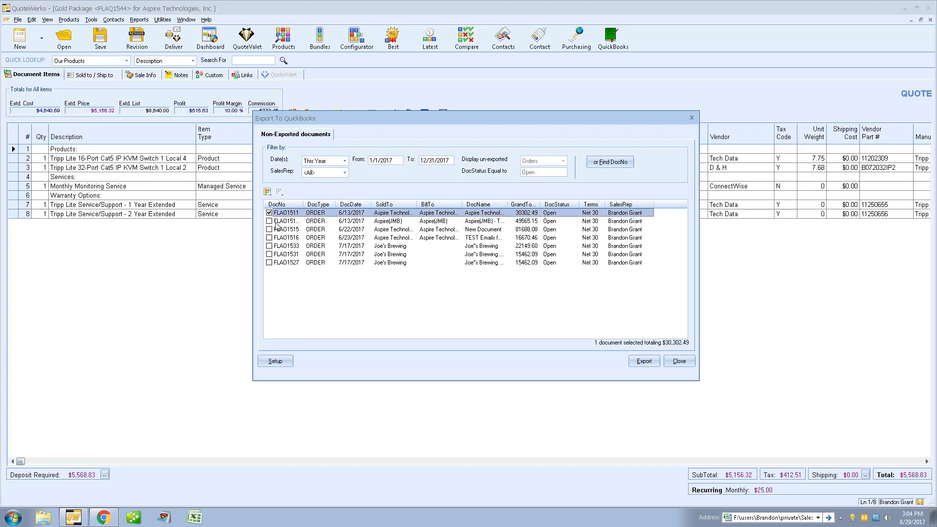
pyautogui.click(269, 221)
pyautogui.click(270, 229)
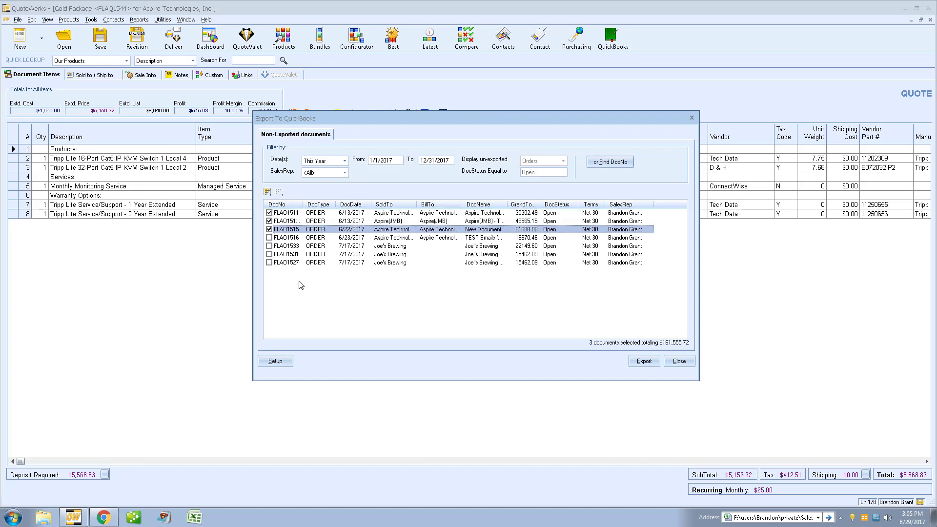
pyautogui.click(270, 229)
pyautogui.click(270, 221)
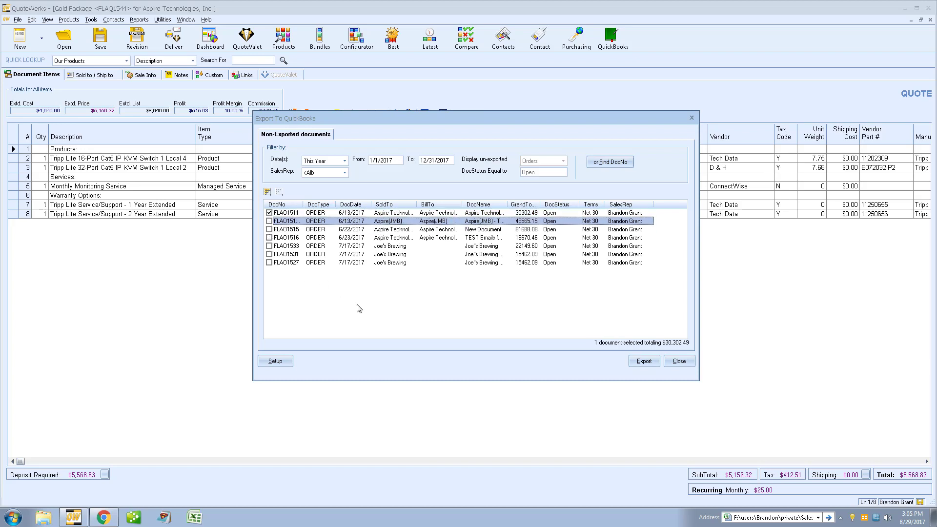
pyautogui.click(643, 365)
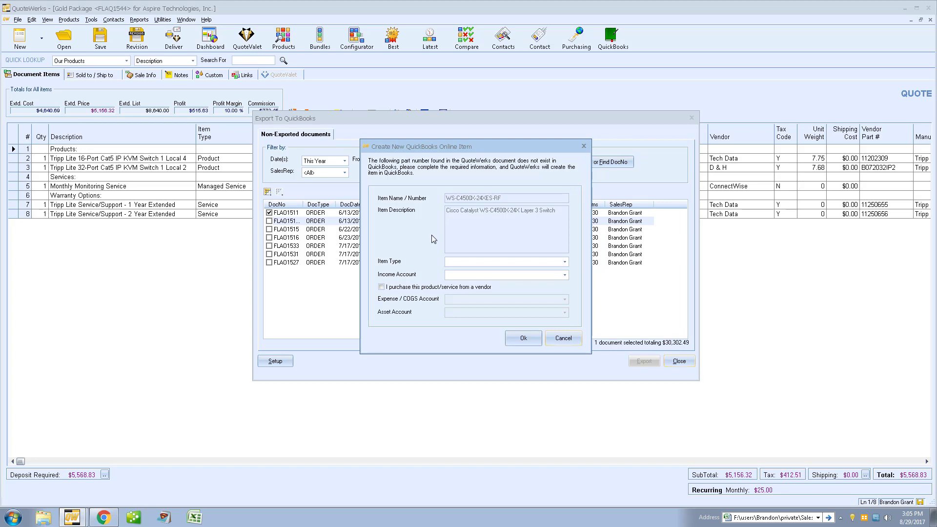
# Step: Create the switch and license items as NonInventory under Billable Expense Income, then finish the export
pyautogui.click(499, 264)
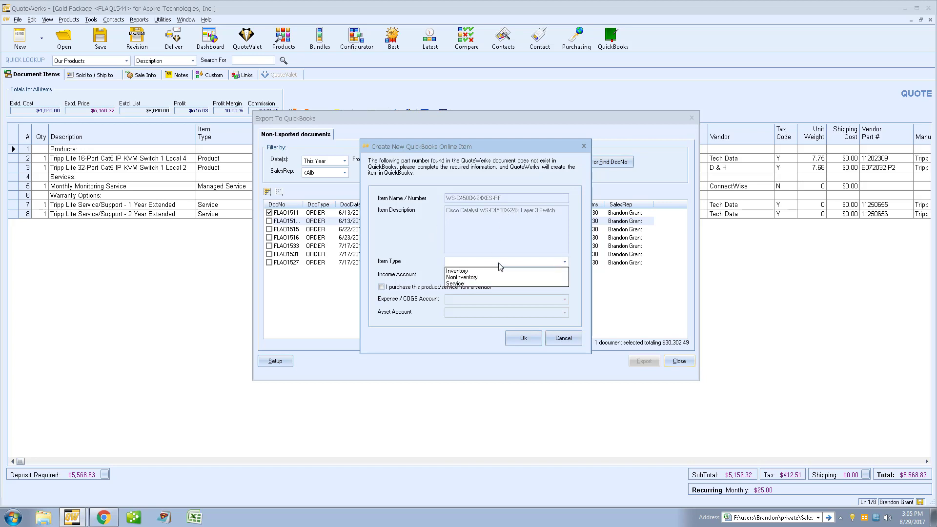
pyautogui.click(478, 277)
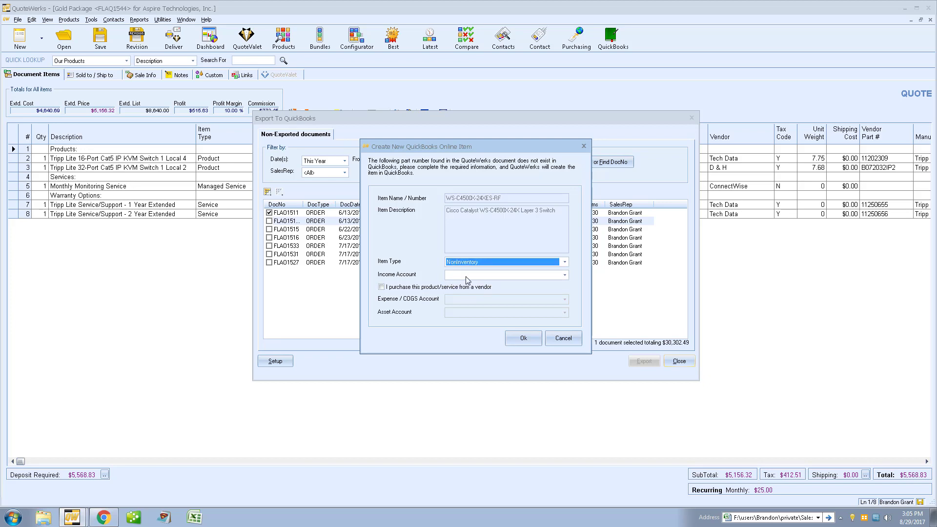
pyautogui.click(468, 276)
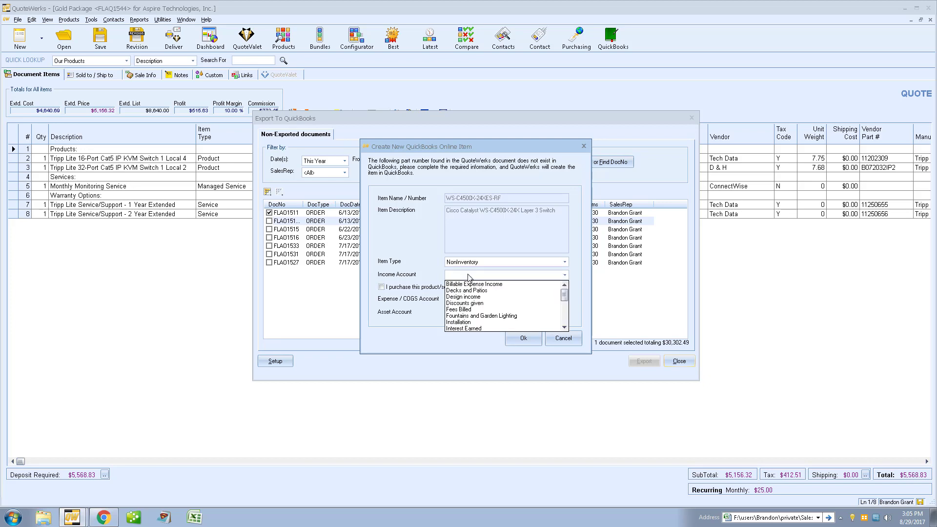
pyautogui.click(474, 285)
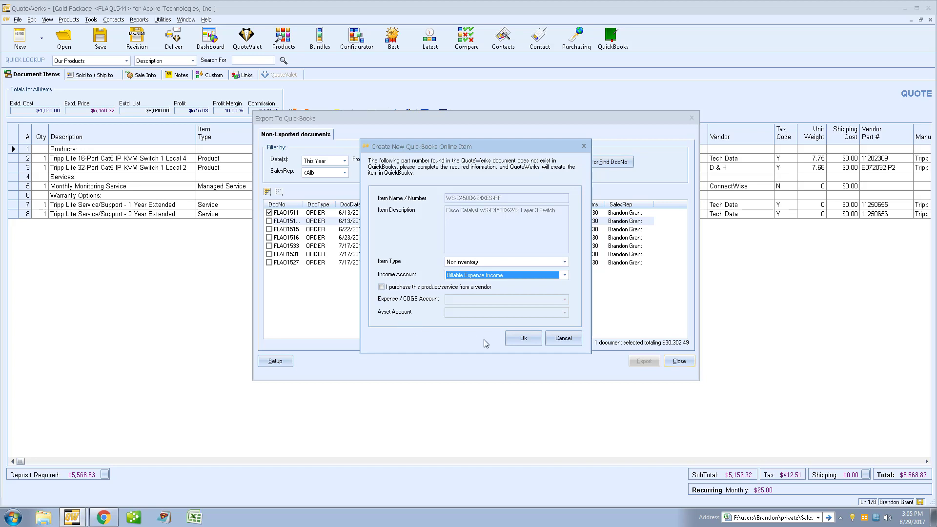
pyautogui.click(523, 338)
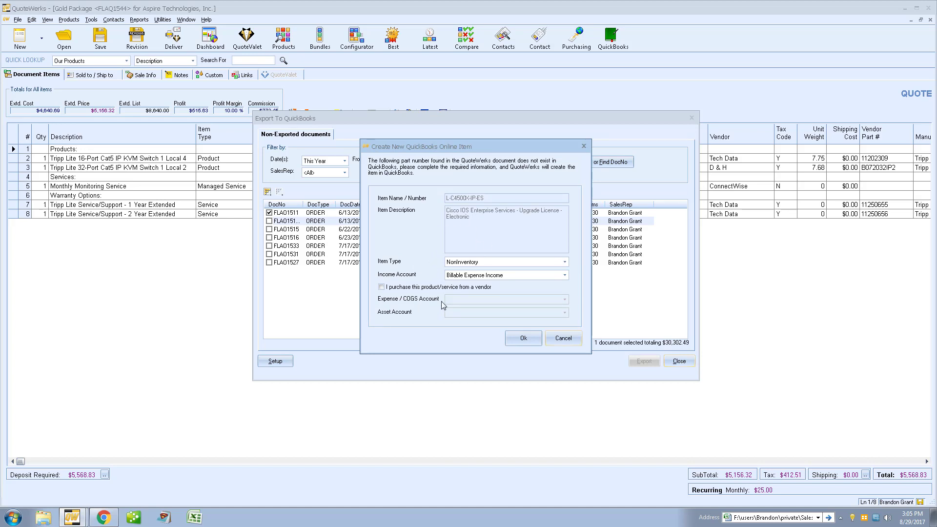
pyautogui.click(518, 337)
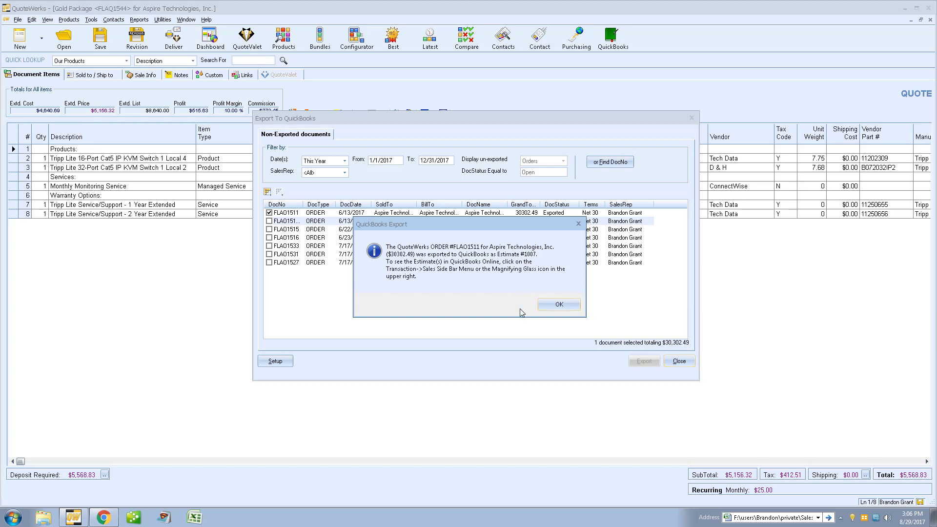
pyautogui.click(559, 304)
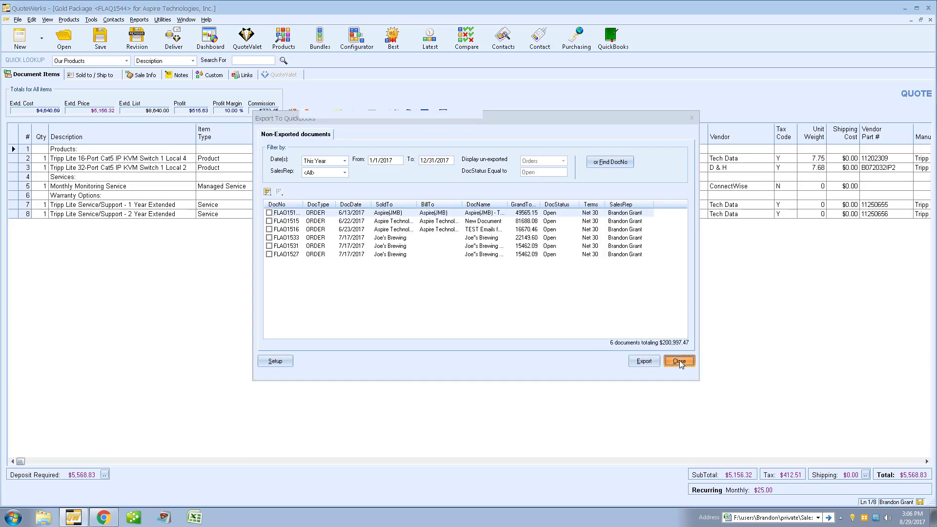
pyautogui.click(679, 361)
# Step: Review Estimate #1007 ($28,057.86 subtotal) under QuickBooks Online Sales, then return to QuoteWerks
pyautogui.click(103, 517)
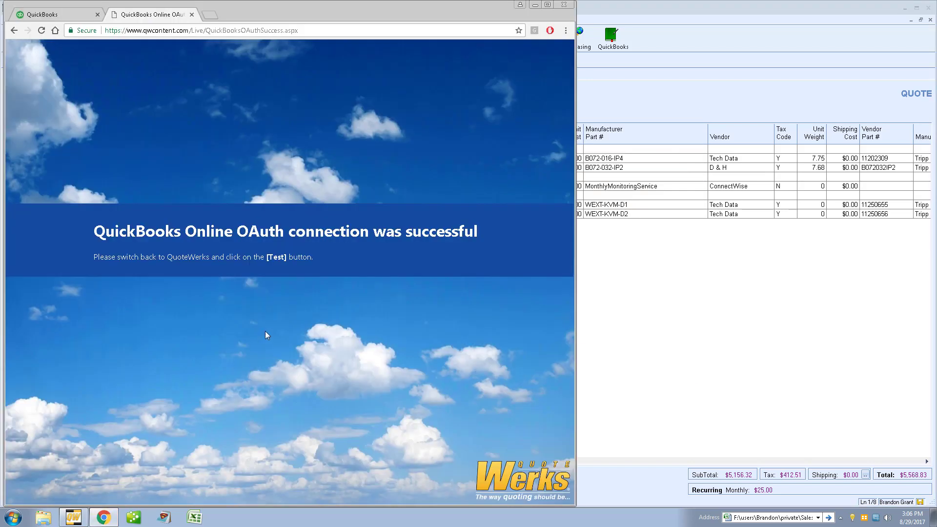
pyautogui.click(57, 16)
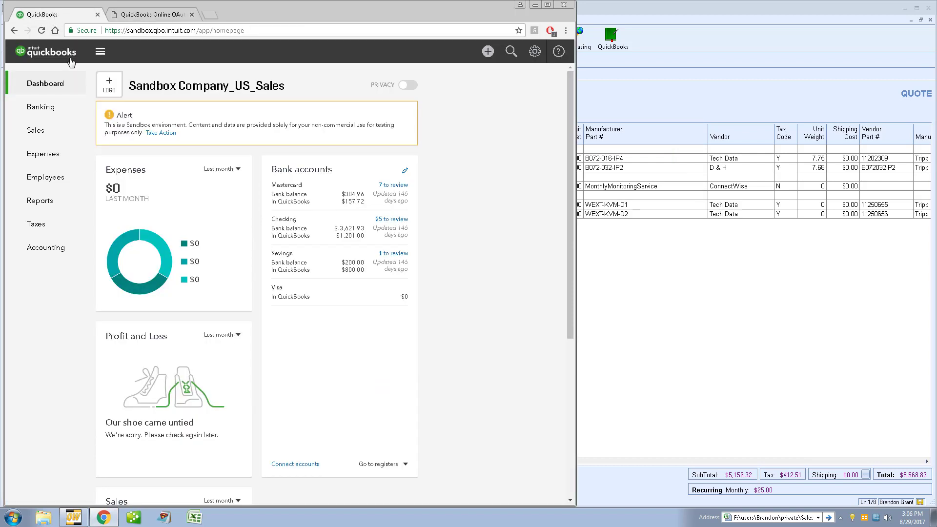
pyautogui.click(40, 131)
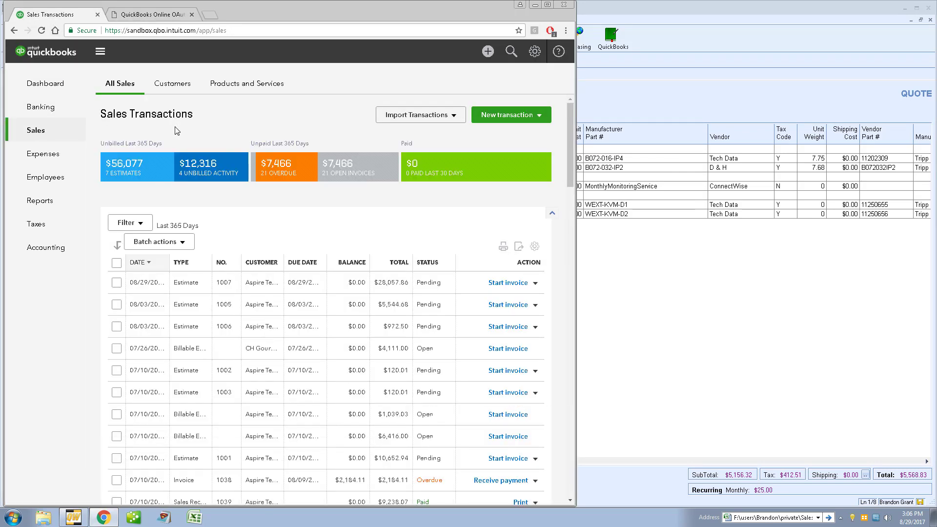
pyautogui.click(148, 168)
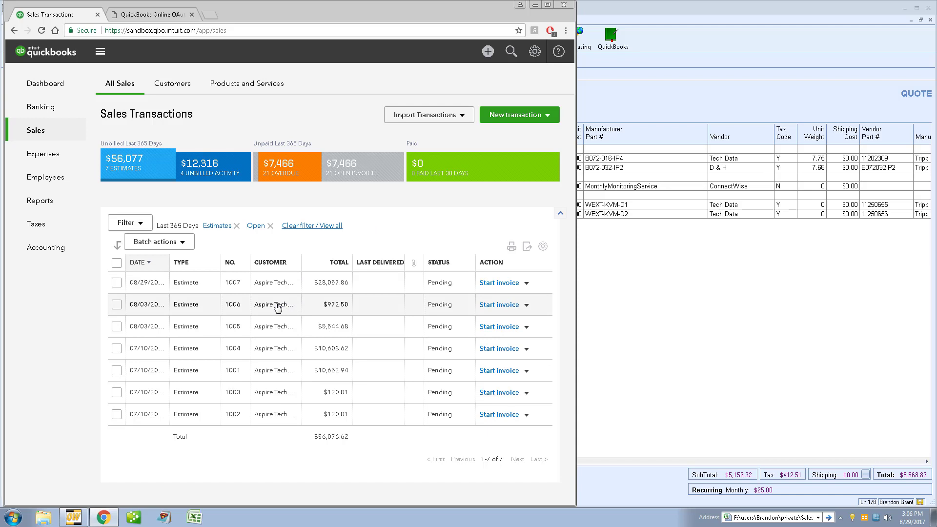
pyautogui.click(272, 287)
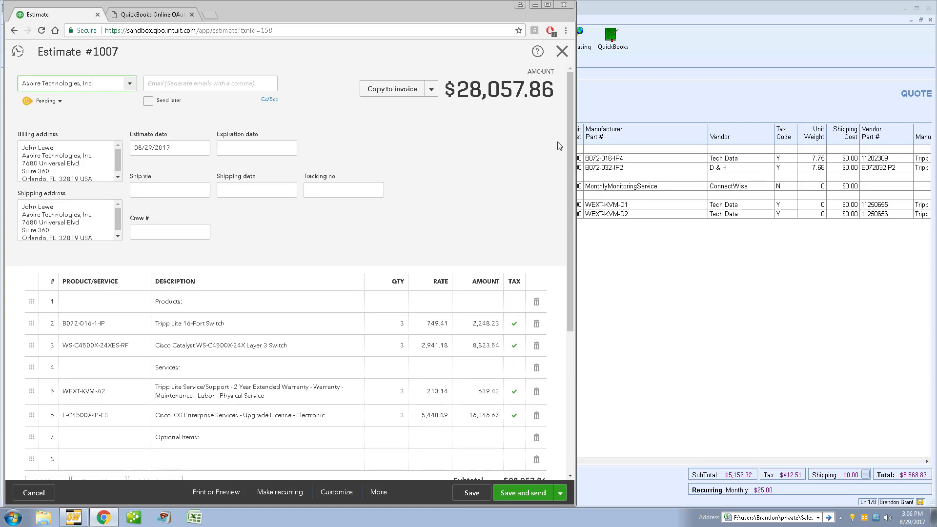
pyautogui.moveTo(571, 95); pyautogui.dragTo(570, 150)
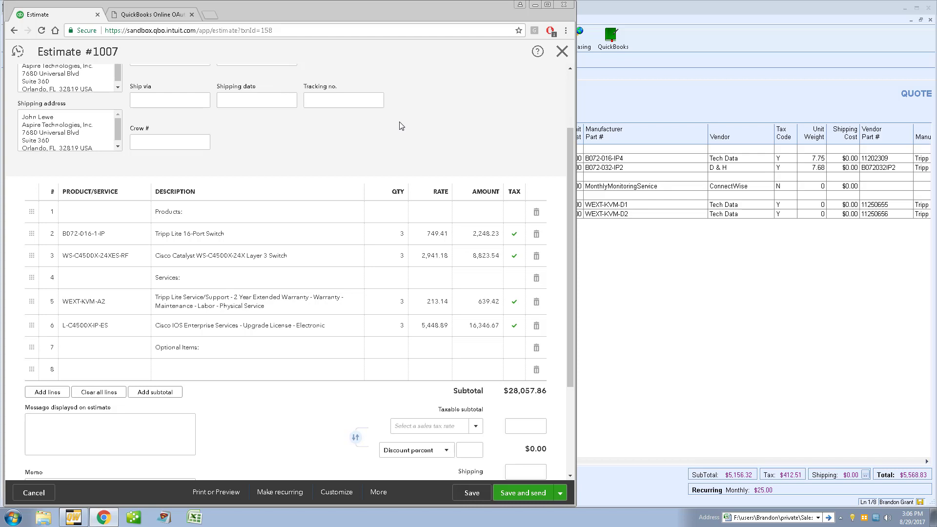
pyautogui.click(605, 93)
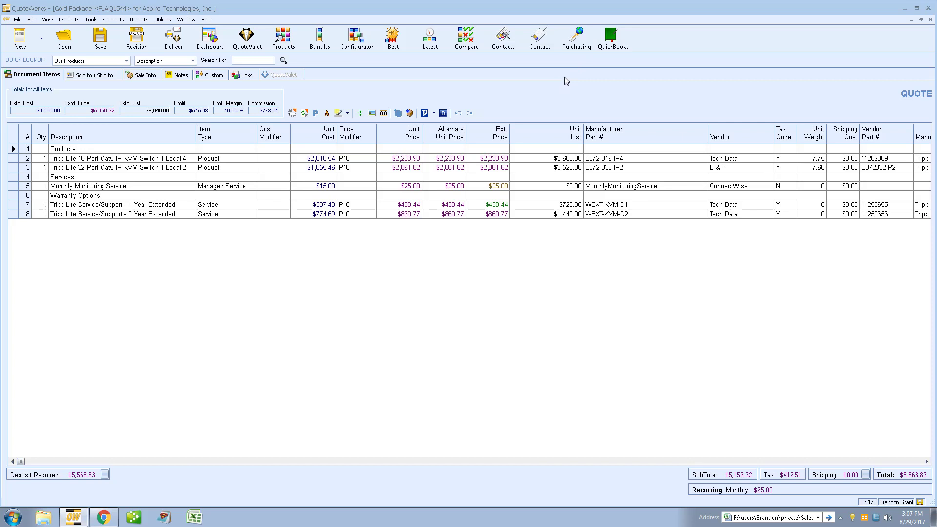
# Step: Enter Purchasing, saving the Gold Package quote and discarding changes to the other open quote
pyautogui.click(571, 36)
pyautogui.click(464, 293)
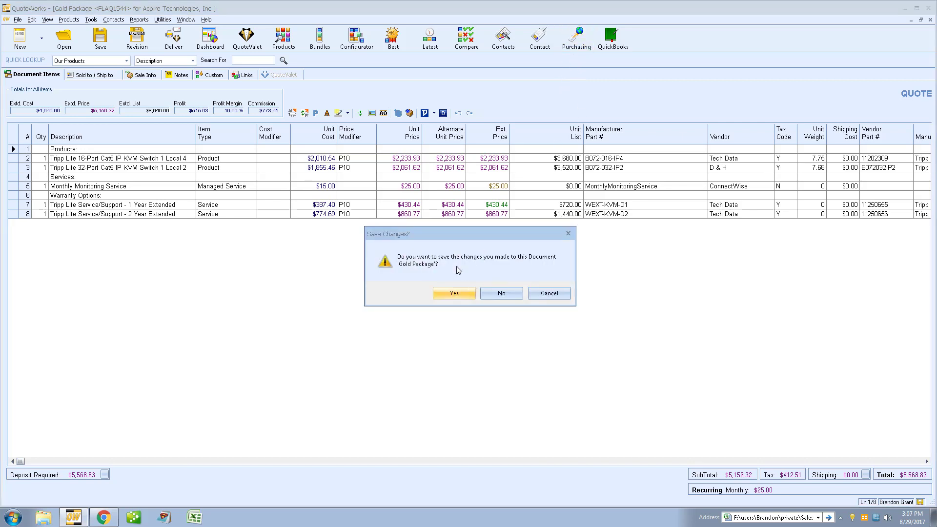
pyautogui.click(458, 292)
pyautogui.click(558, 239)
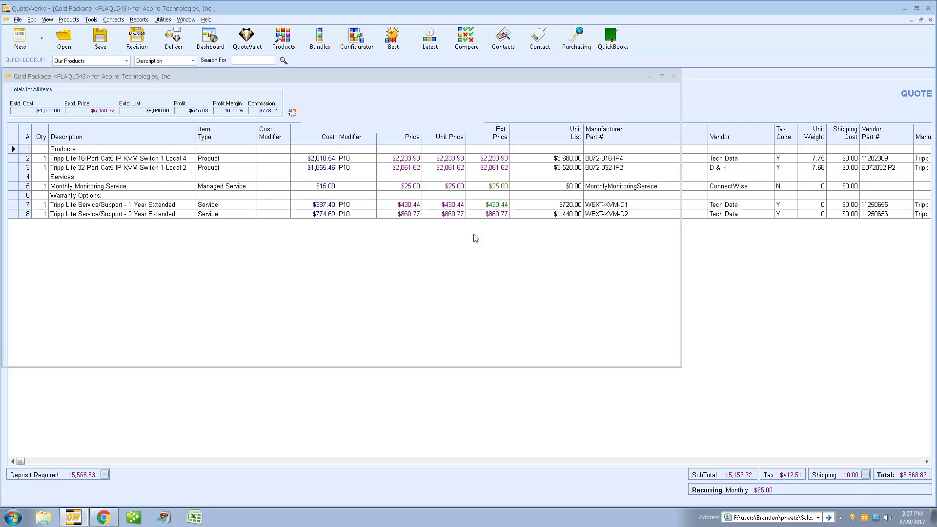
pyautogui.click(503, 293)
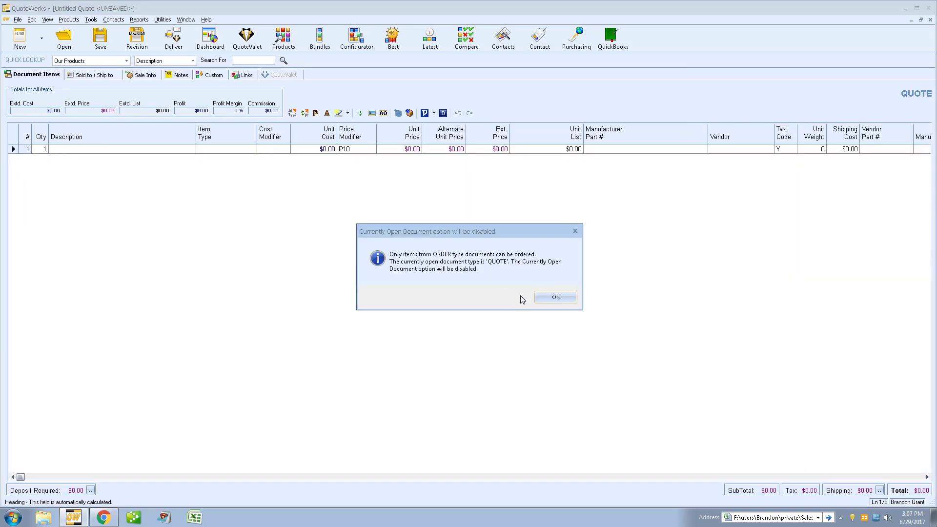
pyautogui.click(544, 296)
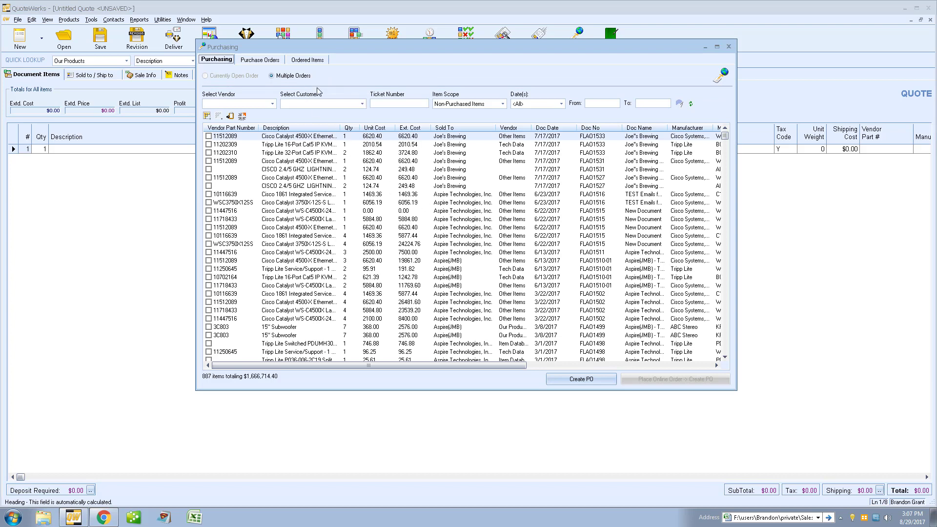
# Step: Filter purchasing items to Ingram Micro and mark ZL8660 and G53065
pyautogui.click(266, 104)
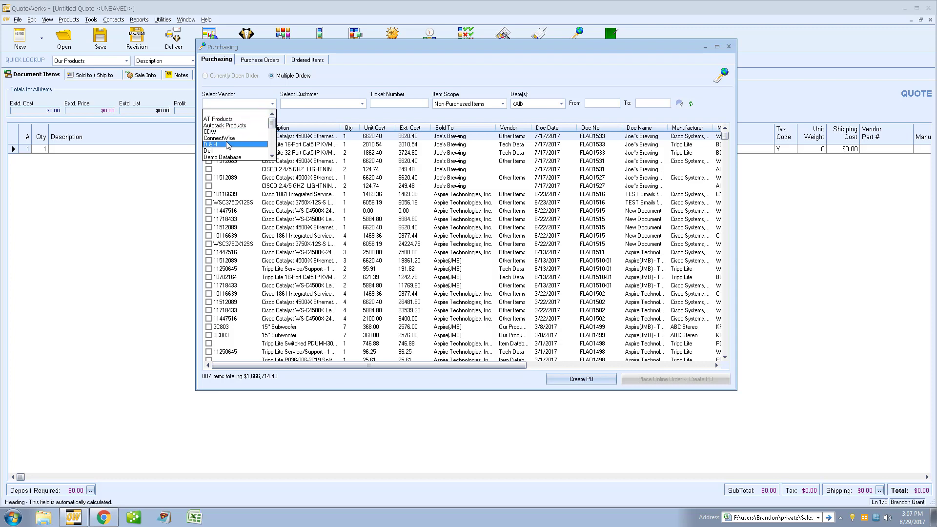
pyautogui.scroll(-3, 226, 141)
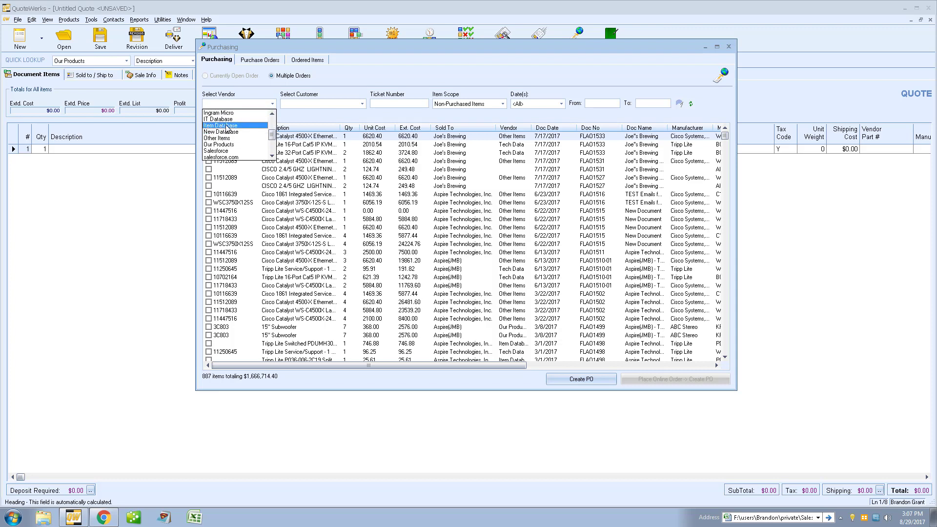
pyautogui.click(226, 113)
pyautogui.click(209, 136)
pyautogui.click(209, 144)
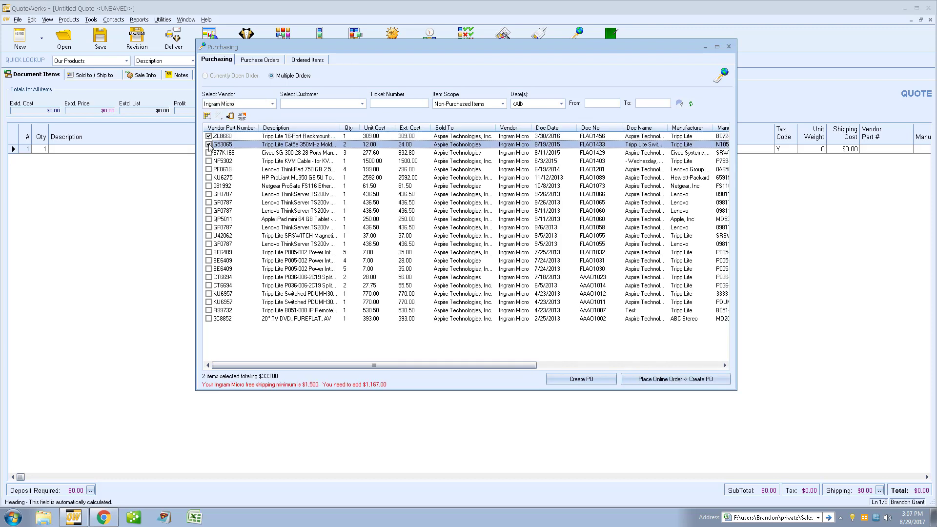
# Step: Create a manually placed purchase order with the next PO number, 17-1116
pyautogui.click(566, 379)
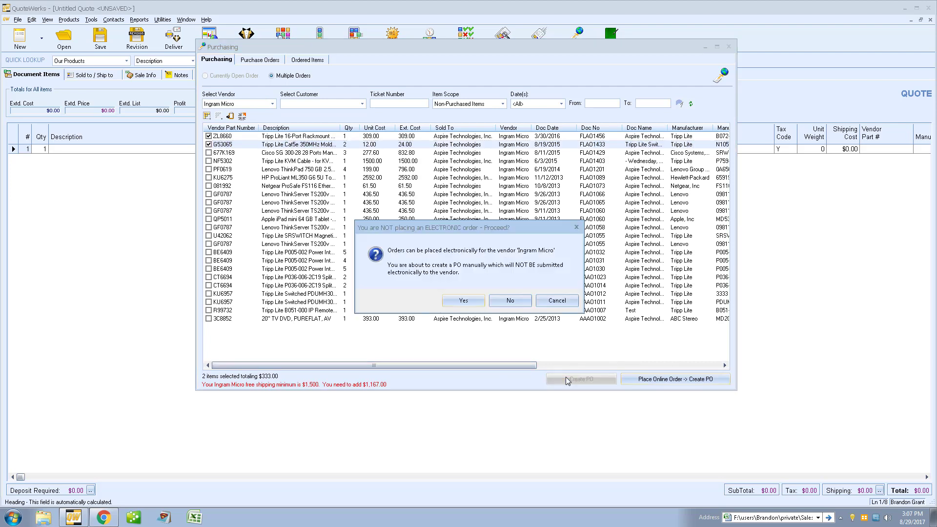
pyautogui.click(457, 305)
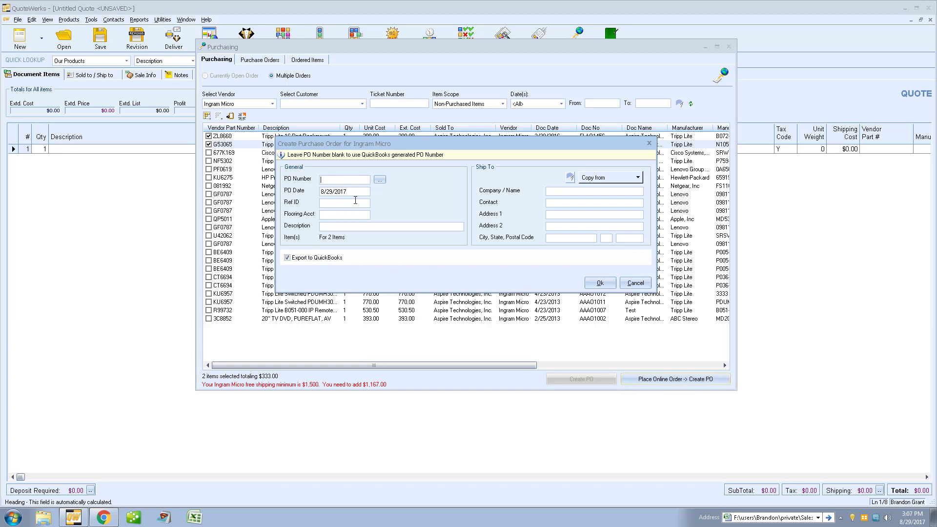
pyautogui.click(380, 179)
pyautogui.click(461, 300)
pyautogui.click(599, 283)
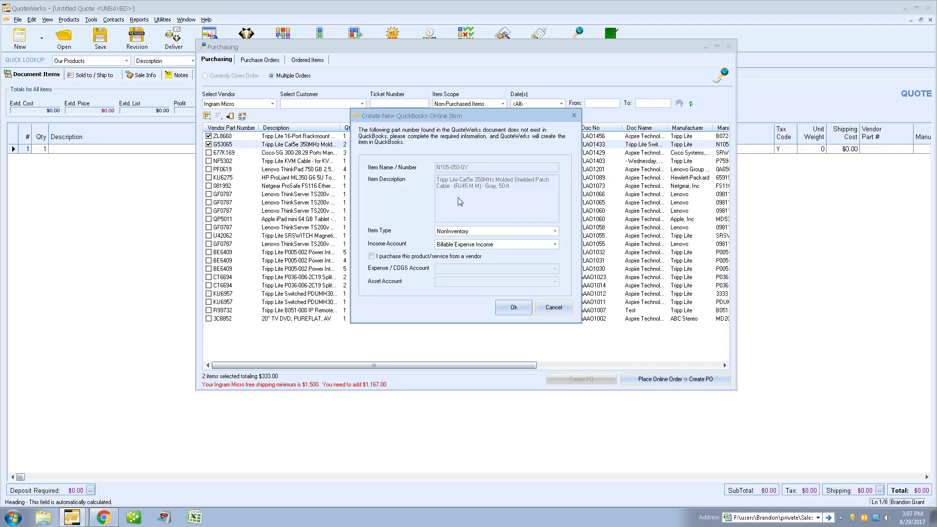
# Step: Attempt the QuickBooks PO export, dismiss the item errors, and close Purchasing
pyautogui.click(511, 307)
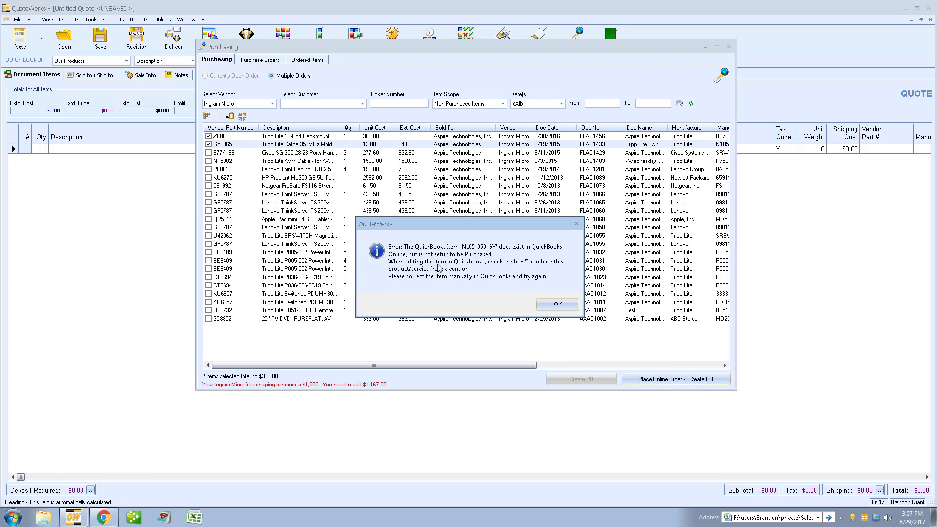
pyautogui.click(559, 305)
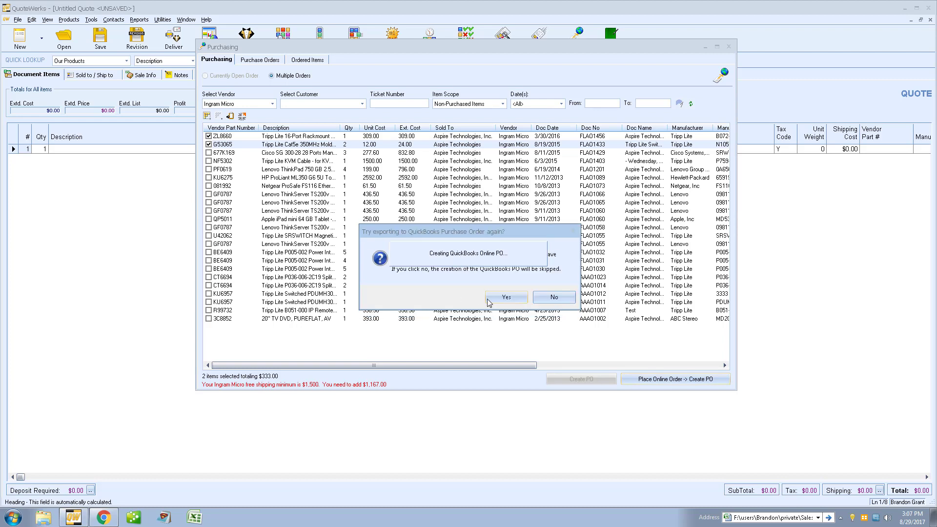
pyautogui.click(503, 298)
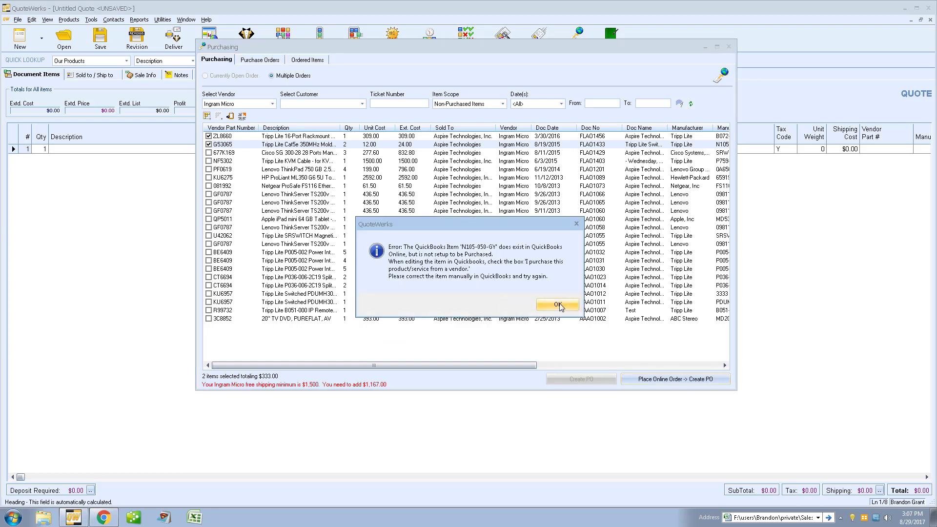
pyautogui.click(559, 305)
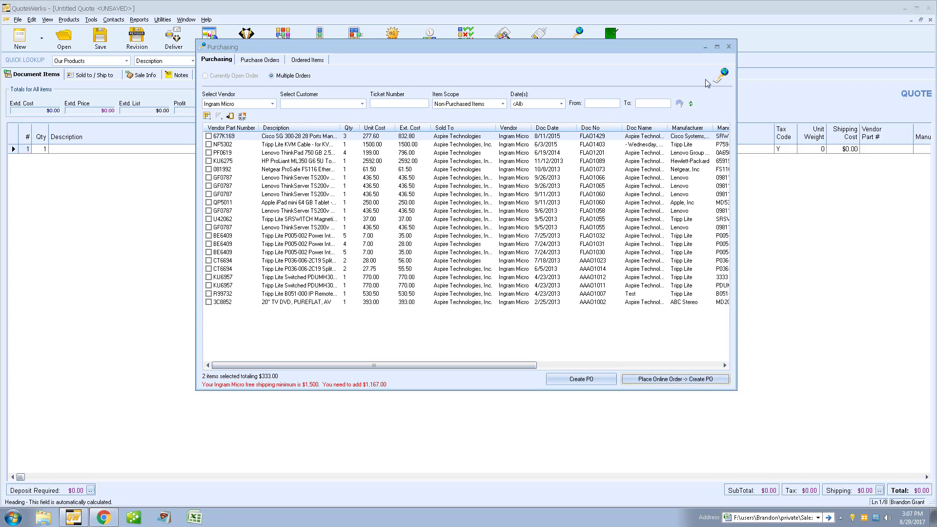
pyautogui.click(729, 47)
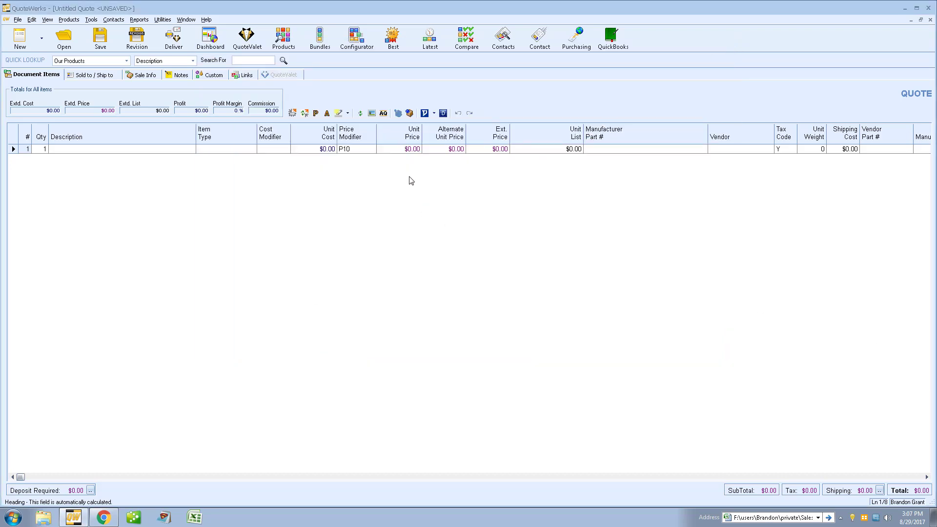
# Step: Reopen the recent Gold Package <FLAQ1544> quote and show its Links page
pyautogui.click(18, 21)
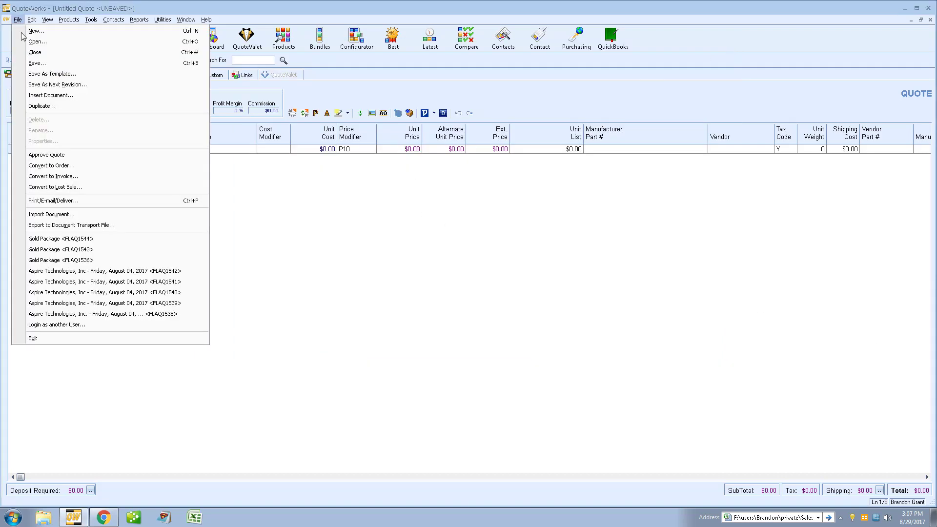
pyautogui.click(95, 239)
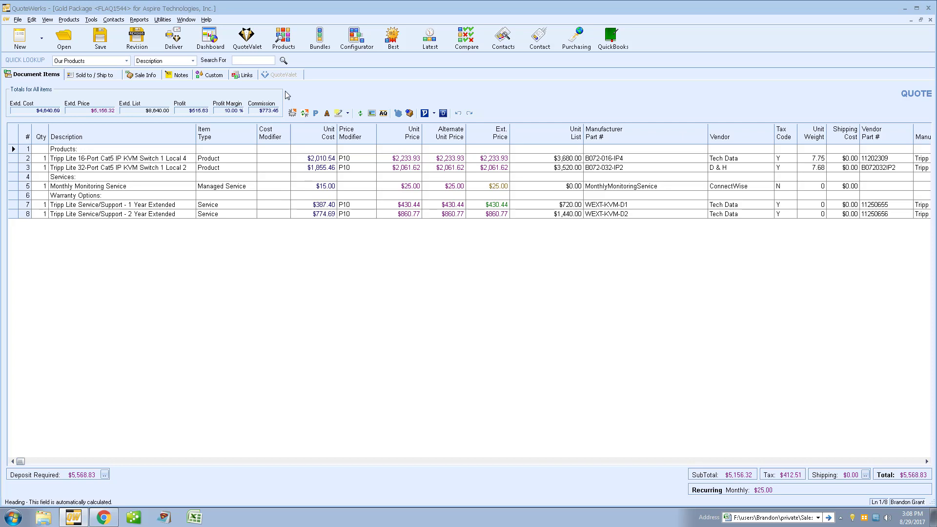
pyautogui.click(247, 76)
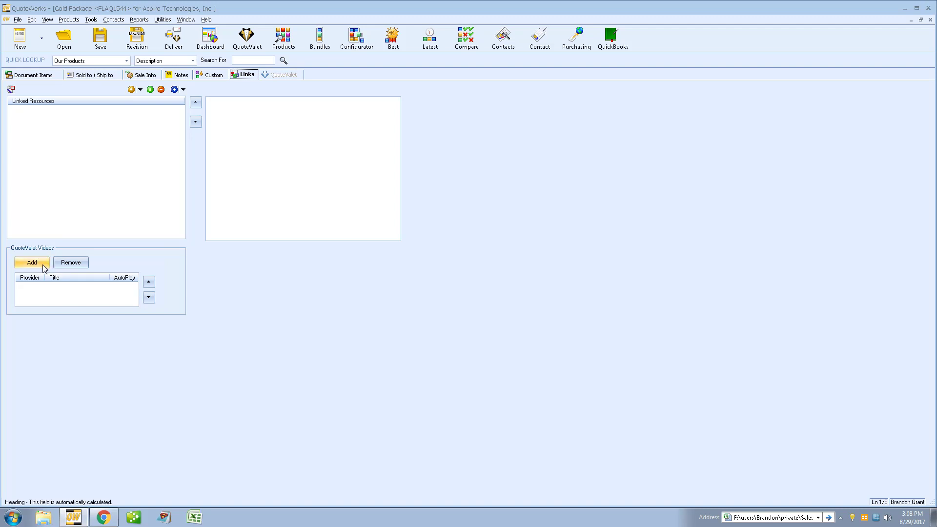
# Step: Add the YouTube video "Deliver, collaborate, and close with QuoteValet" with auto-play enabled
pyautogui.click(42, 265)
pyautogui.moveTo(92, 233); pyautogui.dragTo(359, 152)
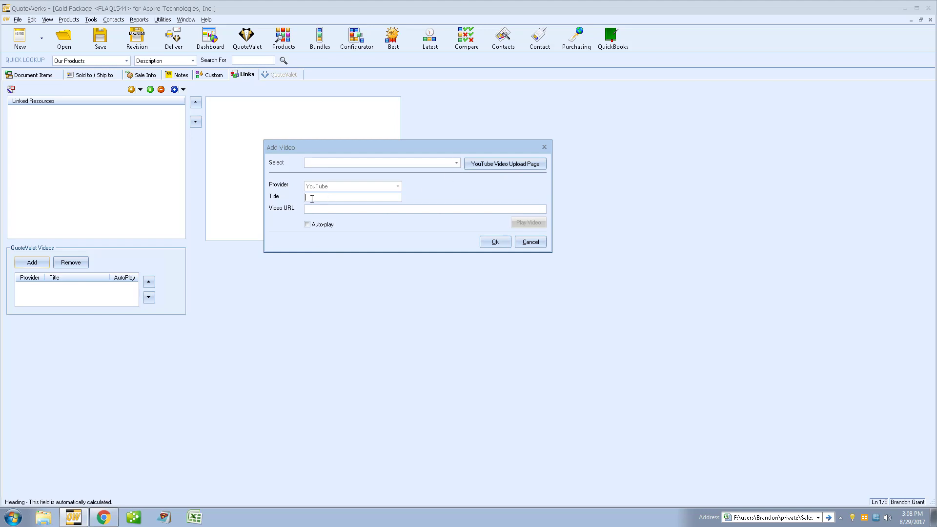
pyautogui.write('Video Title')
pyautogui.write('Youtube')
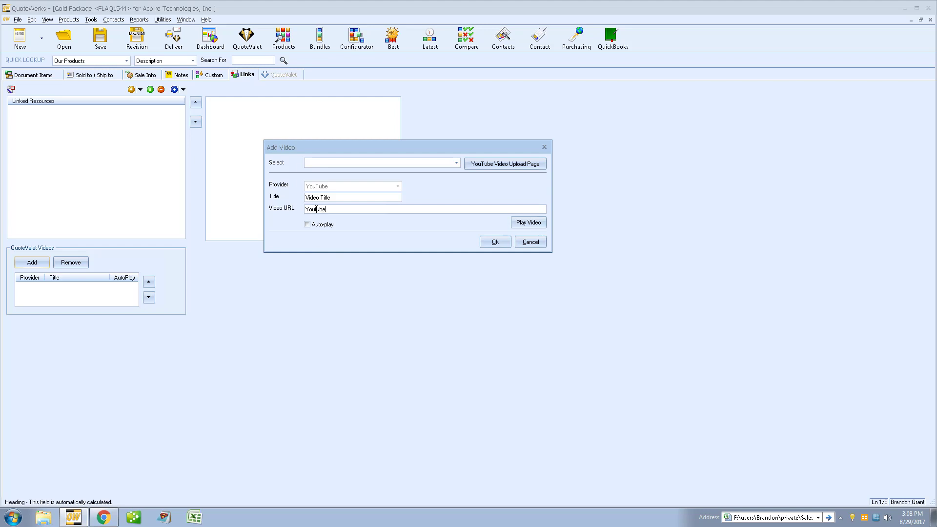
pyautogui.write('URL')
pyautogui.click(459, 163)
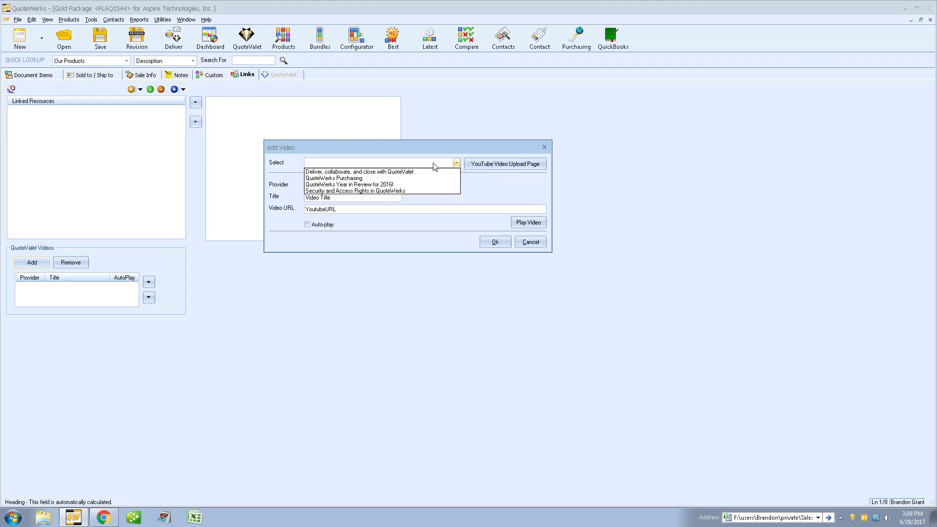
pyautogui.click(416, 175)
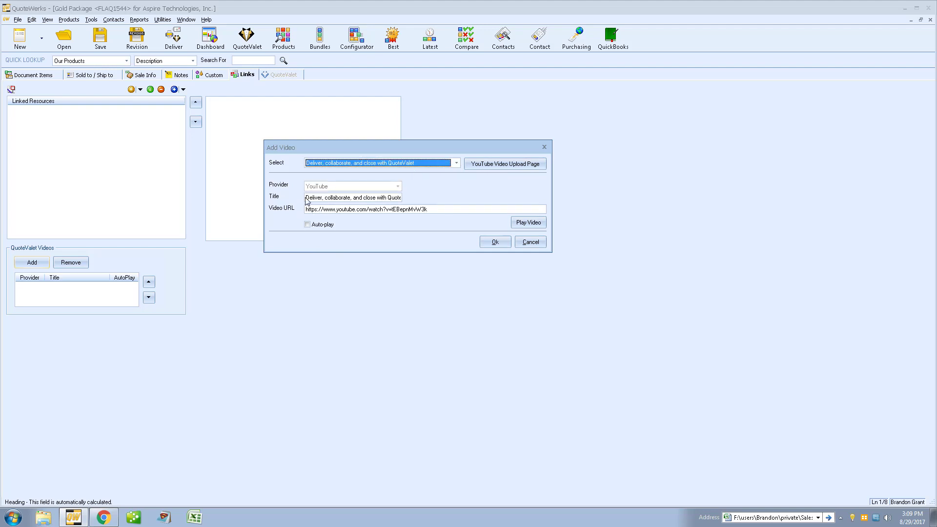
pyautogui.moveTo(307, 197); pyautogui.dragTo(421, 198)
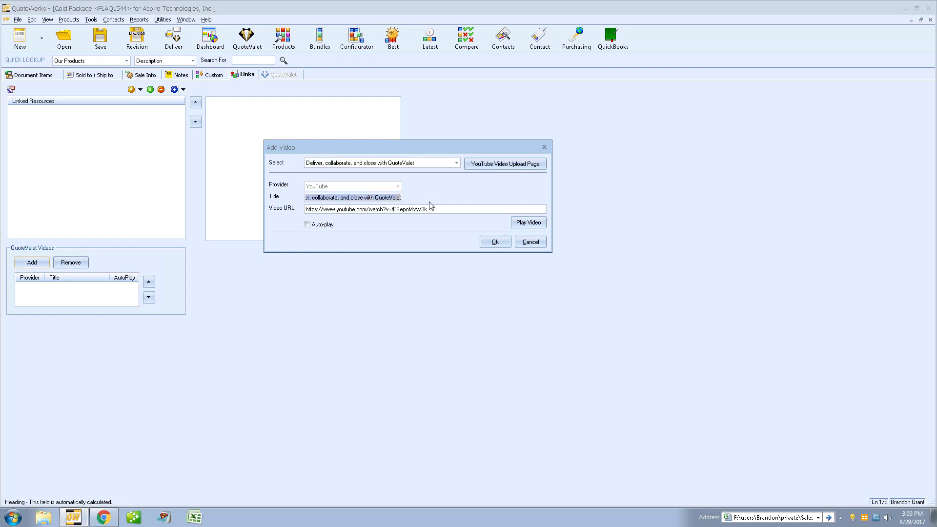
pyautogui.press('Tab')
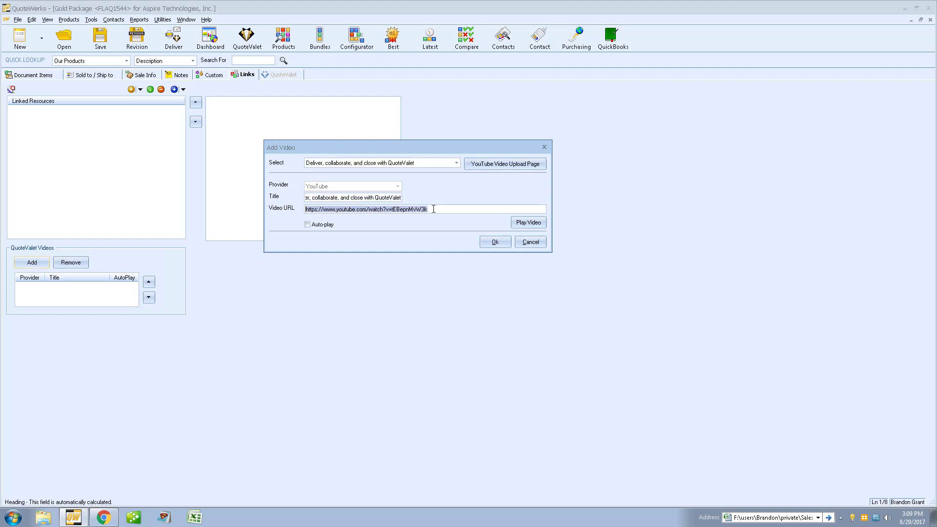
pyautogui.click(435, 209)
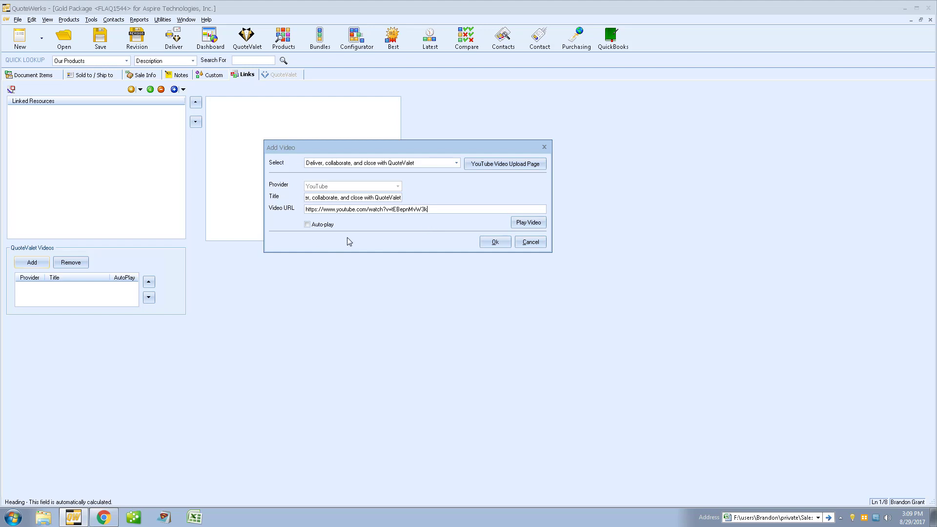
pyautogui.click(308, 225)
# Step: Save the first video and add the "QuoteWerks Purchasing" YouTube video without auto-play
pyautogui.click(485, 245)
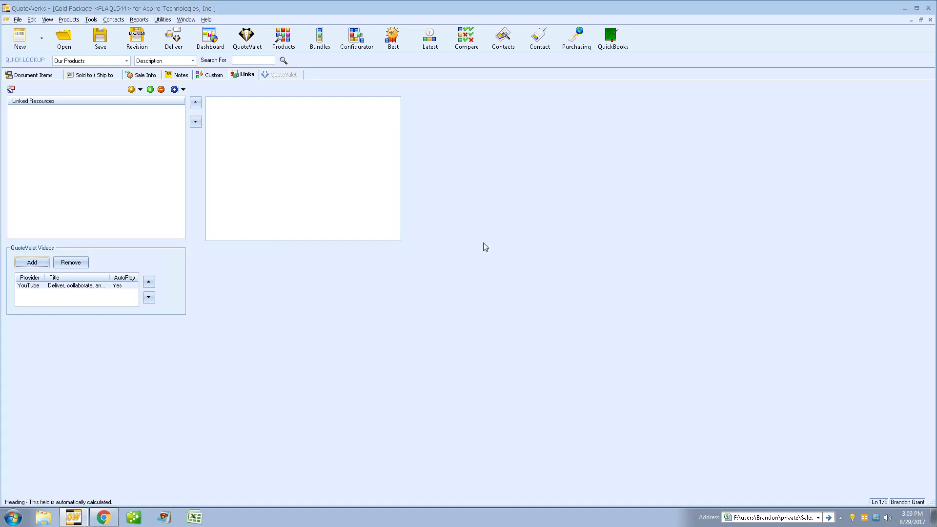
pyautogui.click(38, 264)
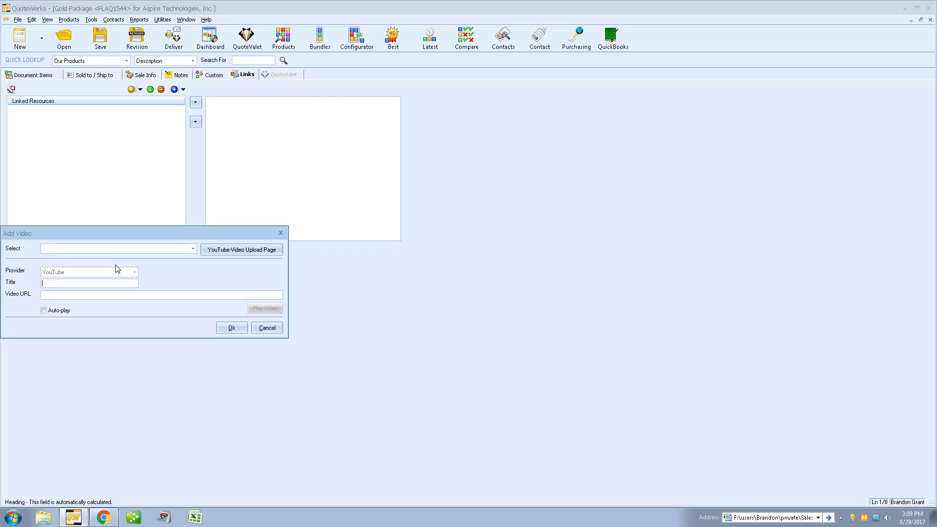
pyautogui.click(135, 251)
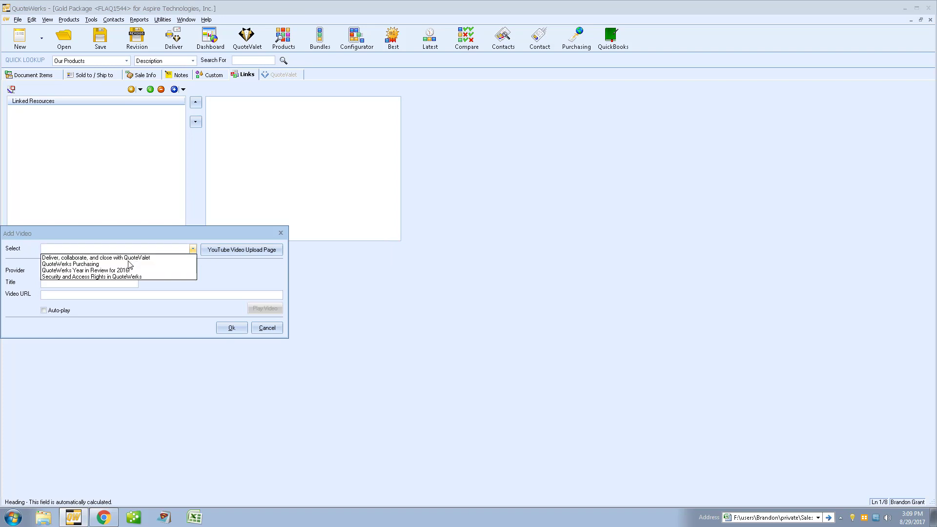
pyautogui.click(129, 266)
pyautogui.click(233, 327)
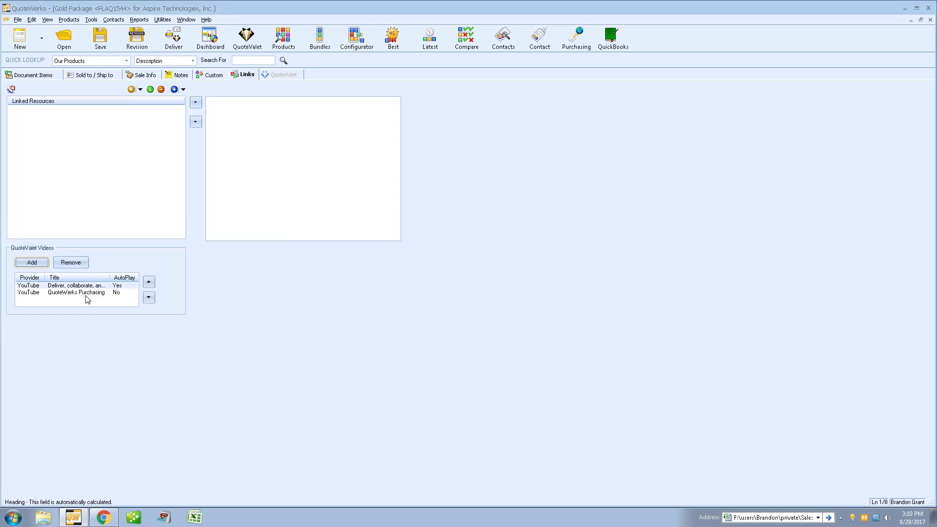
# Step: Review both videos' settings without changes, then return to the Document Items
pyautogui.click(117, 287)
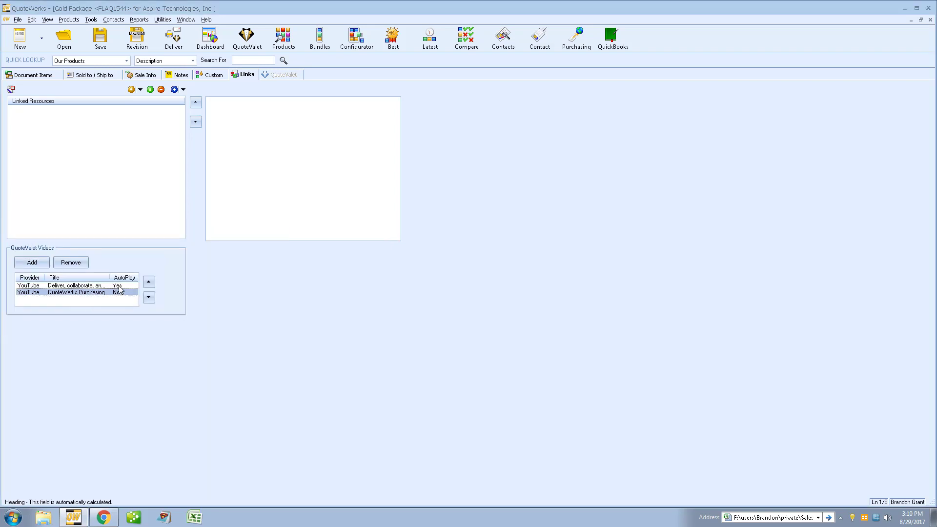
pyautogui.click(122, 293)
pyautogui.click(95, 286)
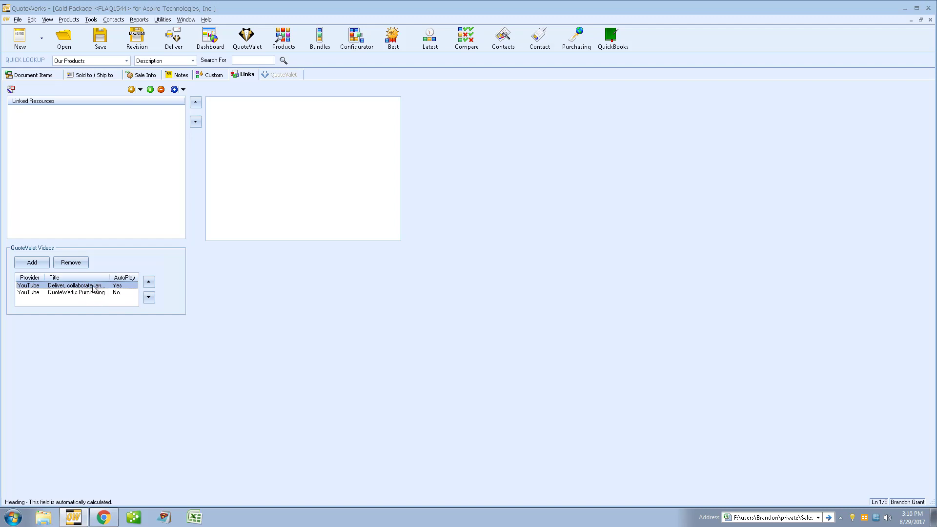
pyautogui.doubleClick(95, 287)
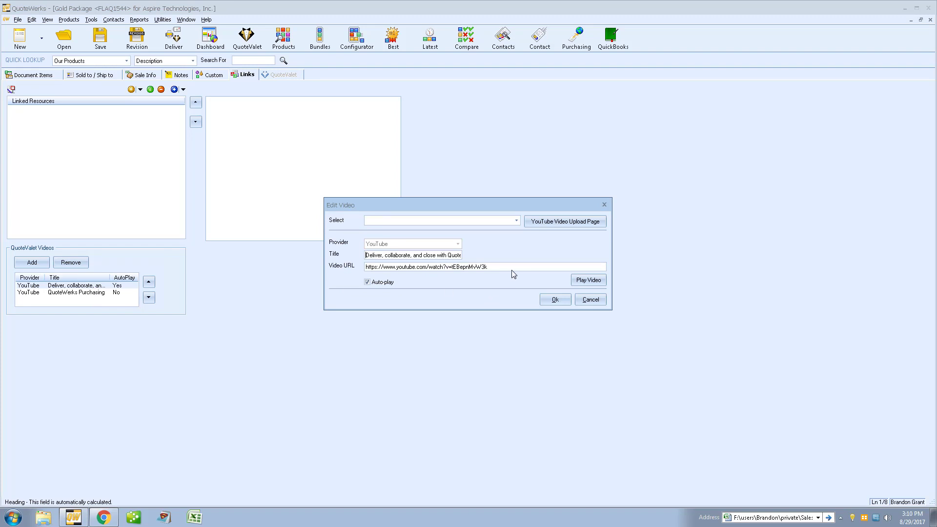
pyautogui.click(585, 299)
pyautogui.doubleClick(72, 295)
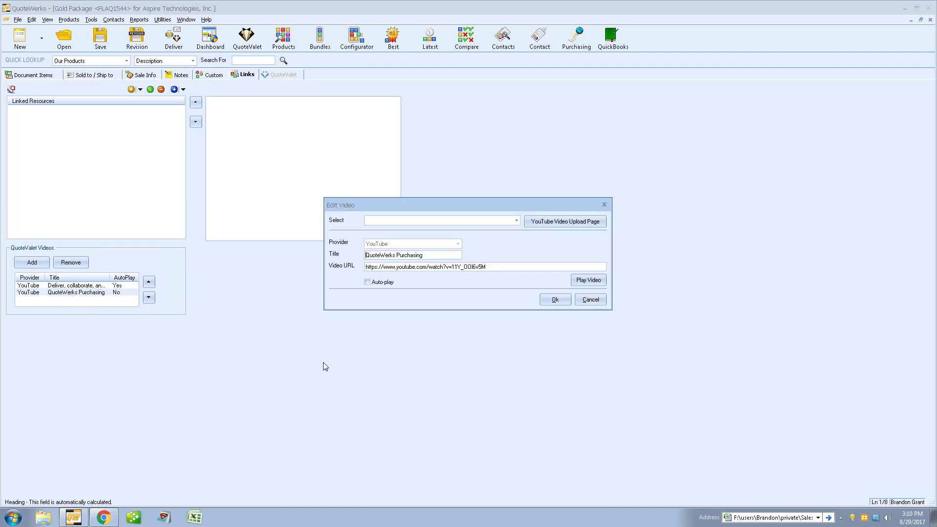
pyautogui.click(591, 299)
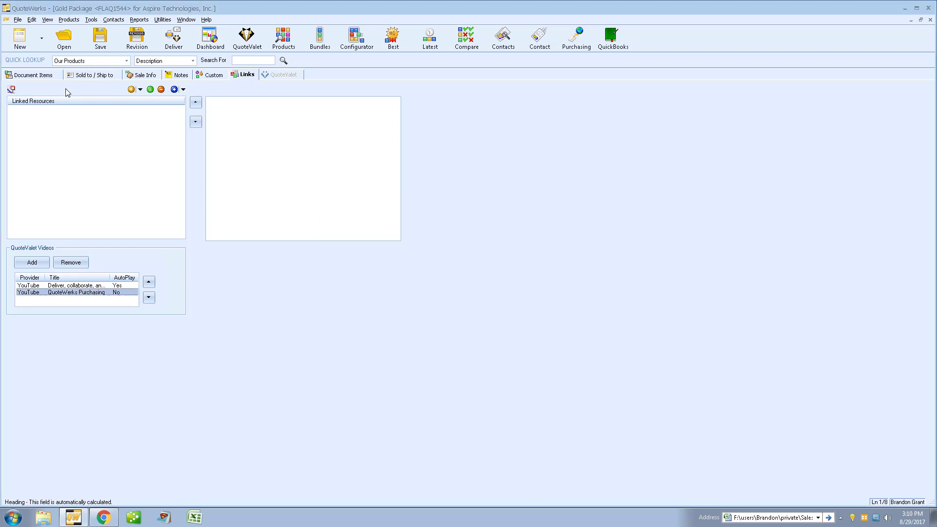
pyautogui.click(43, 74)
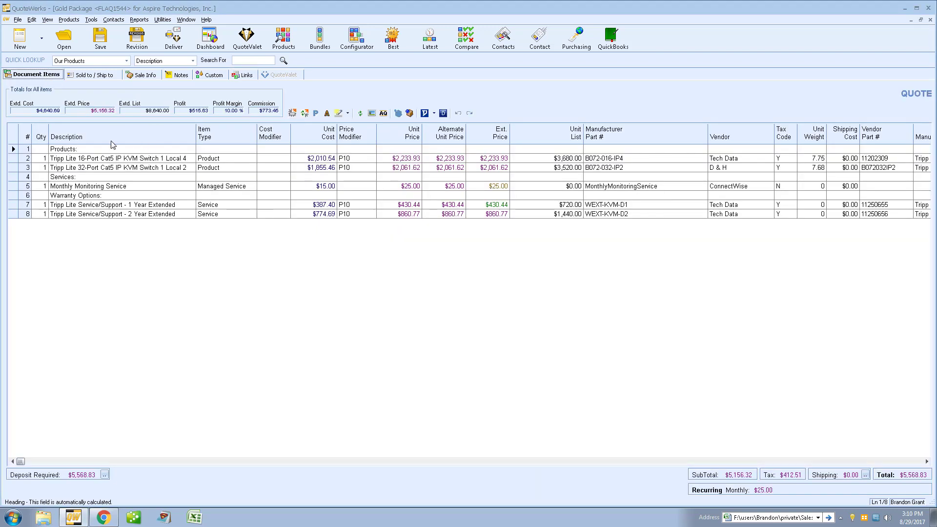
# Step: Attach the "Security and Access Rights in QuoteWerks" video to the Monthly Monitoring Service line
pyautogui.click(15, 186)
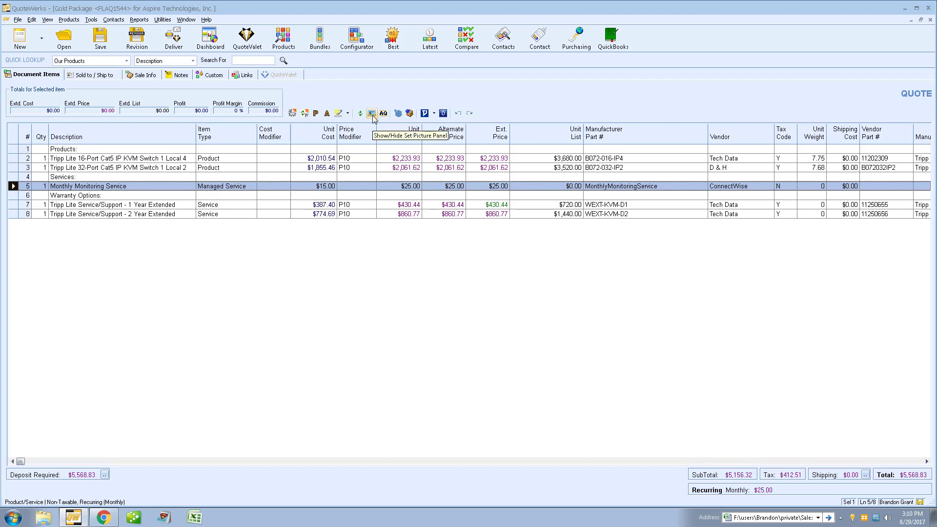
pyautogui.click(372, 114)
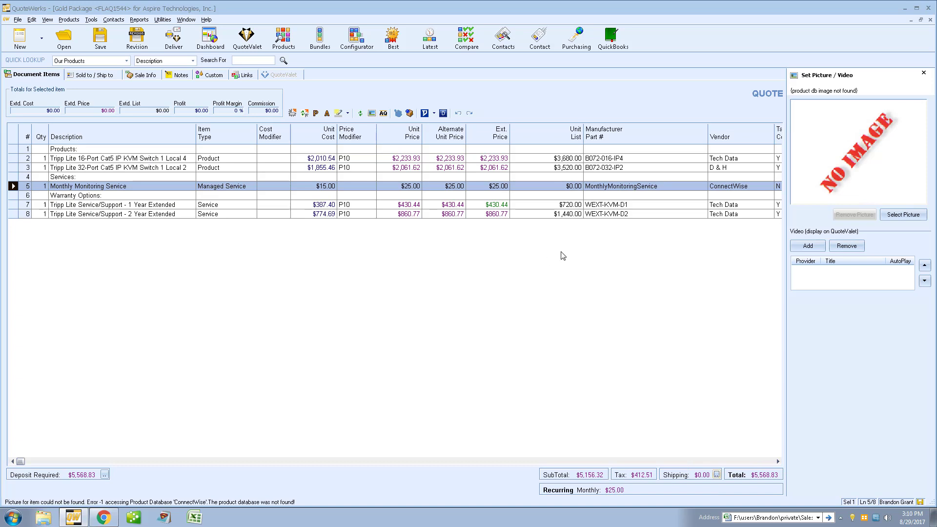
pyautogui.click(821, 248)
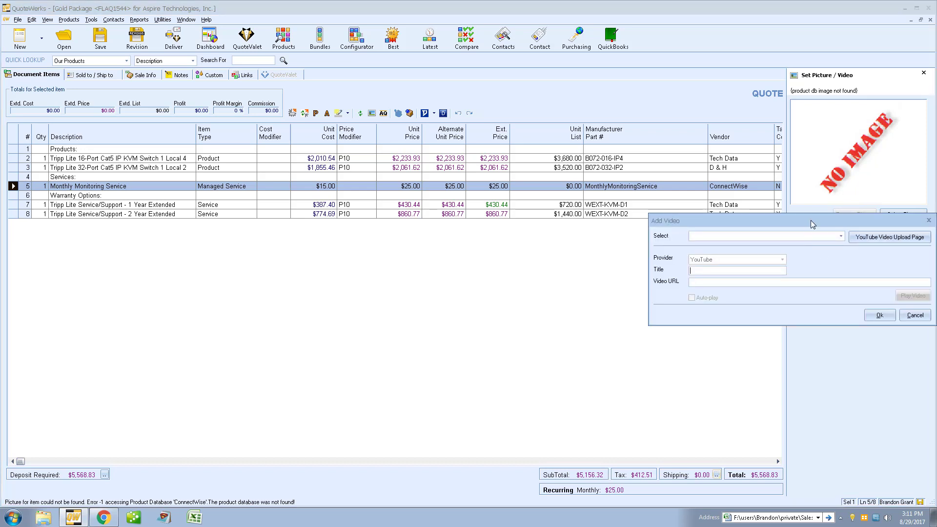
pyautogui.moveTo(810, 220); pyautogui.dragTo(576, 226)
pyautogui.click(606, 241)
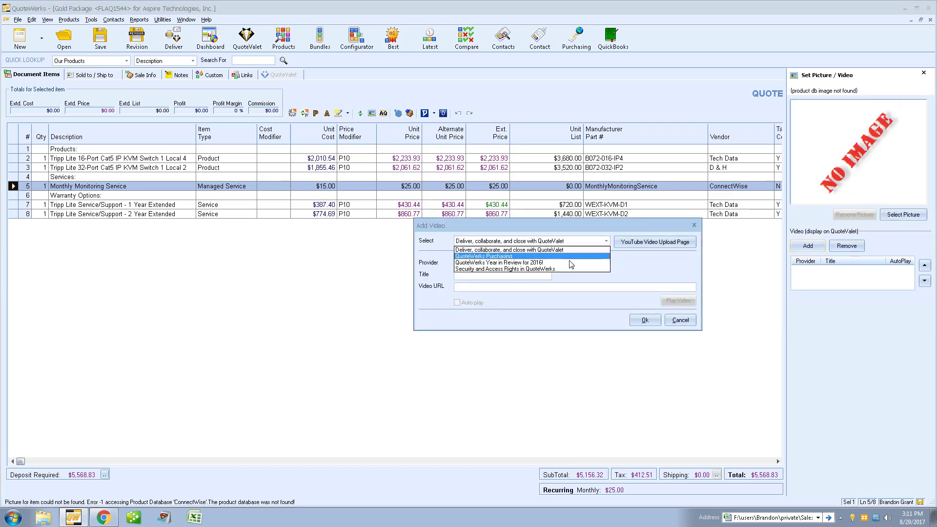
pyautogui.click(567, 267)
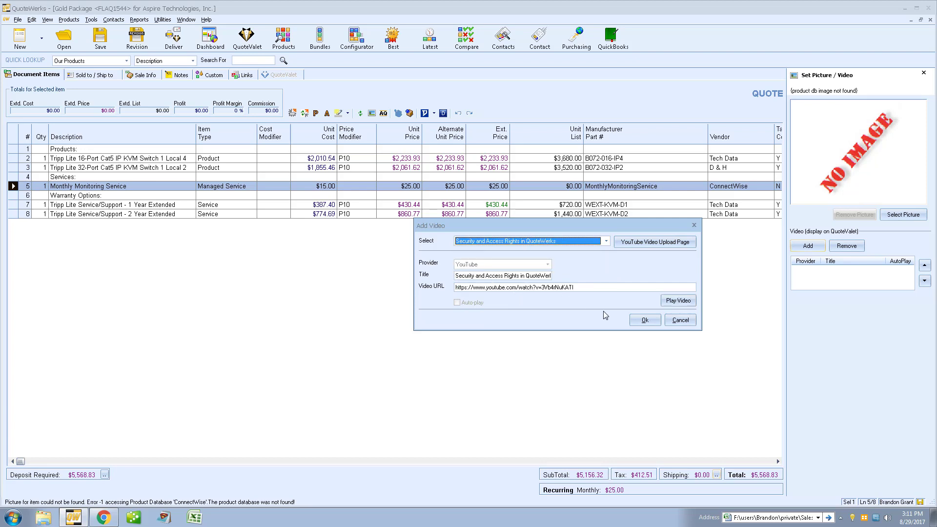
pyautogui.click(645, 321)
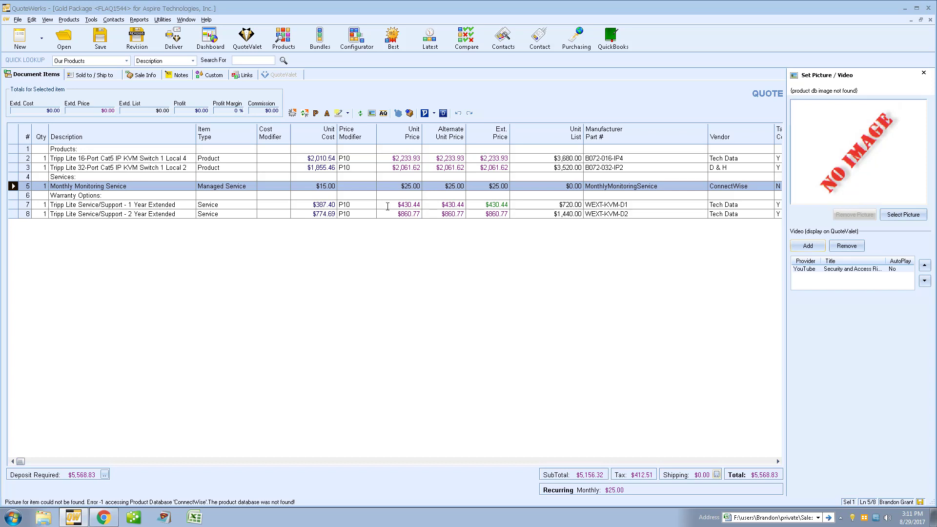
# Step: Confirm only one video per line is allowed, check the attached video's details, and close the panel
pyautogui.click(812, 246)
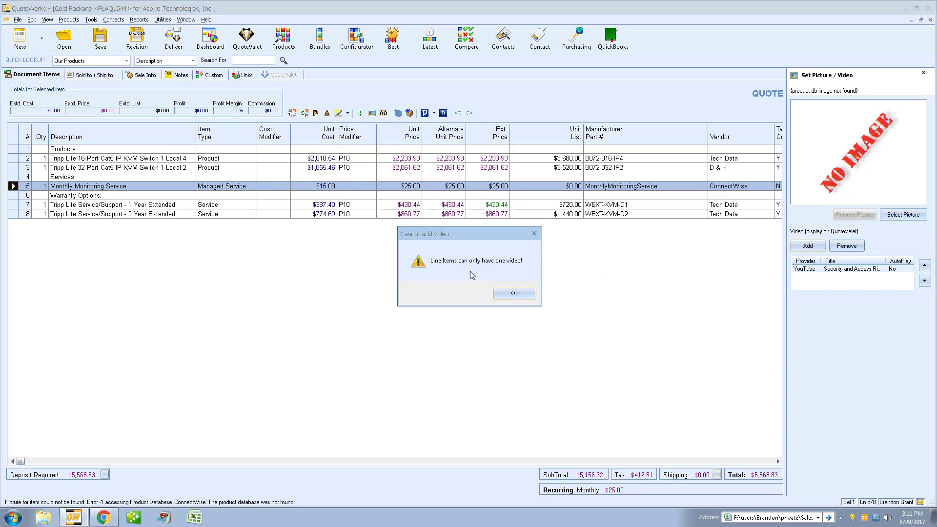
pyautogui.click(528, 293)
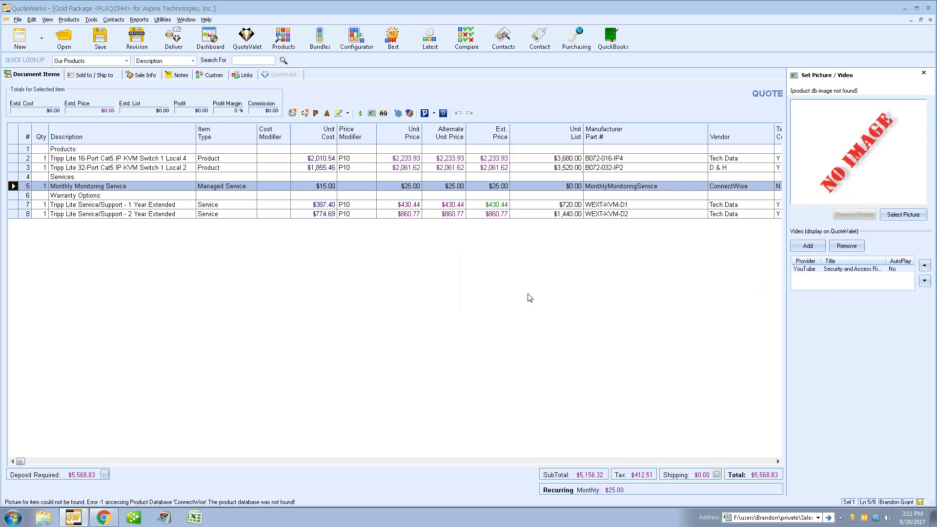
pyautogui.doubleClick(825, 271)
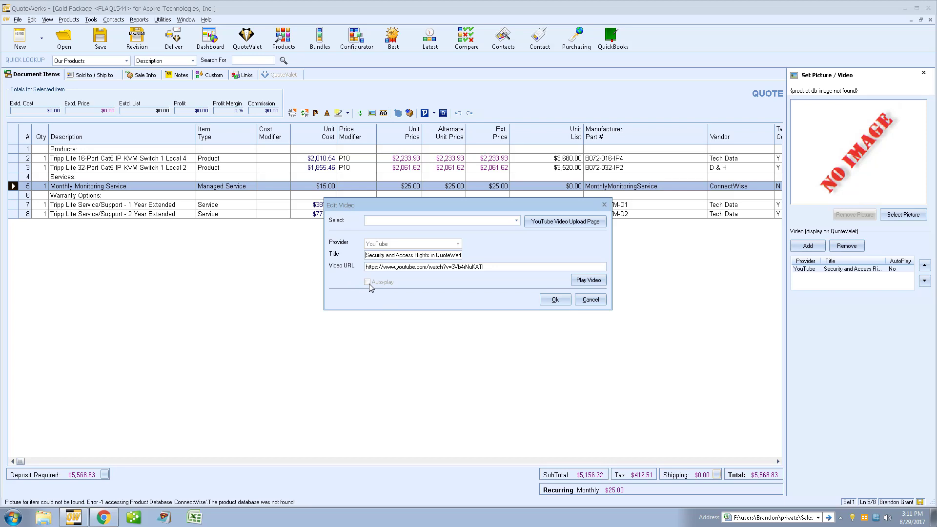
pyautogui.click(554, 299)
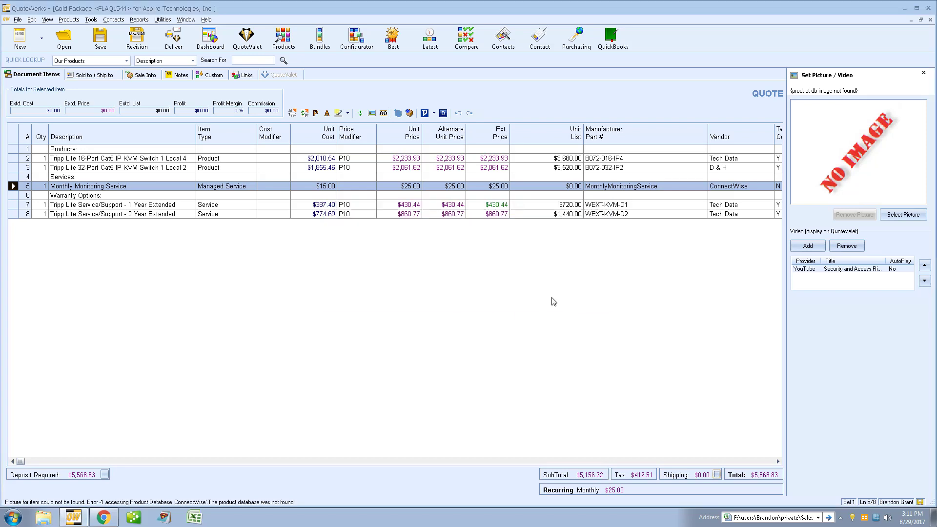
pyautogui.click(924, 72)
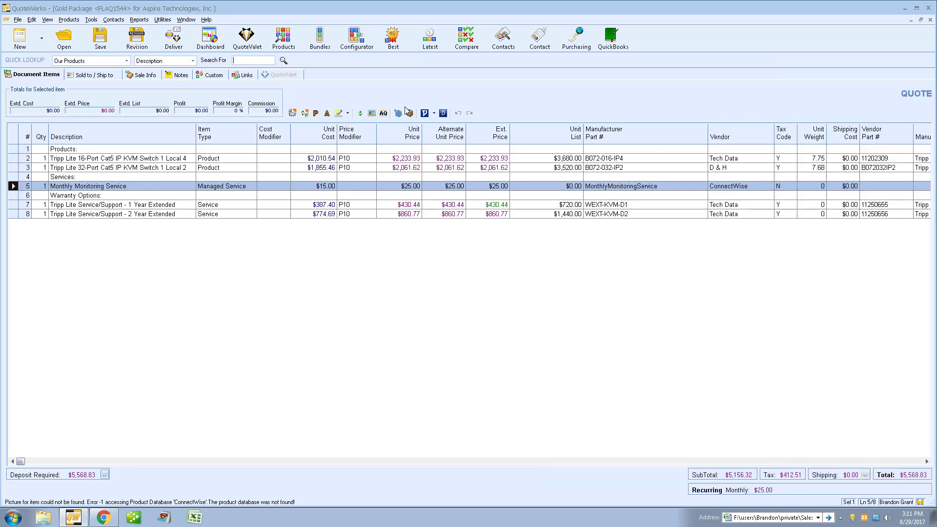
# Step: Save the Gold Package quote, upload its PDF to QuoteValet, and preview the customer web page
pyautogui.click(174, 38)
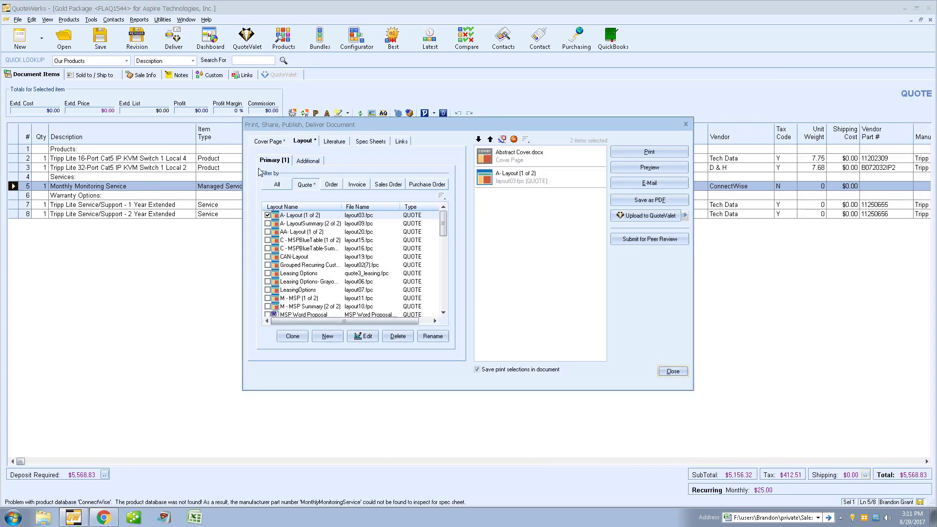
pyautogui.click(628, 217)
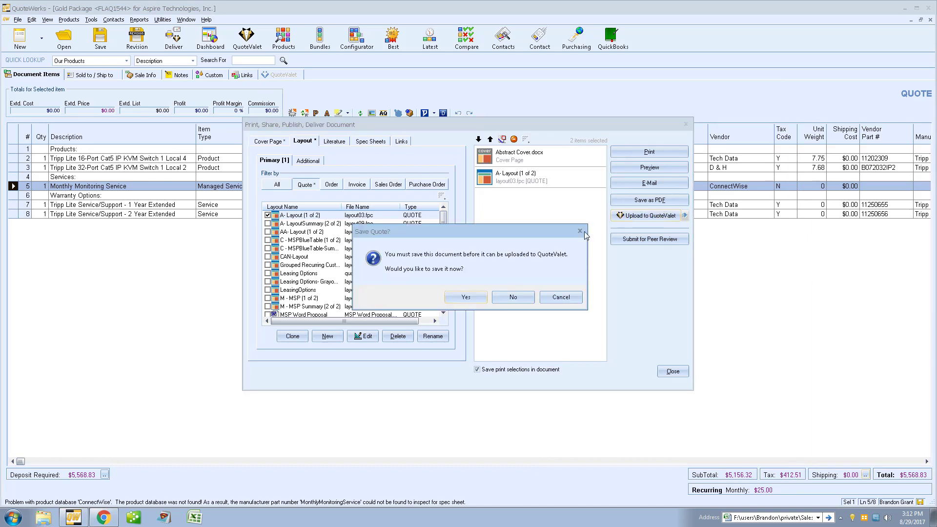
pyautogui.click(466, 297)
pyautogui.click(551, 234)
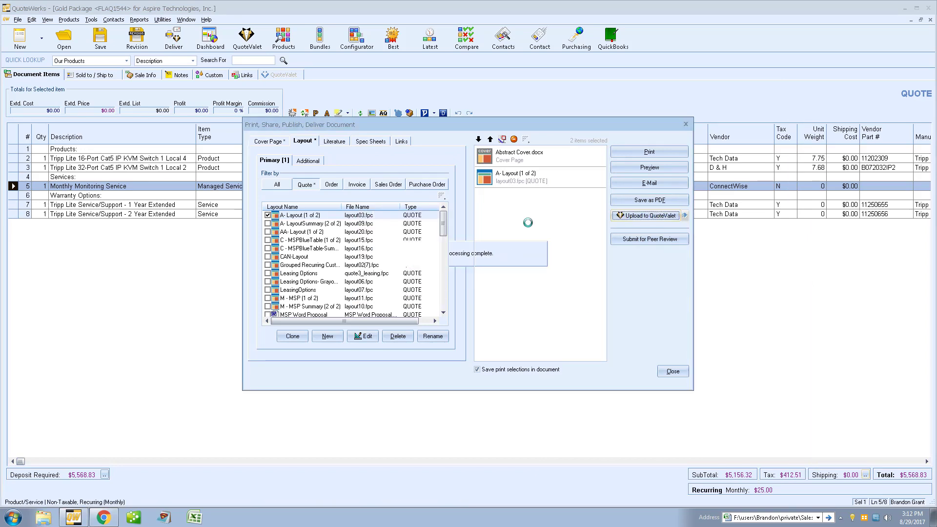
pyautogui.click(527, 268)
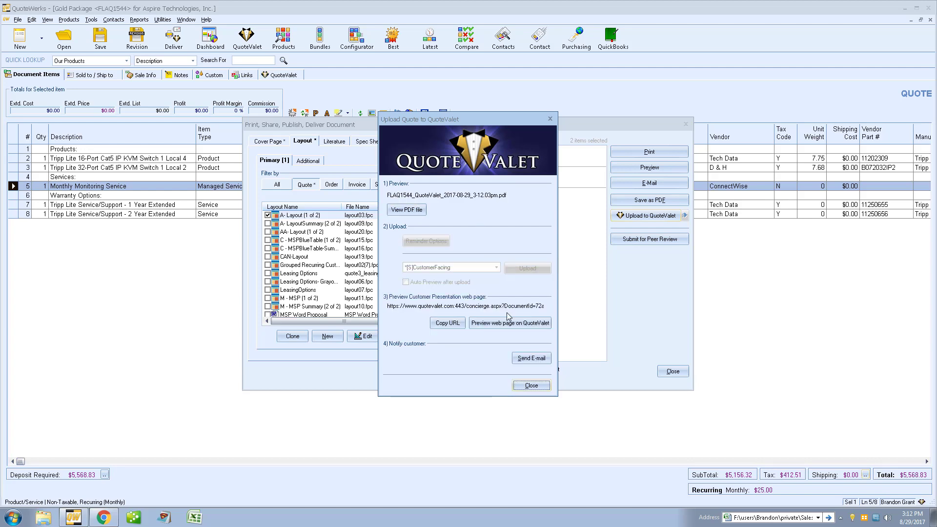
pyautogui.click(510, 323)
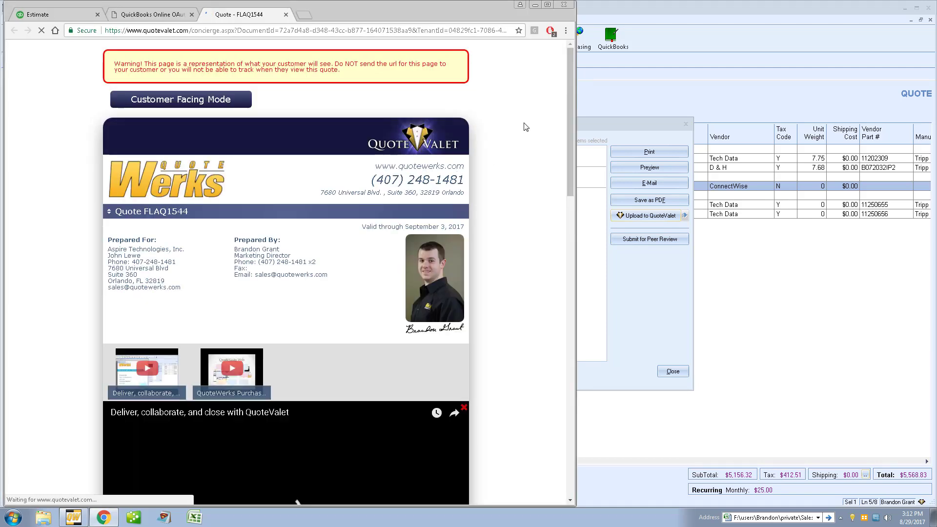
# Step: Pause and close the intro video on the QuoteValet customer page
pyautogui.scroll(-3, 527, 124)
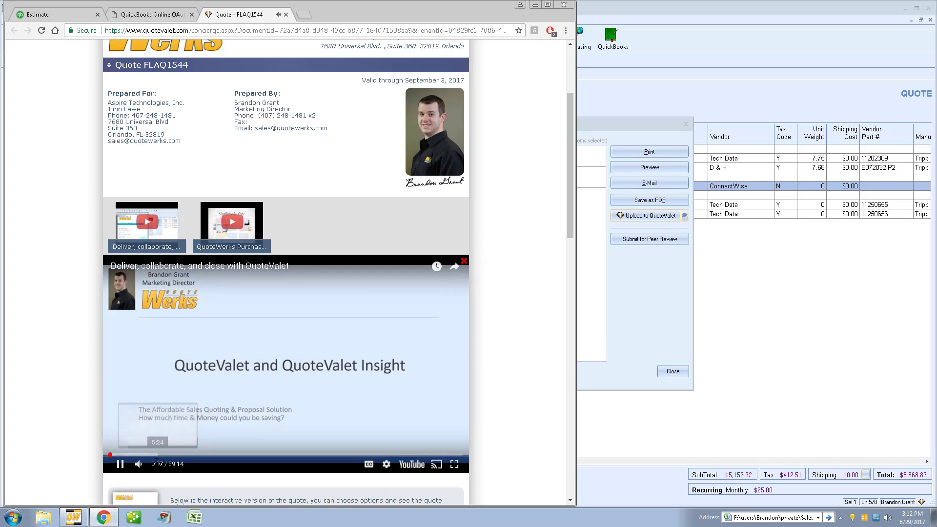
pyautogui.click(121, 468)
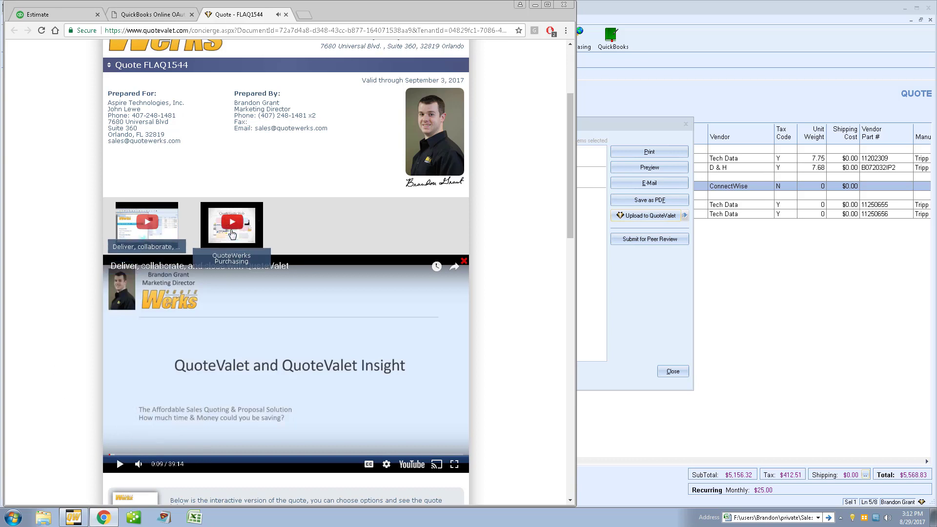
pyautogui.click(464, 261)
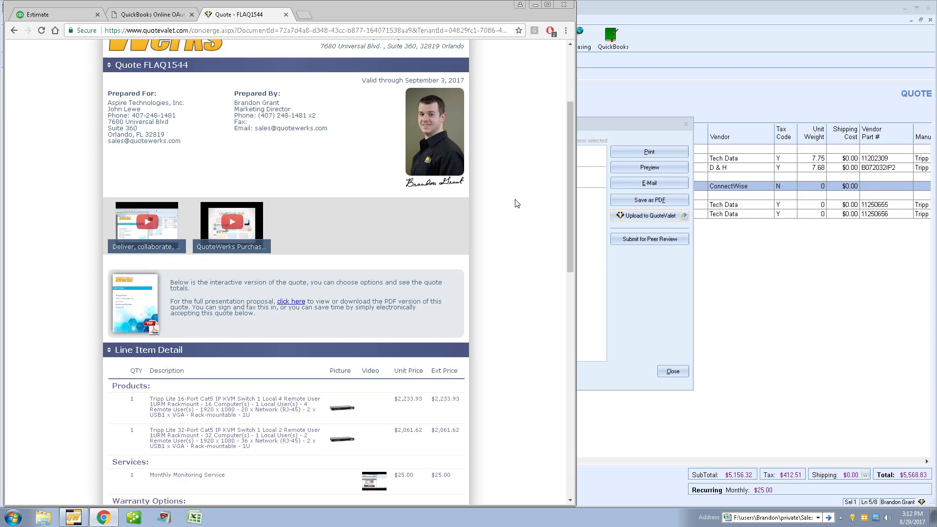
# Step: Play the Monthly Monitoring Service line's video in Line Item Detail, then return to QuoteWerks
pyautogui.scroll(-4, 517, 204)
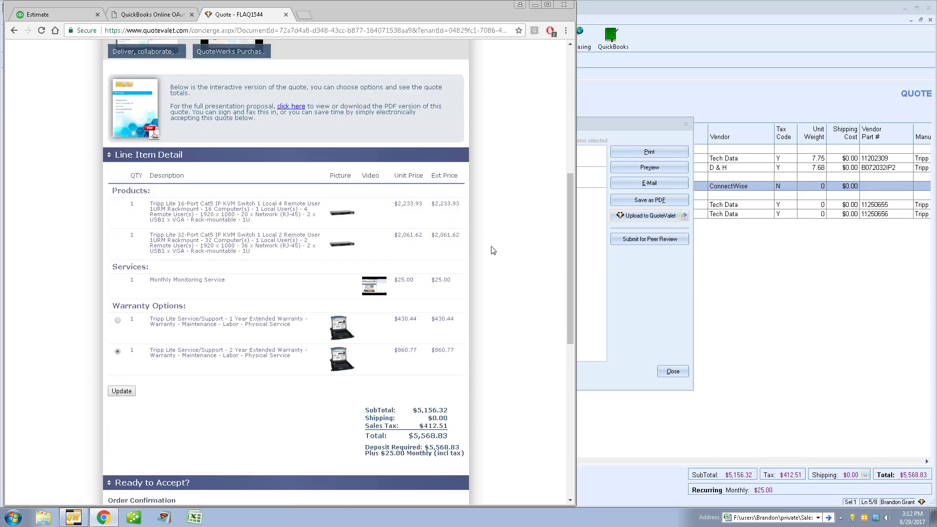
pyautogui.click(373, 289)
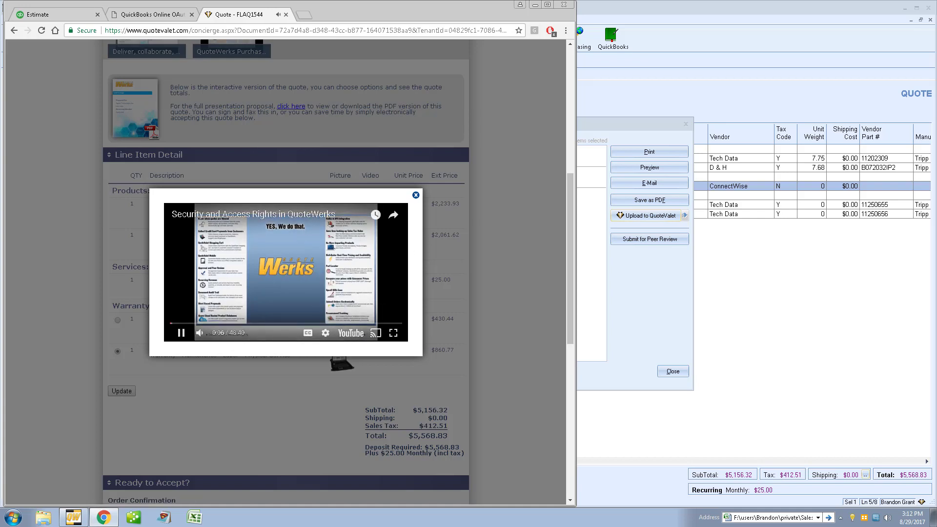
pyautogui.click(416, 196)
pyautogui.scroll(4, 507, 203)
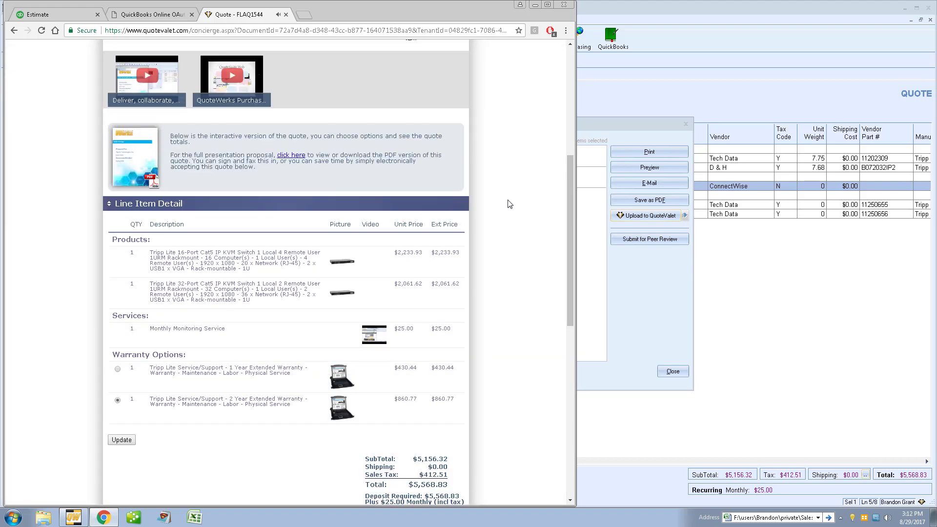
pyautogui.click(643, 270)
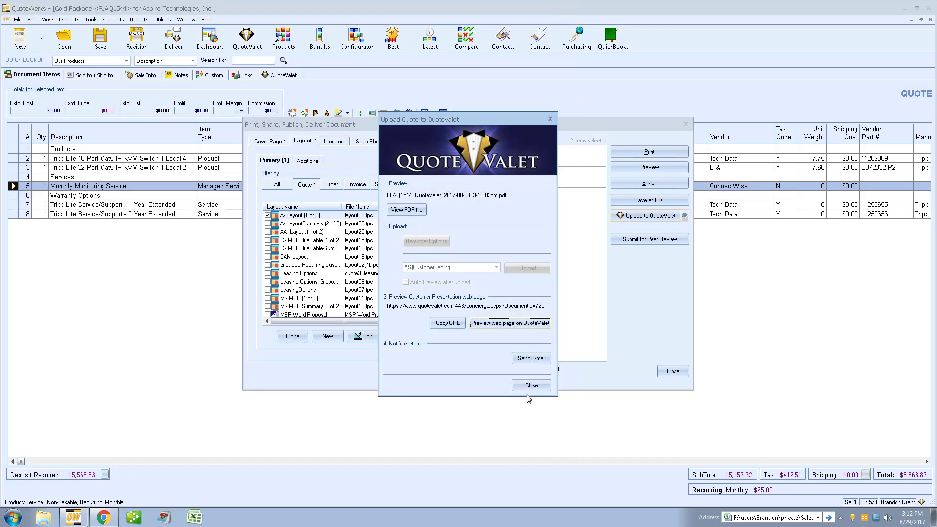
# Step: Close the QuoteValet Upload and Deliver windows and show the line's Picture/Video panel
pyautogui.click(529, 388)
pyautogui.click(671, 372)
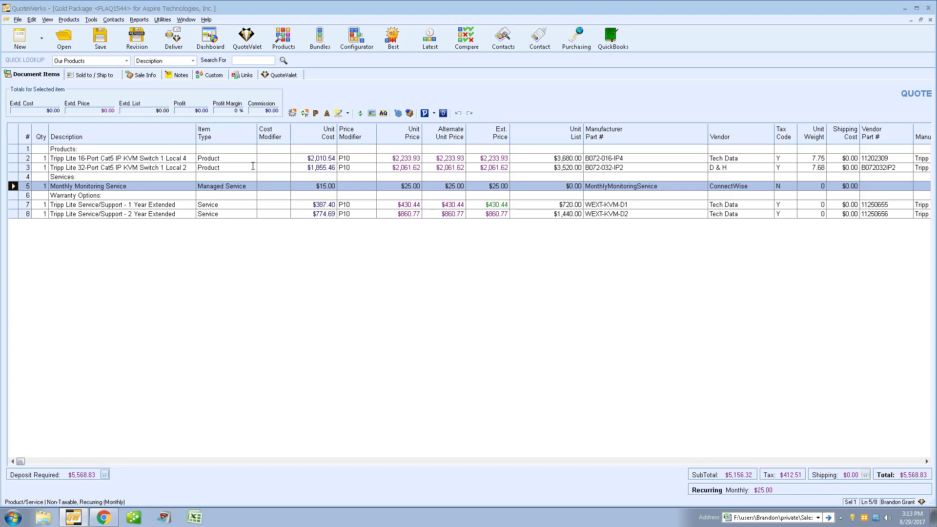
pyautogui.click(371, 113)
# Step: Review the attached video's details and YouTube video list, then cancel without changes
pyautogui.doubleClick(832, 272)
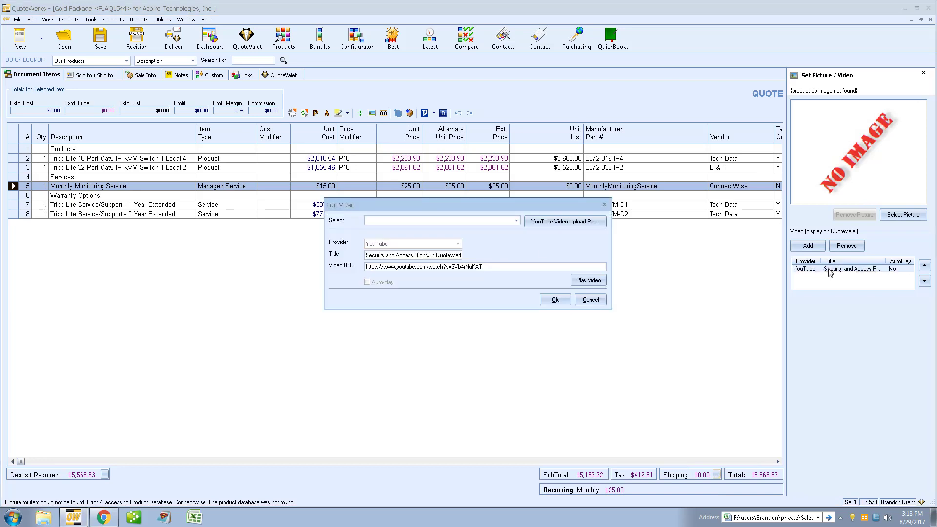
pyautogui.click(518, 223)
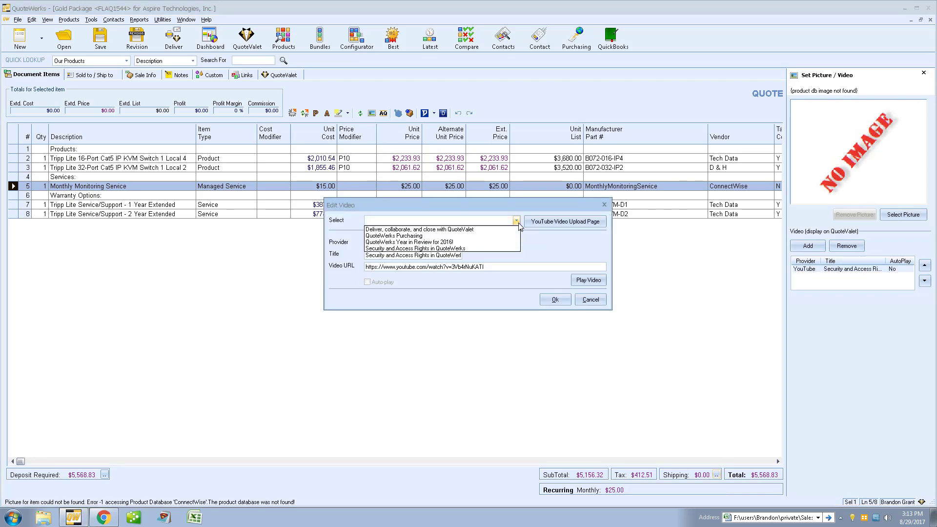
pyautogui.click(539, 238)
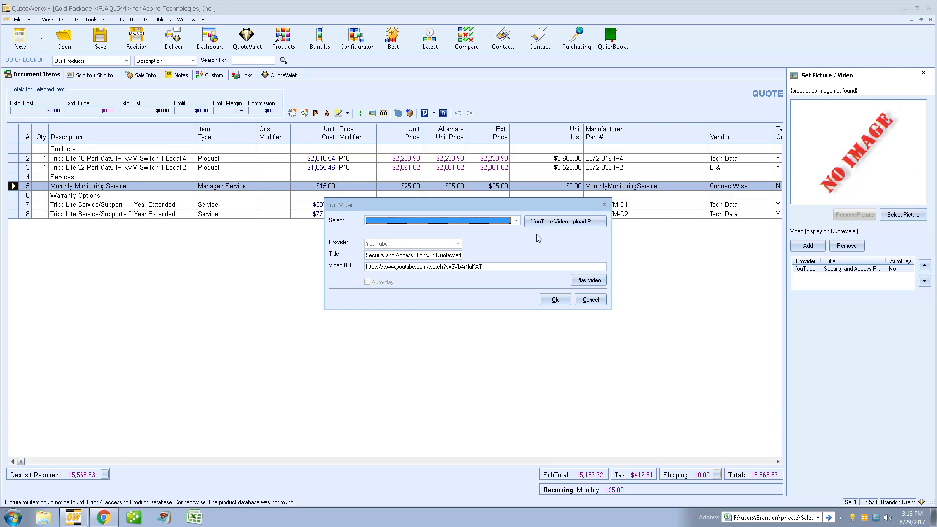
pyautogui.click(591, 300)
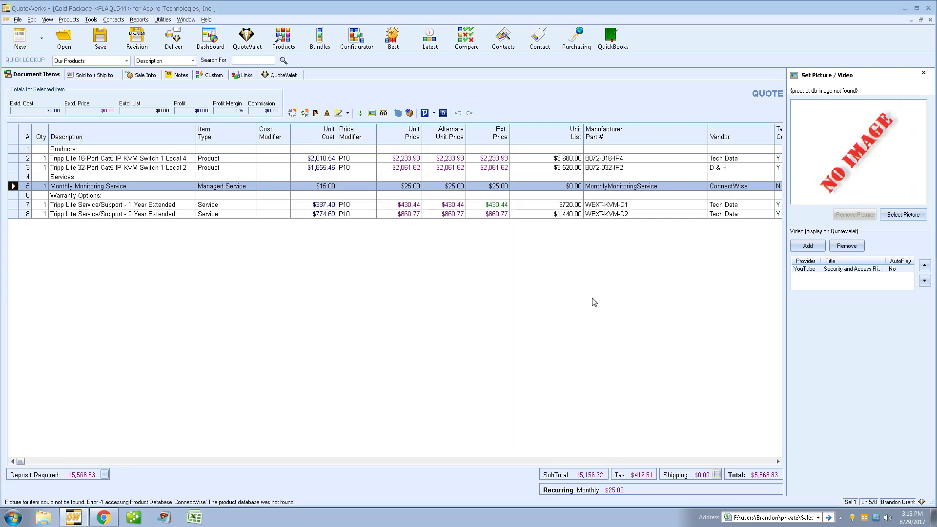
# Step: Open QuoteValet Setup from the program Options' tenant account settings
pyautogui.click(91, 20)
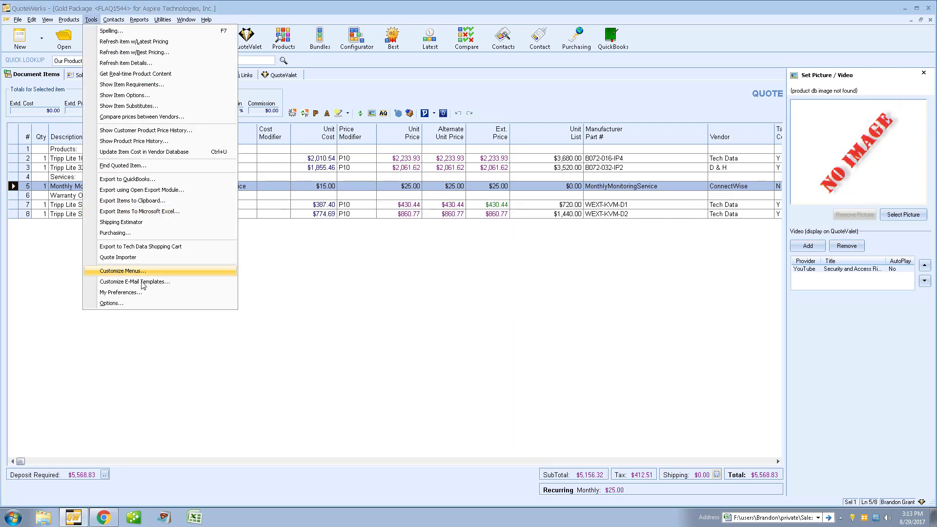
pyautogui.click(221, 305)
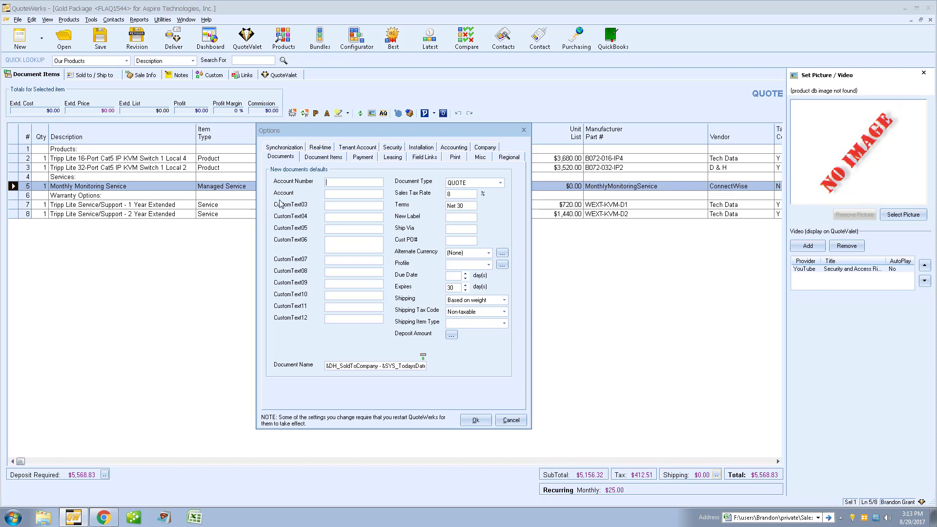
pyautogui.click(357, 147)
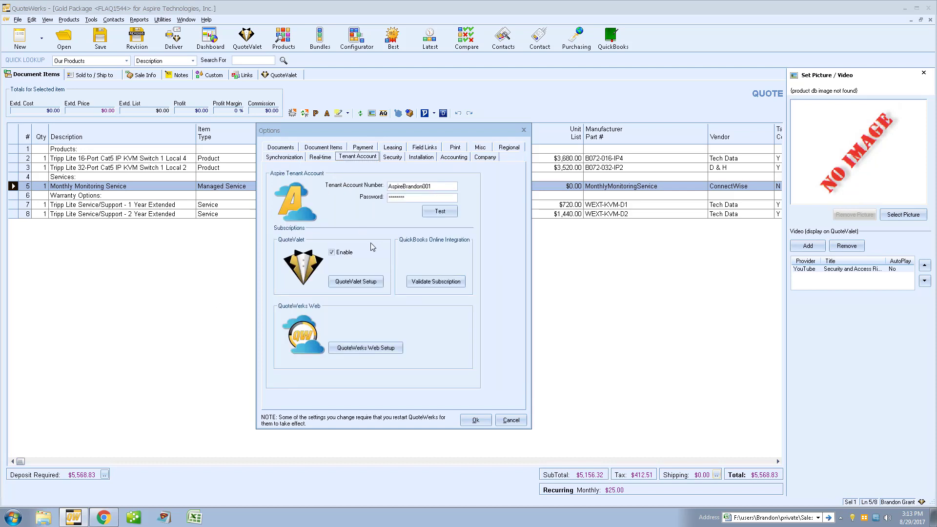
pyautogui.click(379, 283)
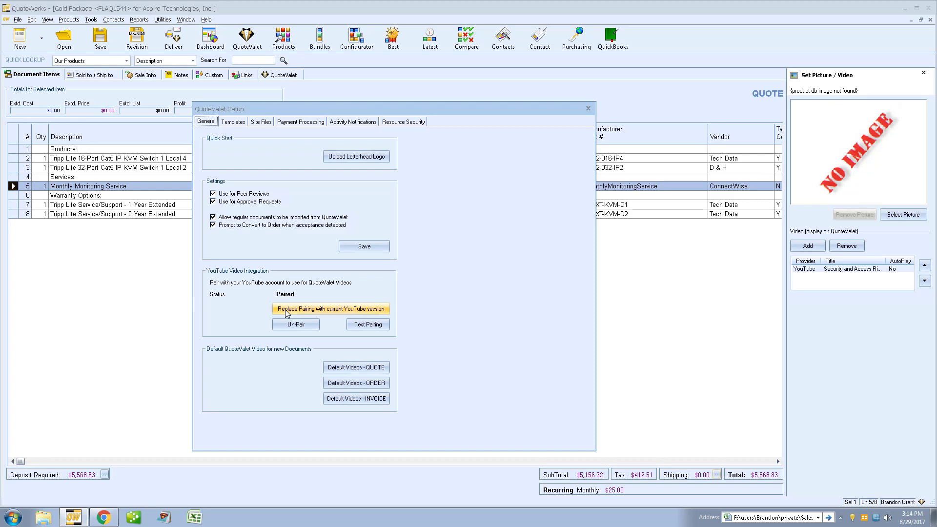
# Step: Test the YouTube account pairing, review default quote videos, then close Setup and Options
pyautogui.click(368, 325)
pyautogui.click(505, 294)
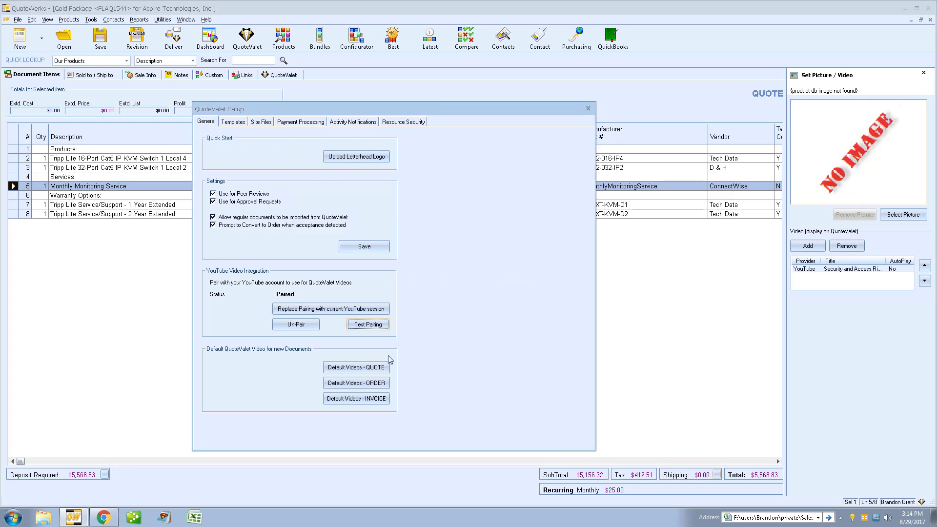
pyautogui.click(370, 368)
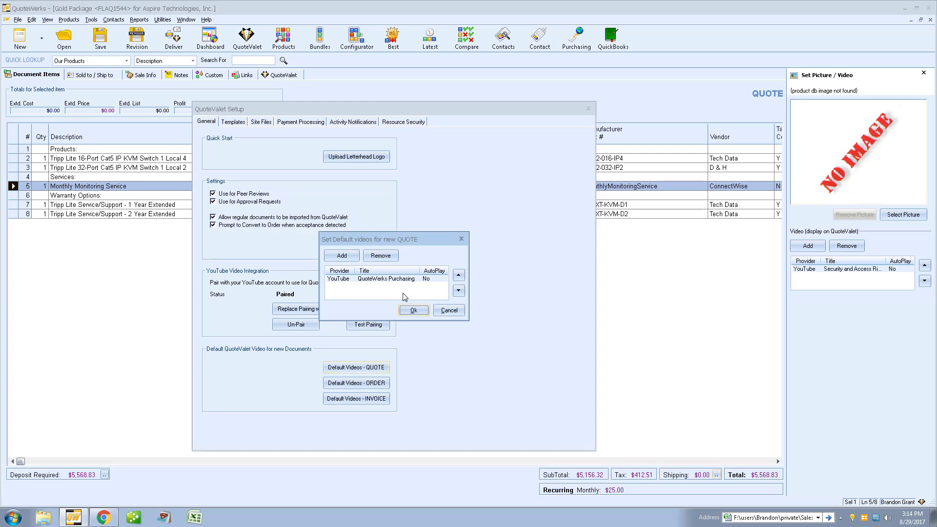
pyautogui.click(436, 308)
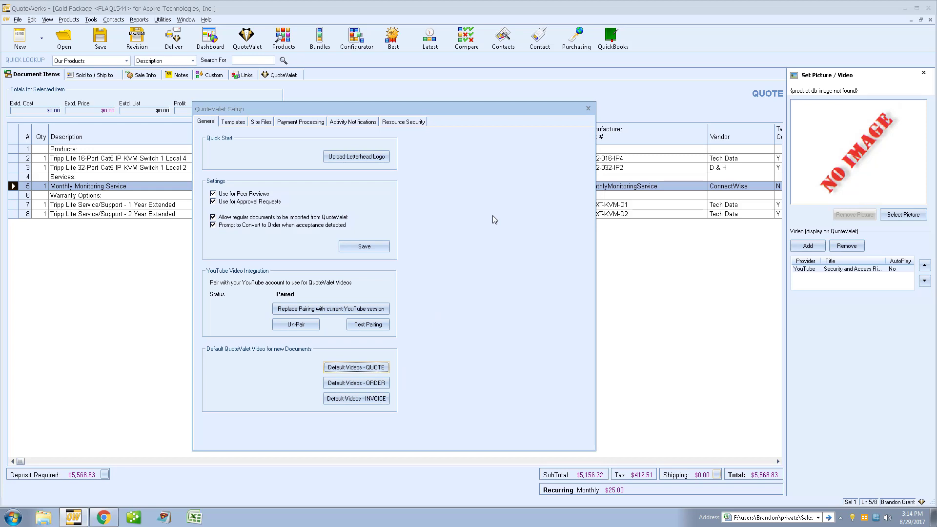
pyautogui.click(588, 108)
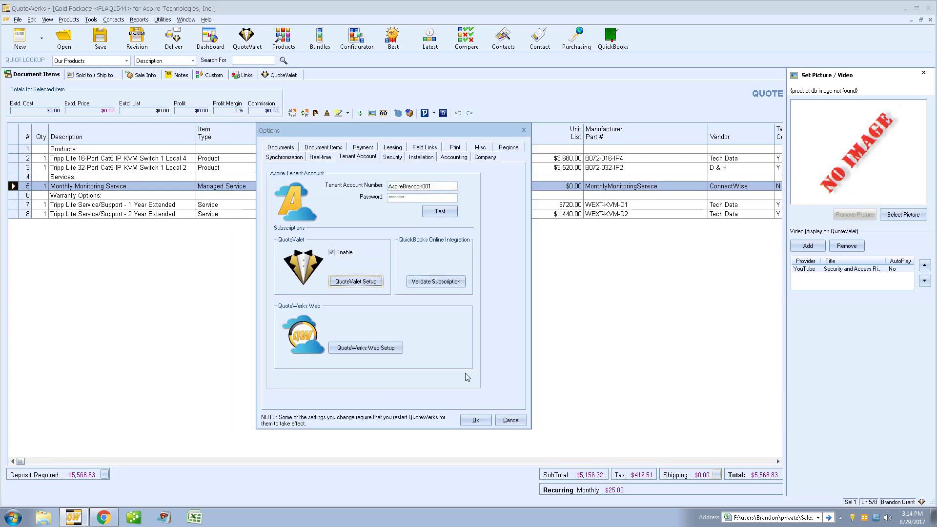
pyautogui.click(476, 420)
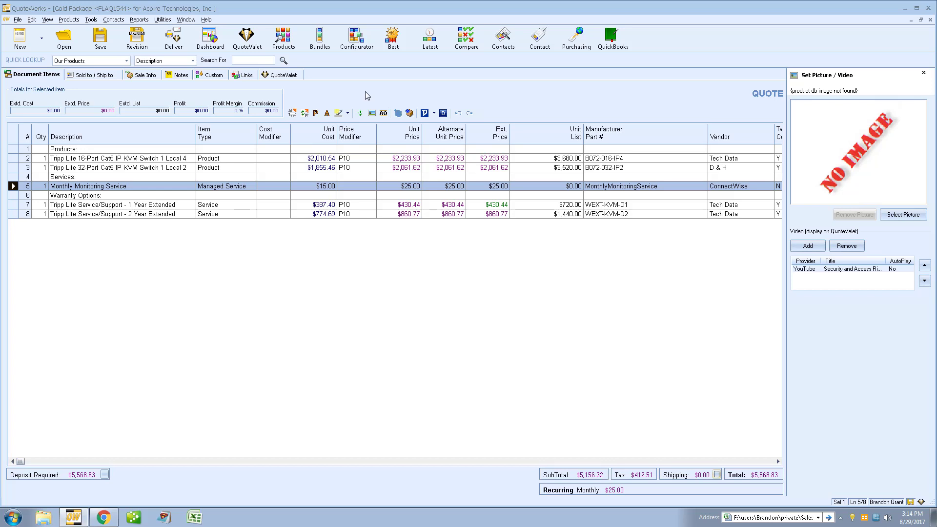
# Step: Launch Settings Manager from the Help > About QuoteWerks dialog
pyautogui.click(206, 19)
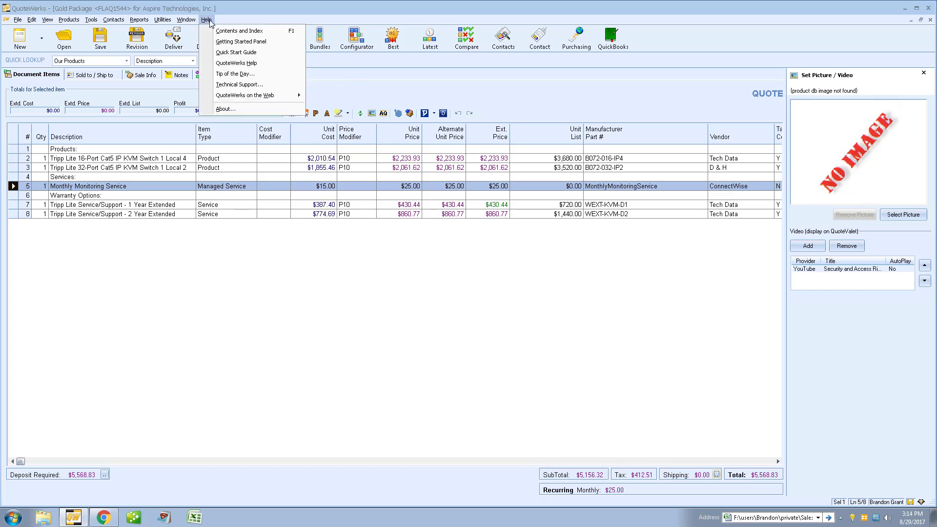
pyautogui.click(225, 109)
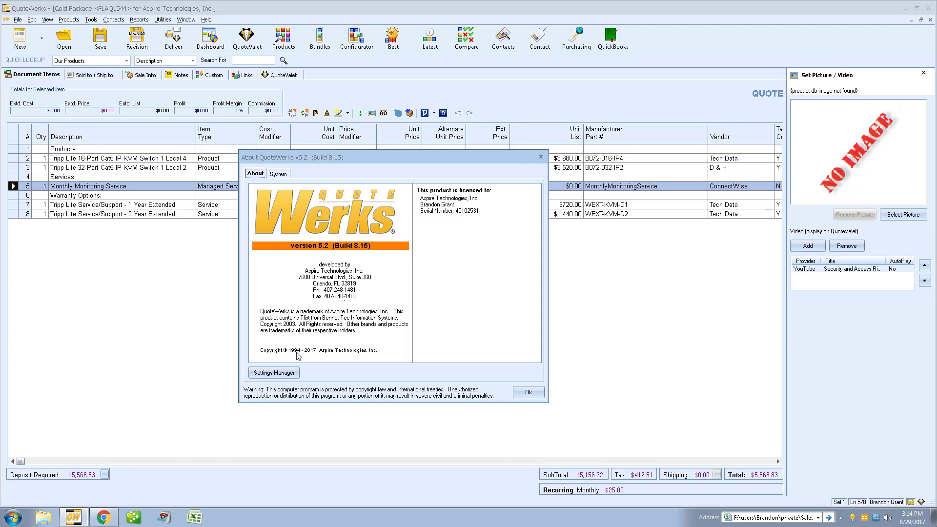
pyautogui.click(292, 374)
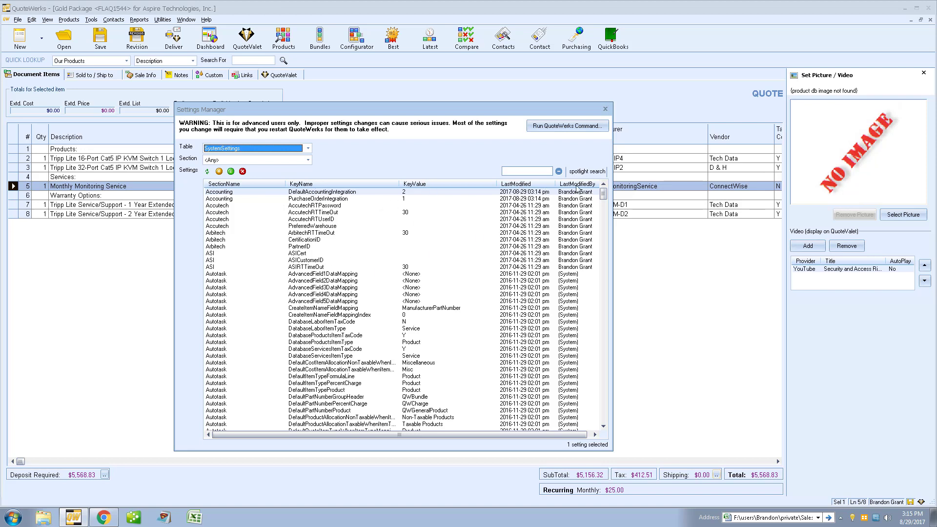
pyautogui.click(525, 171)
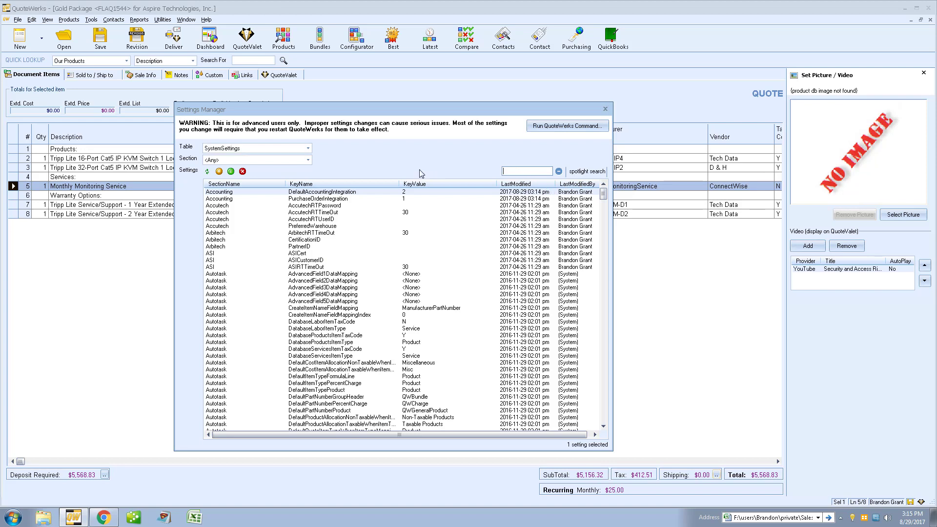
# Step: Spotlight 'company' settings, select CompanyMessage1, and open the Run QuoteWerks Command window
pyautogui.write('company')
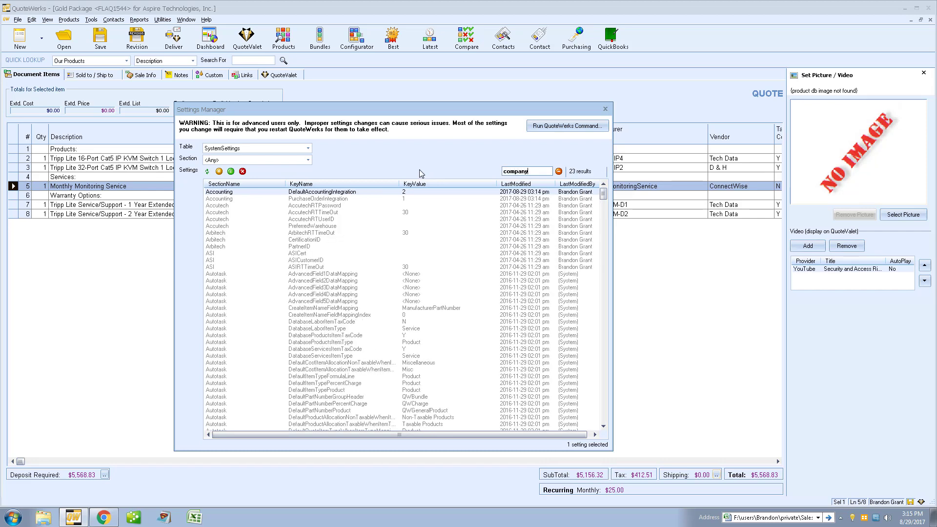
pyautogui.moveTo(604, 194); pyautogui.dragTo(606, 214)
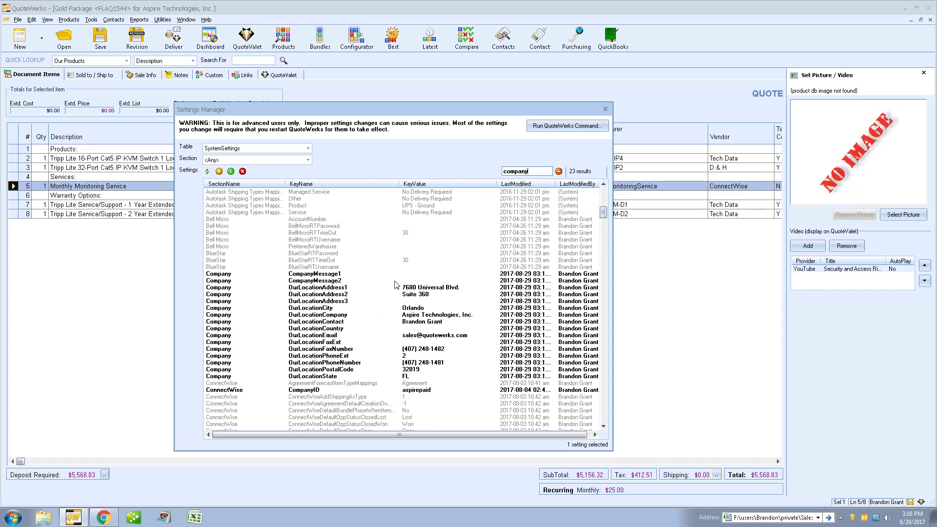
pyautogui.click(323, 274)
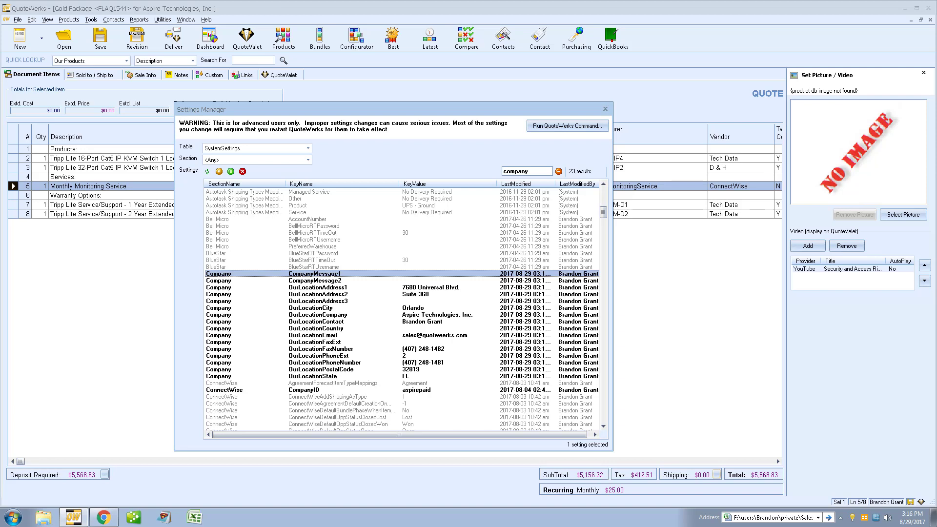
pyautogui.click(556, 128)
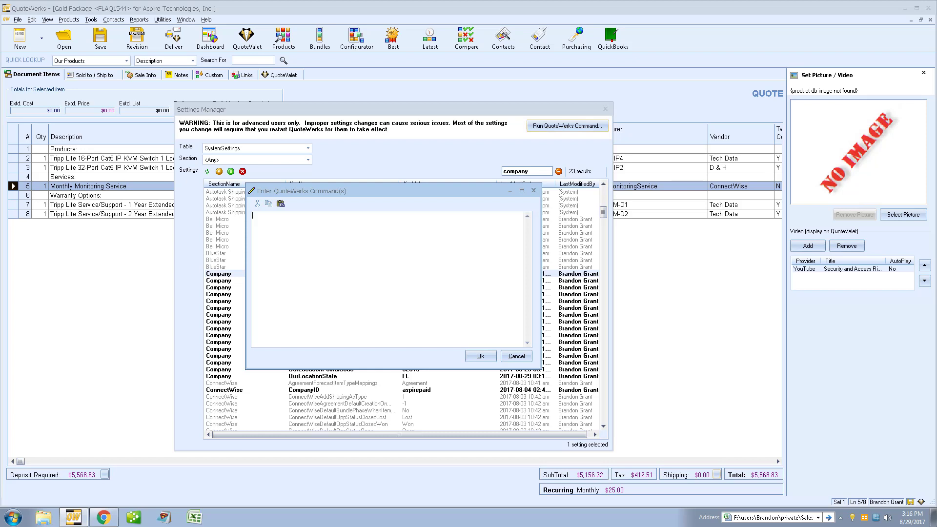
# Step: Paste and run the SET command making CompanyMessage2 'QuoteWerks is the Premier Quoting and Proposal Solution'
pyautogui.rightClick(313, 244)
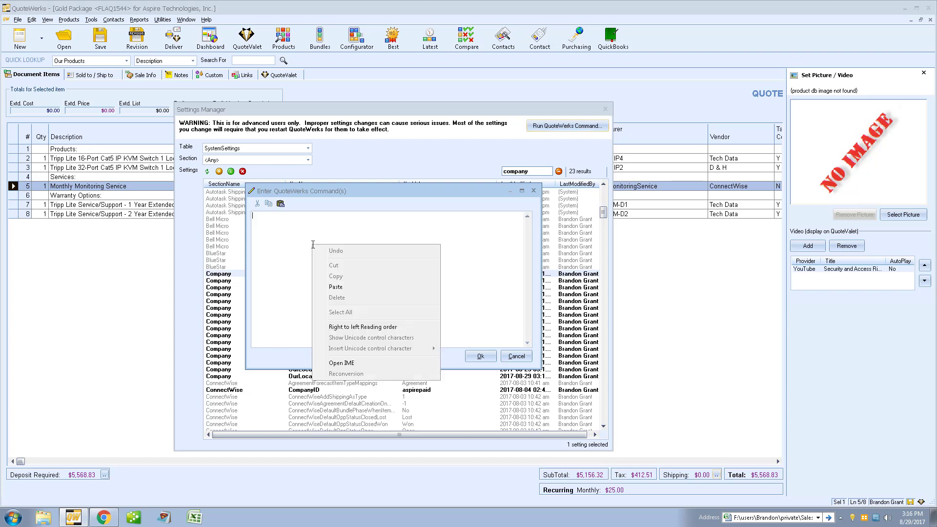
pyautogui.click(336, 287)
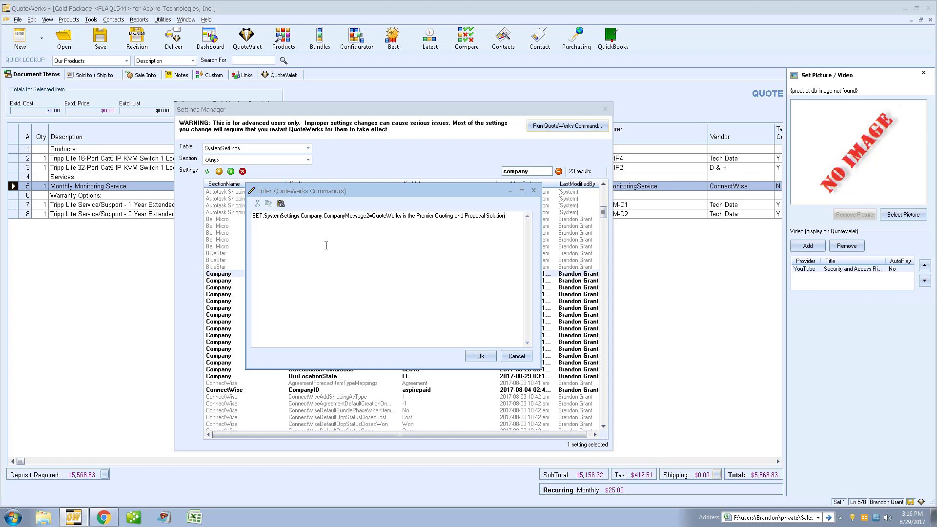
pyautogui.doubleClick(263, 215)
pyautogui.click(507, 215)
pyautogui.click(480, 355)
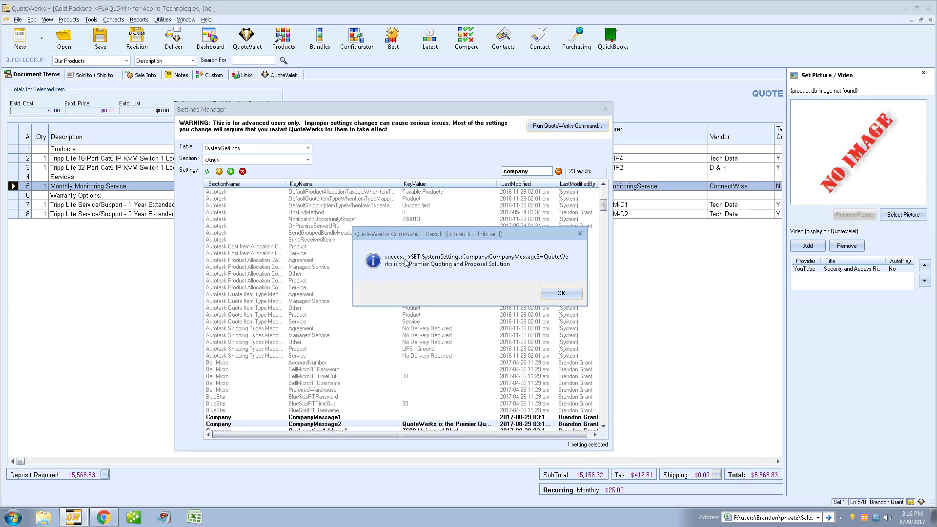
pyautogui.click(569, 293)
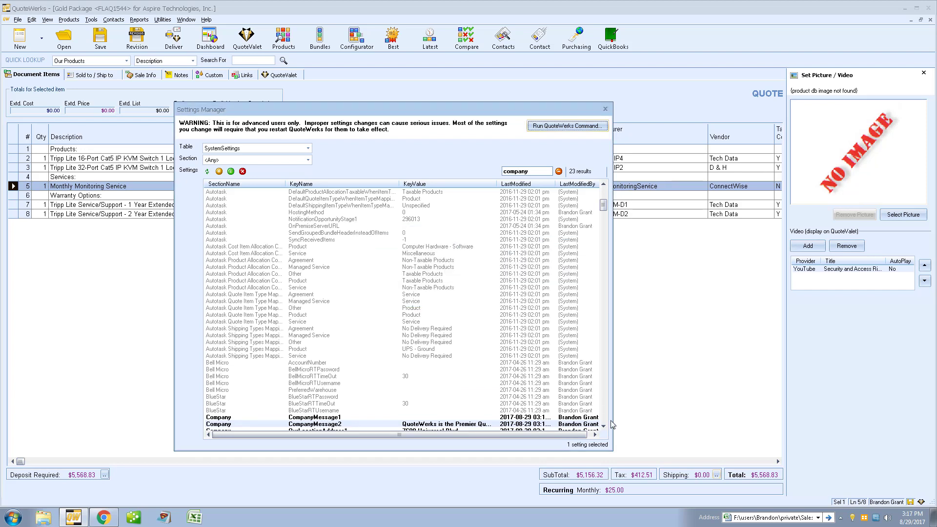
# Step: Scroll the list and drag the KeyValue column wider to read CompanyMessage2's new text
pyautogui.scroll(-3, 572, 302)
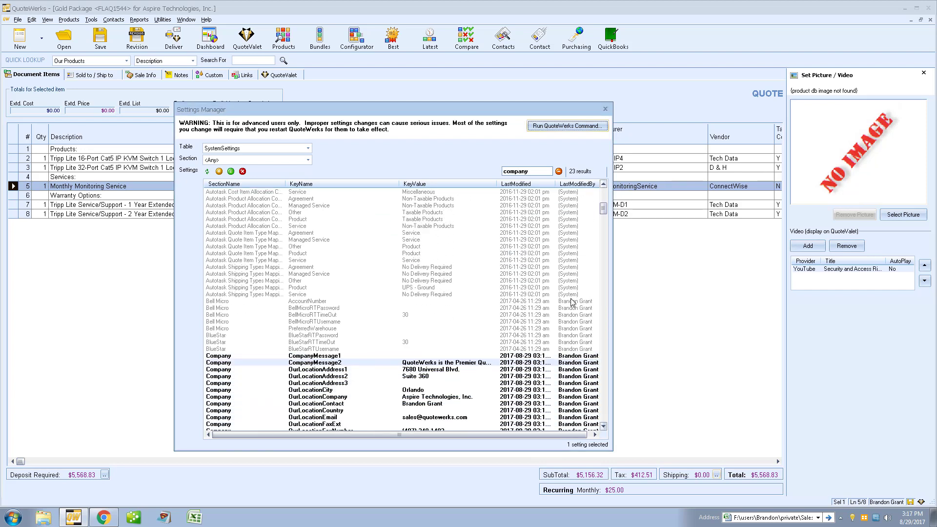
pyautogui.moveTo(497, 184); pyautogui.dragTo(548, 183)
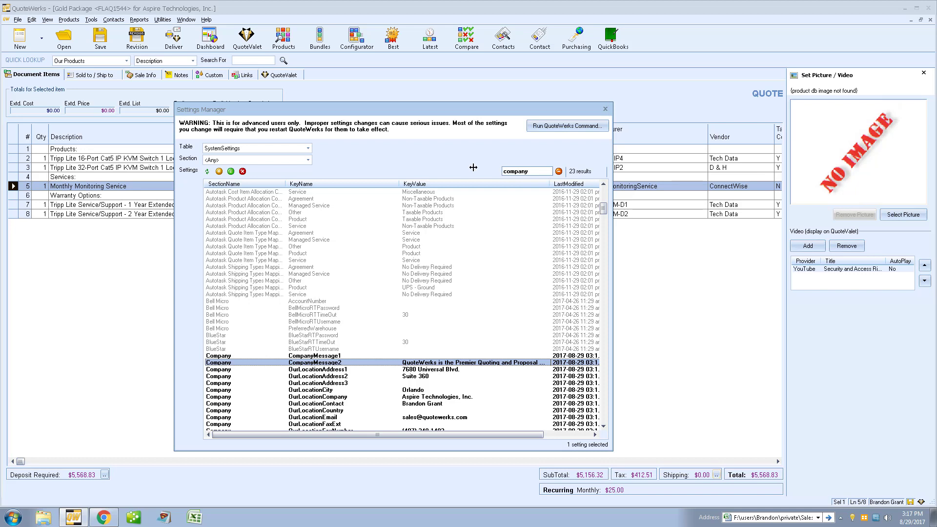
pyautogui.click(308, 148)
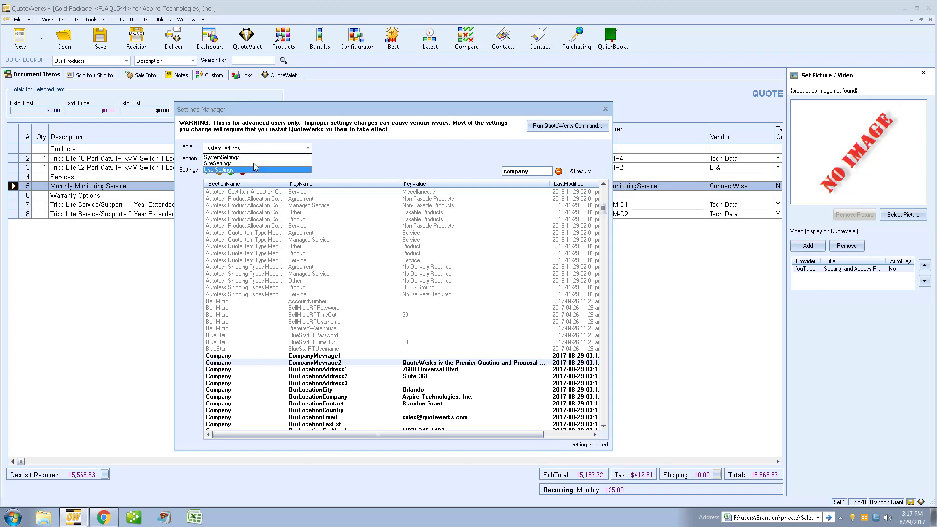
# Step: Keep table SystemSettings and section <Any>, then remove non-spotlighted results leaving 23 company settings
pyautogui.click(337, 161)
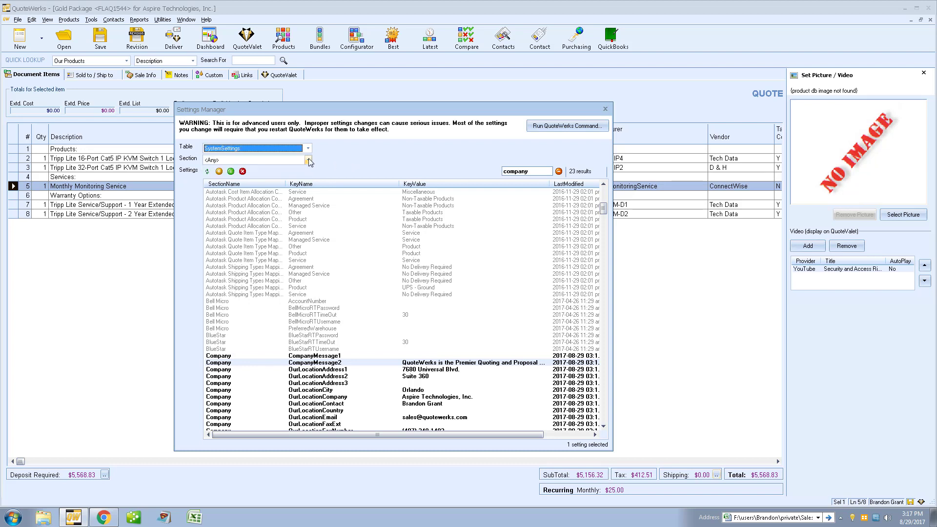
pyautogui.click(309, 161)
pyautogui.moveTo(308, 183)
pyautogui.mouseDown()
pyautogui.moveTo(308, 209)
pyautogui.moveTo(309, 172)
pyautogui.moveTo(309, 181)
pyautogui.mouseUp()
pyautogui.click(348, 166)
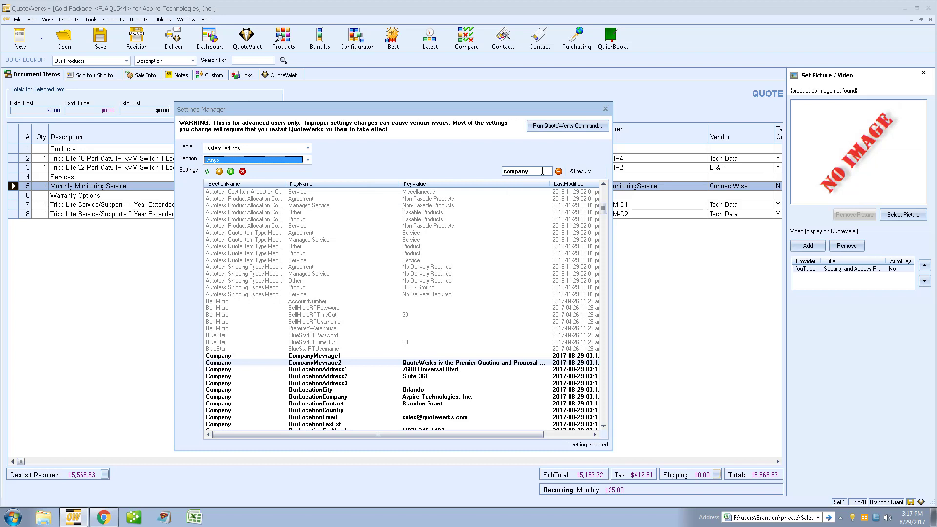
pyautogui.doubleClick(542, 171)
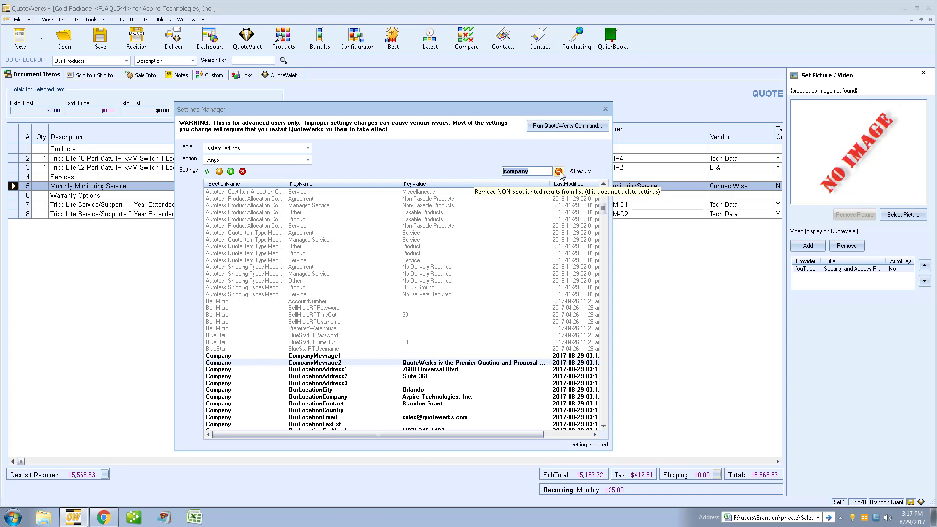
pyautogui.click(559, 171)
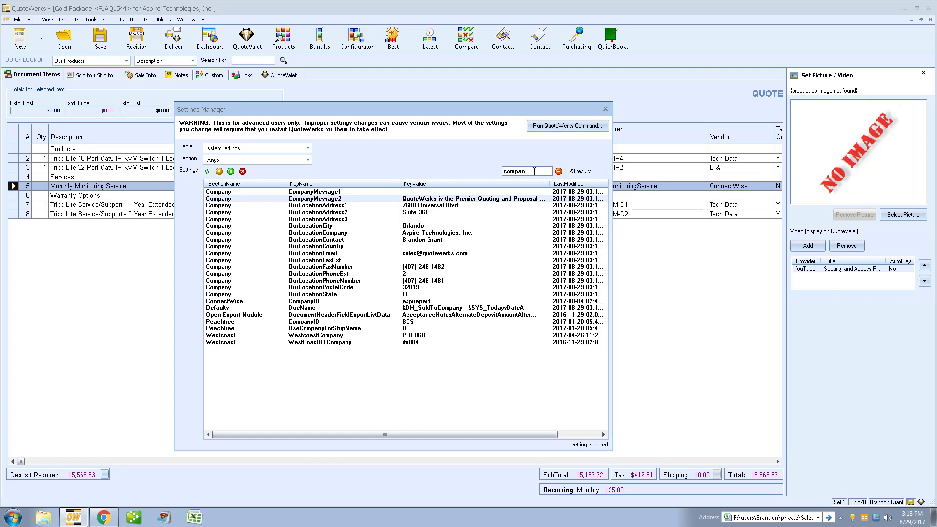
# Step: Delete the 'company' search text and reselect SystemSettings to reload every key
pyautogui.press('BackSpace')
pyautogui.press('BackSpace')
pyautogui.press('BackSpace')
pyautogui.press('BackSpace')
pyautogui.press('BackSpace')
pyautogui.press('BackSpace')
pyautogui.press('BackSpace')
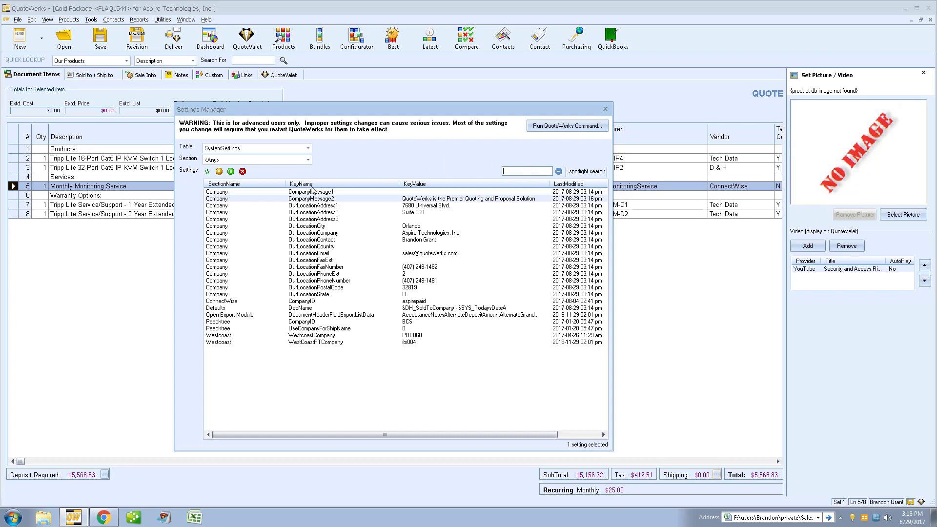
pyautogui.click(308, 148)
pyautogui.click(259, 159)
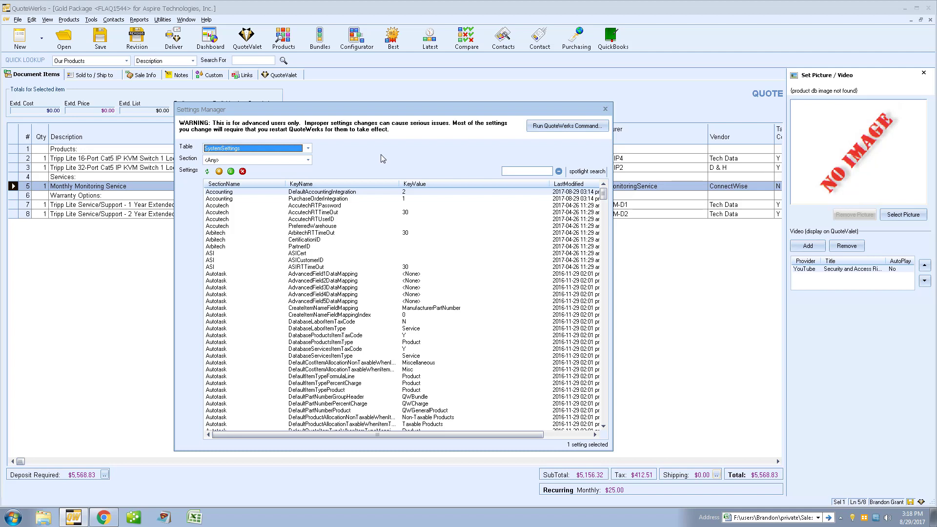
# Step: Close Settings Manager, About and the Picture/Video panel, then show quote FLAQ1544's QuoteValet page
pyautogui.click(604, 109)
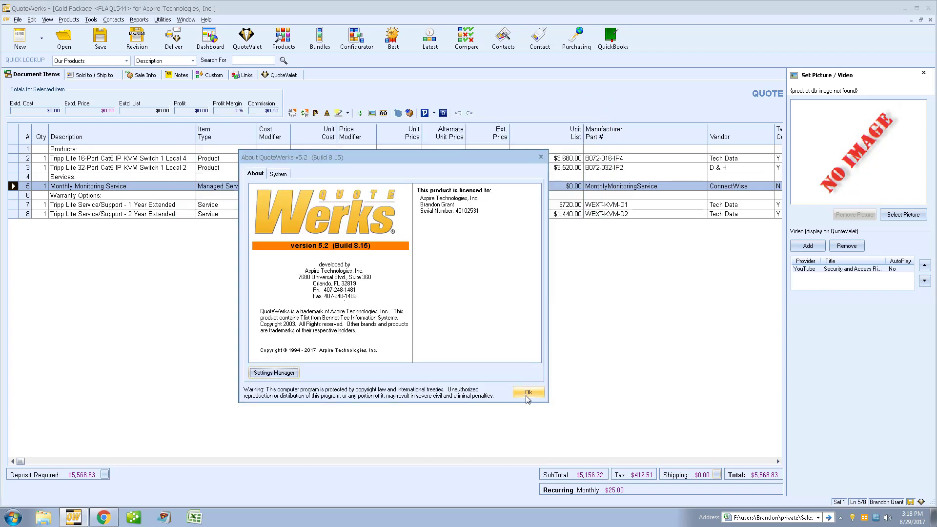
pyautogui.click(528, 391)
pyautogui.click(925, 73)
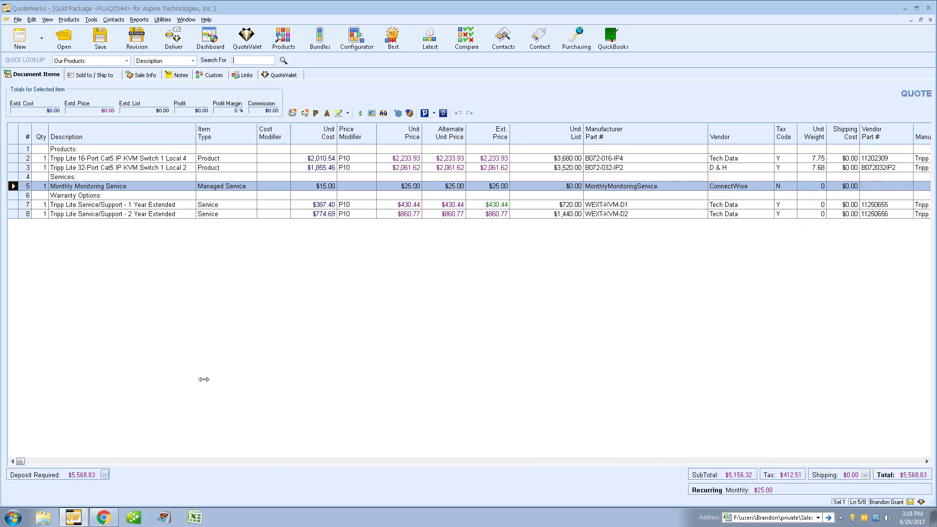
pyautogui.click(103, 518)
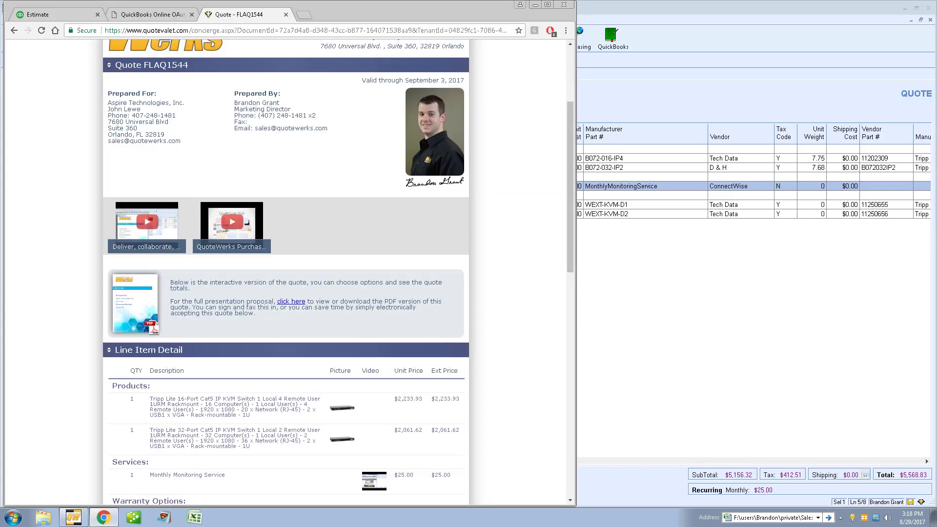
pyautogui.hotkey('alt', 'Tab')
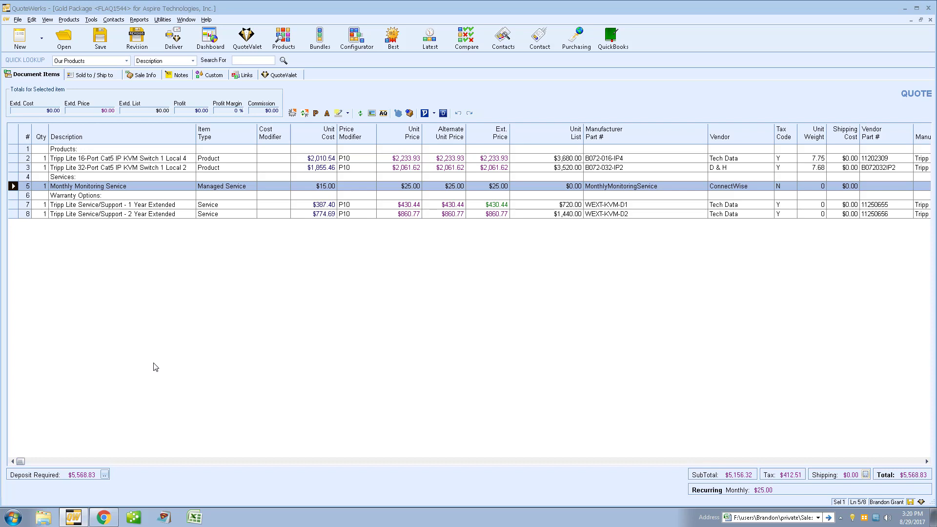
pyautogui.click(105, 518)
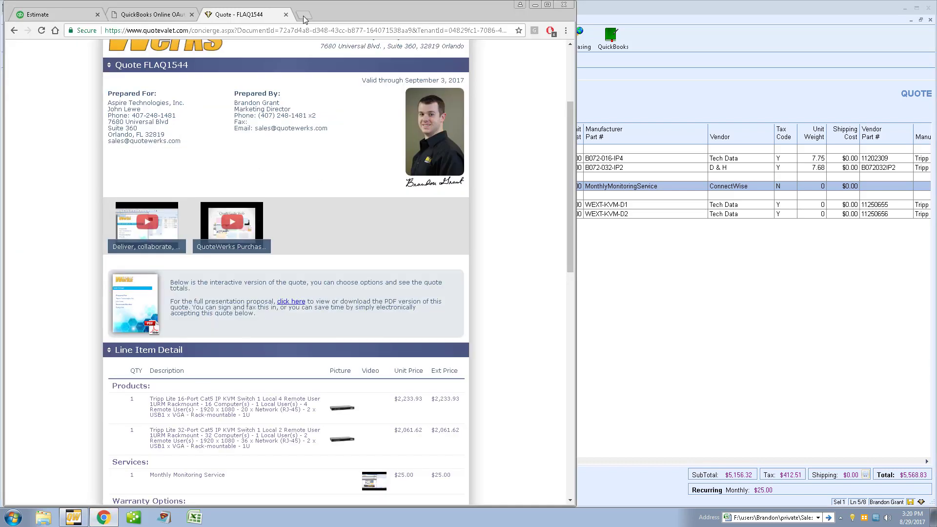
# Step: Load quotevalet.com/Login in a new tab and sign in with tenant account number, user name and password
pyautogui.click(304, 14)
pyautogui.write('quotevalet')
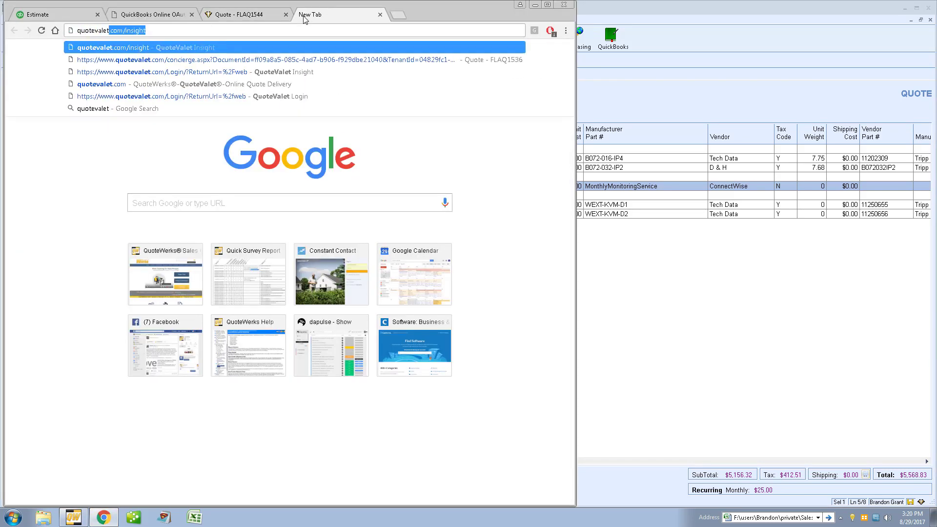
pyautogui.write('.com/Login/?ReturnUrl=%2finsight')
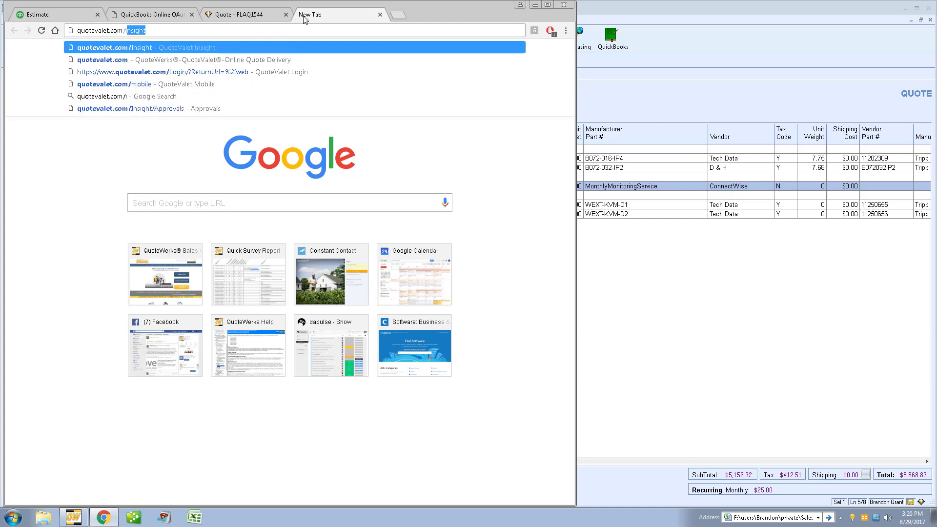
pyautogui.press('Return')
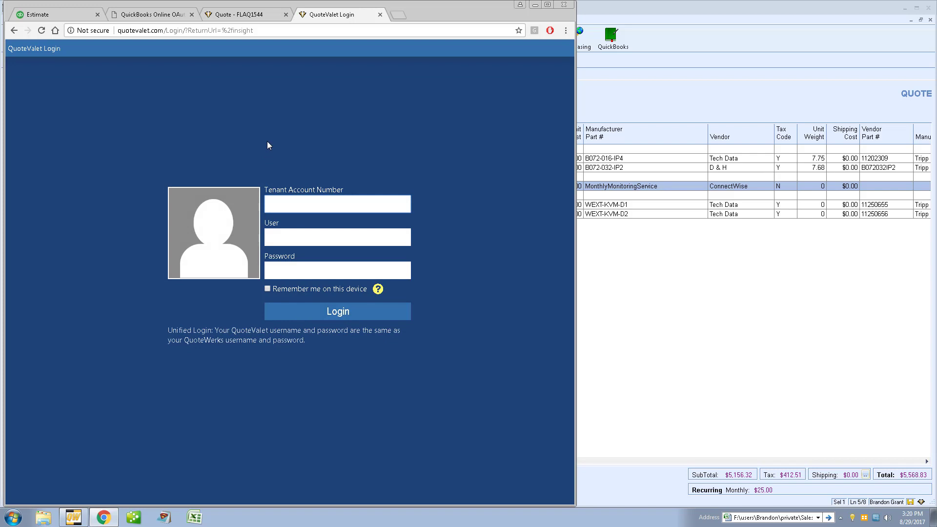
pyautogui.write('aspirebrandon001')
pyautogui.press('Tab')
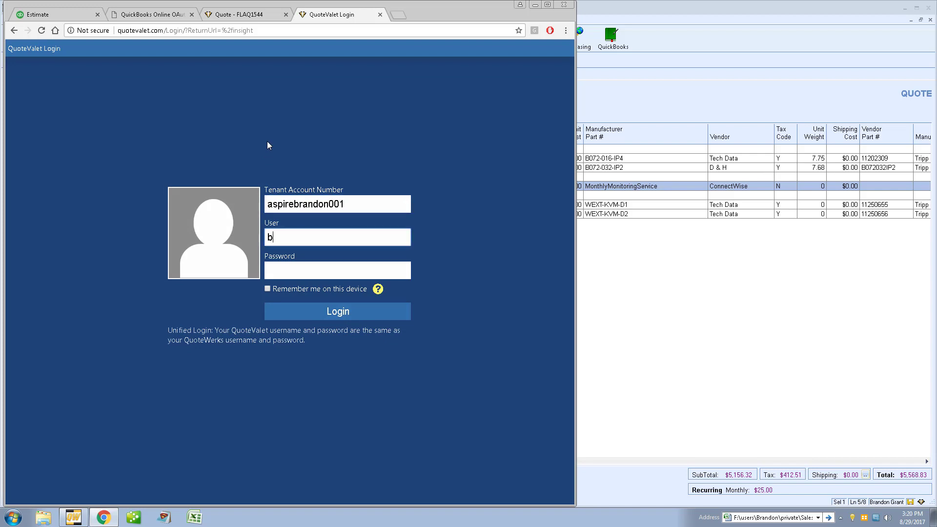
pyautogui.press('Tab')
pyautogui.write('•••••••')
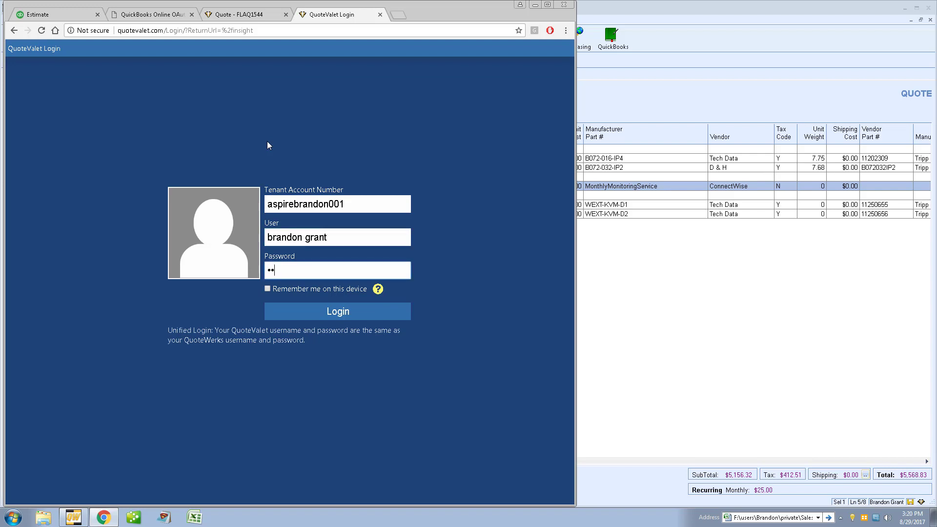
pyautogui.press('Return')
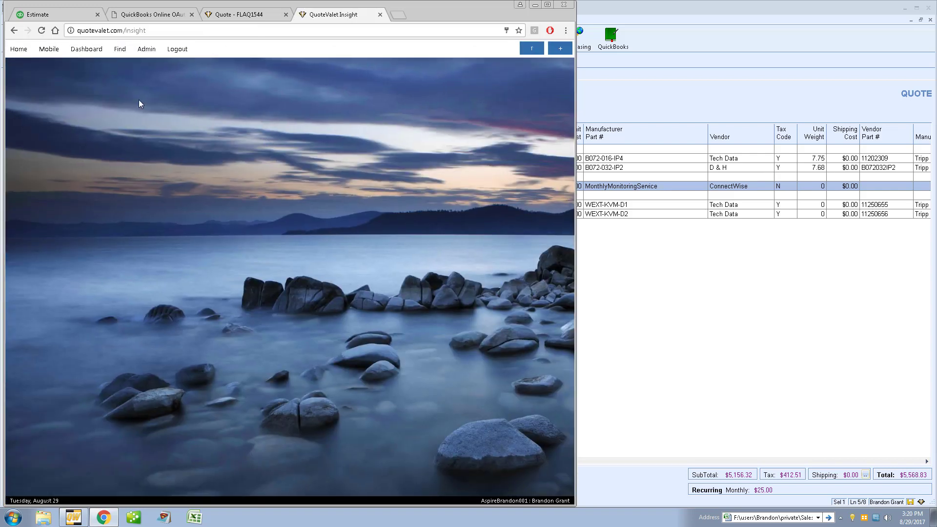
# Step: Open the QuoteValet Approvals list of quotes in the Approval Pending state
pyautogui.click(80, 53)
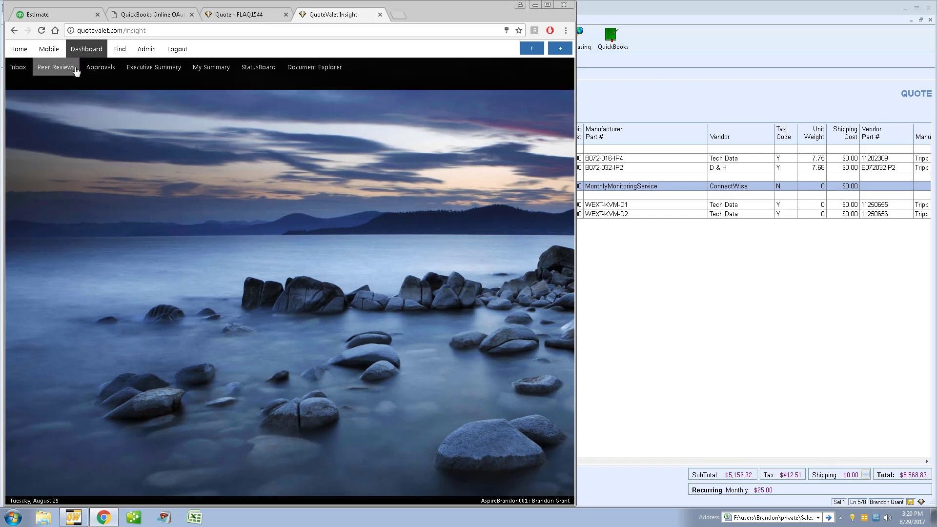
pyautogui.click(109, 68)
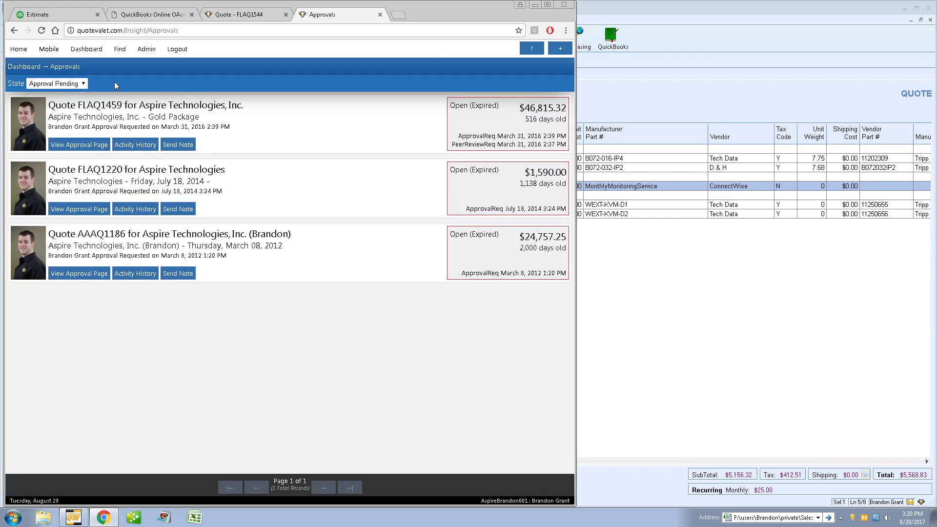
pyautogui.click(84, 84)
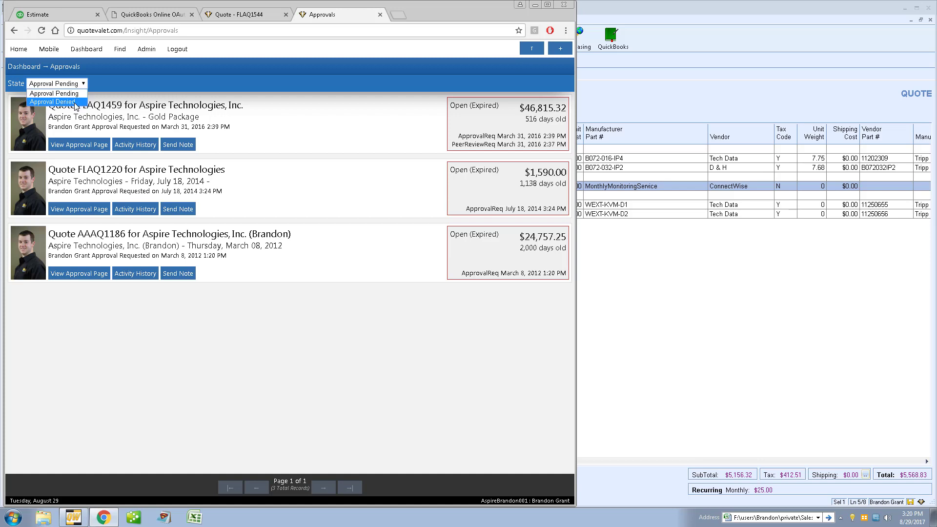
pyautogui.click(104, 84)
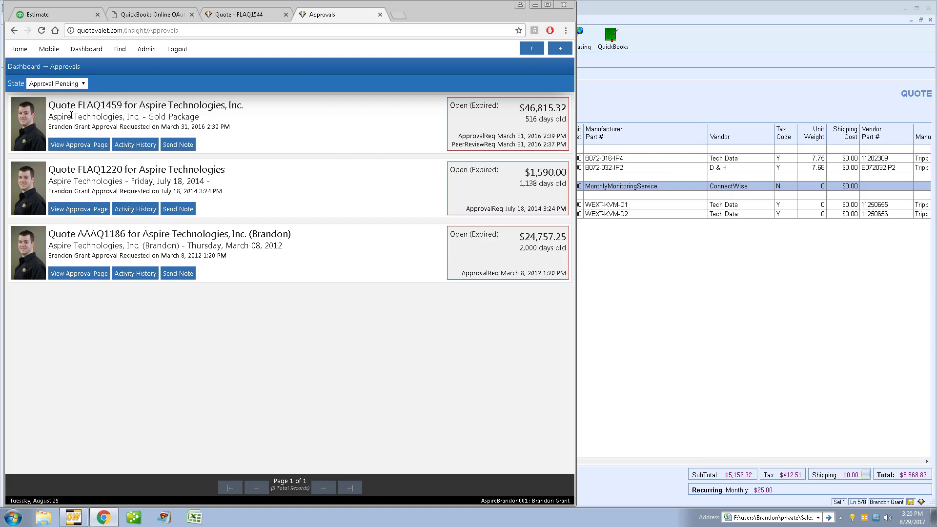
pyautogui.moveTo(92, 127); pyautogui.dragTo(148, 127)
pyautogui.click(121, 127)
# Step: Switch the approval state filter to Approval Denied, back to Approval Pending, then return to QuoteWerks
pyautogui.click(84, 86)
pyautogui.click(75, 101)
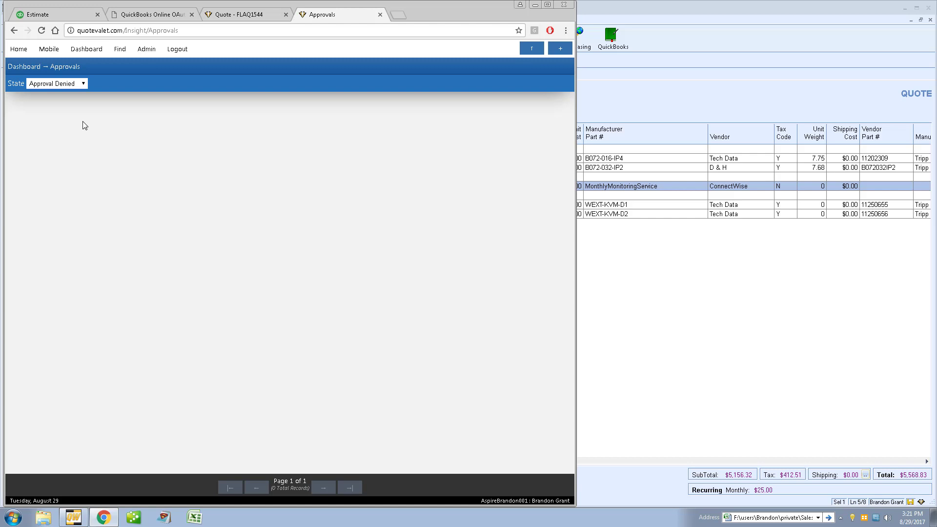
pyautogui.click(83, 83)
pyautogui.click(86, 100)
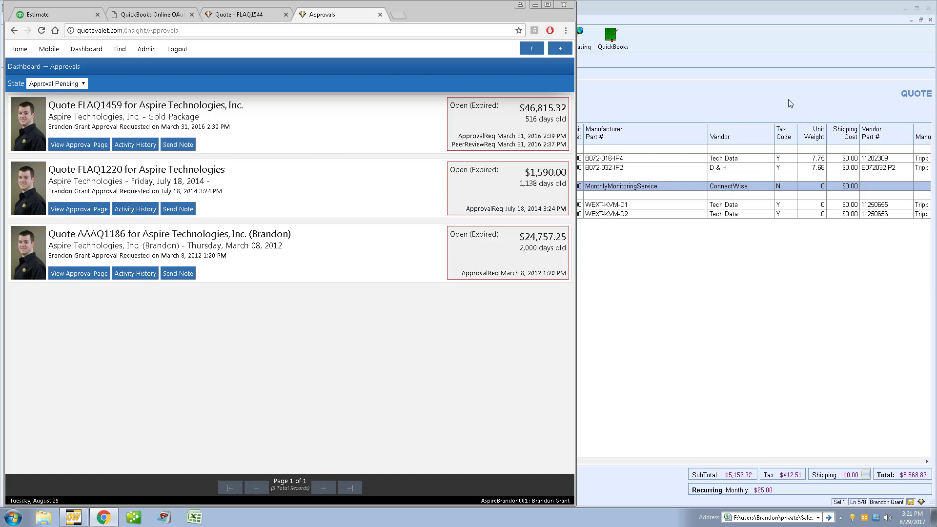
pyautogui.click(626, 107)
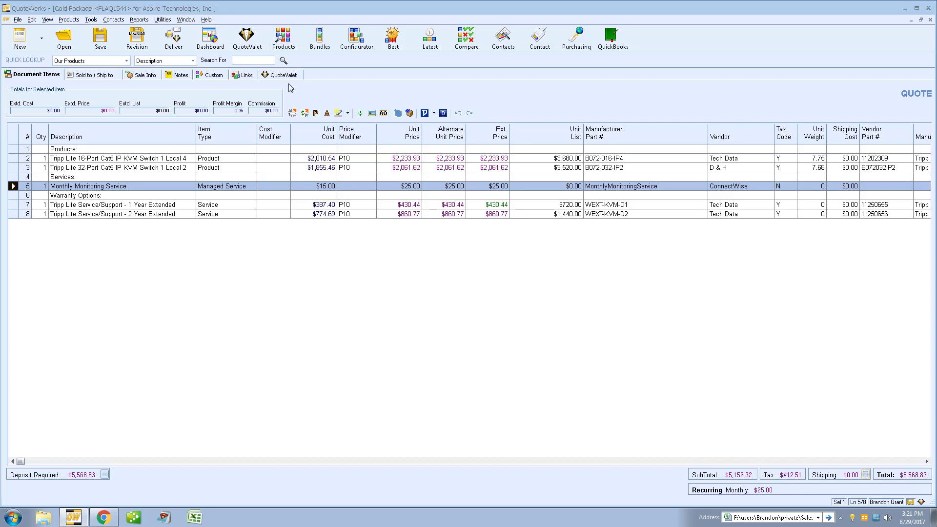
pyautogui.click(284, 38)
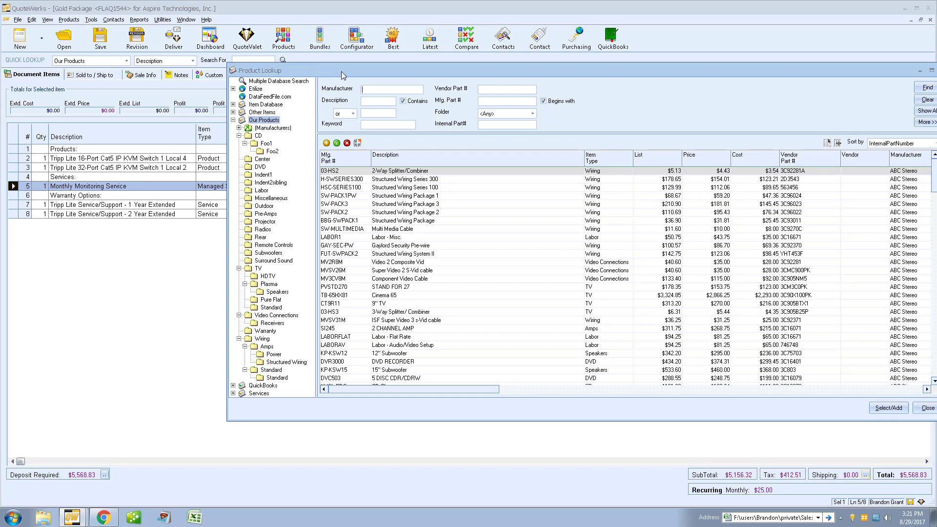
pyautogui.moveTo(340, 76); pyautogui.dragTo(221, 66)
pyautogui.click(113, 110)
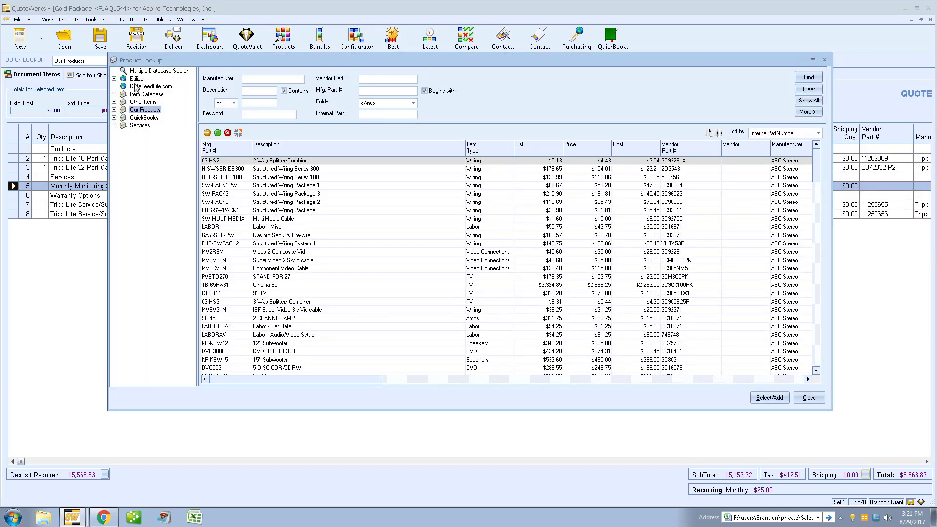
pyautogui.click(136, 78)
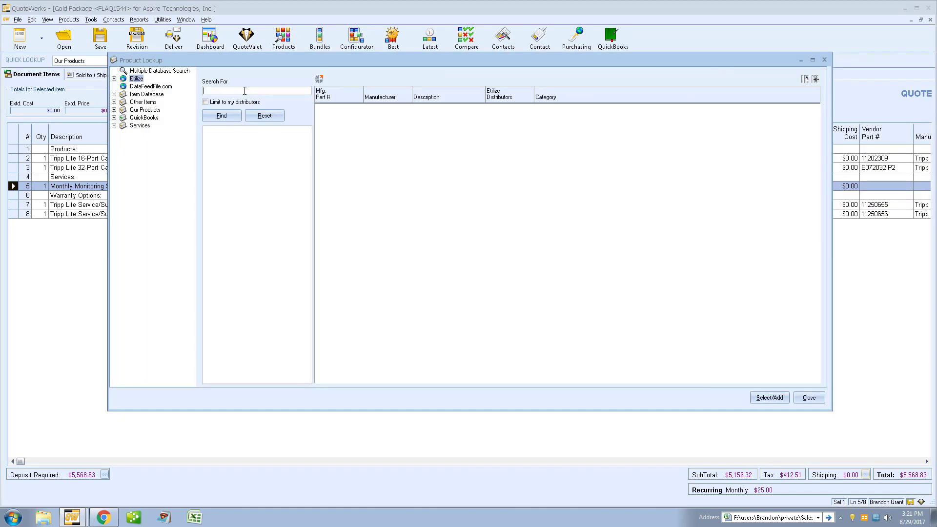
pyautogui.click(245, 91)
pyautogui.write('tripp lite switch')
pyautogui.press('Return')
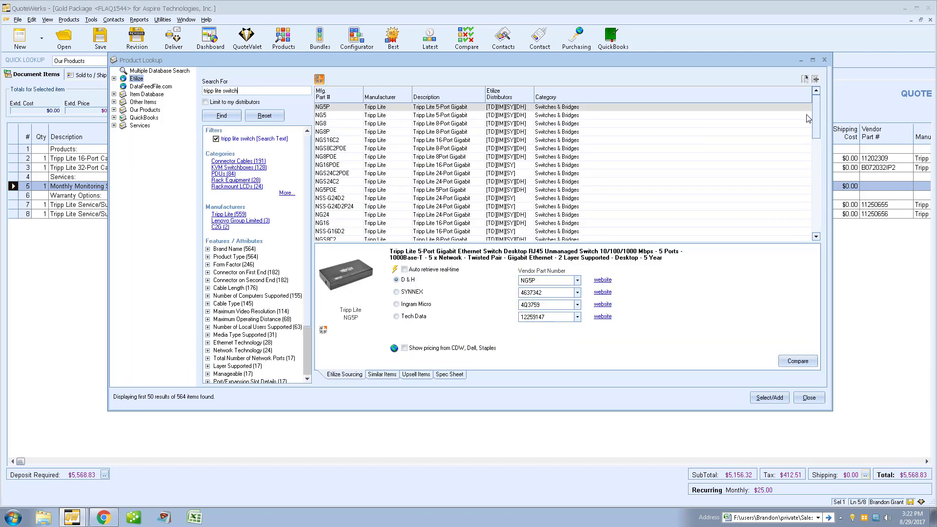
pyautogui.moveTo(816, 106); pyautogui.dragTo(816, 146)
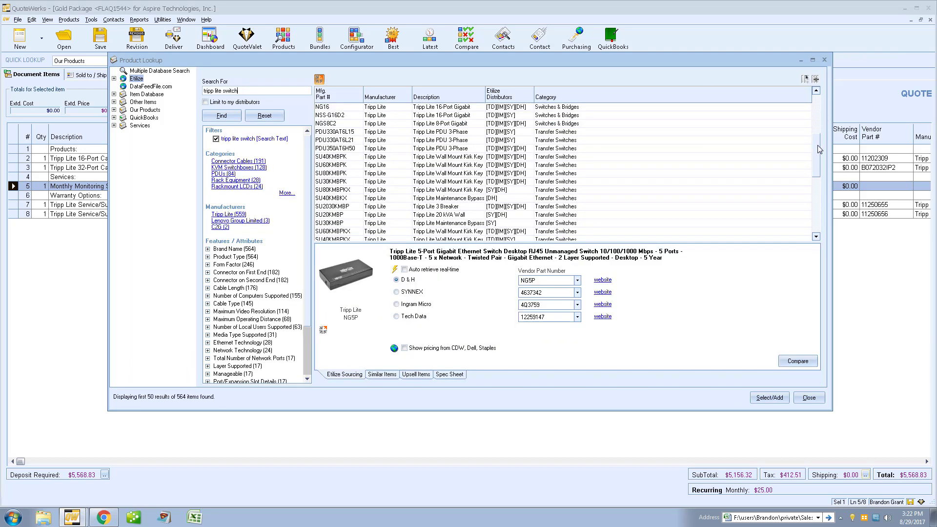
pyautogui.click(448, 224)
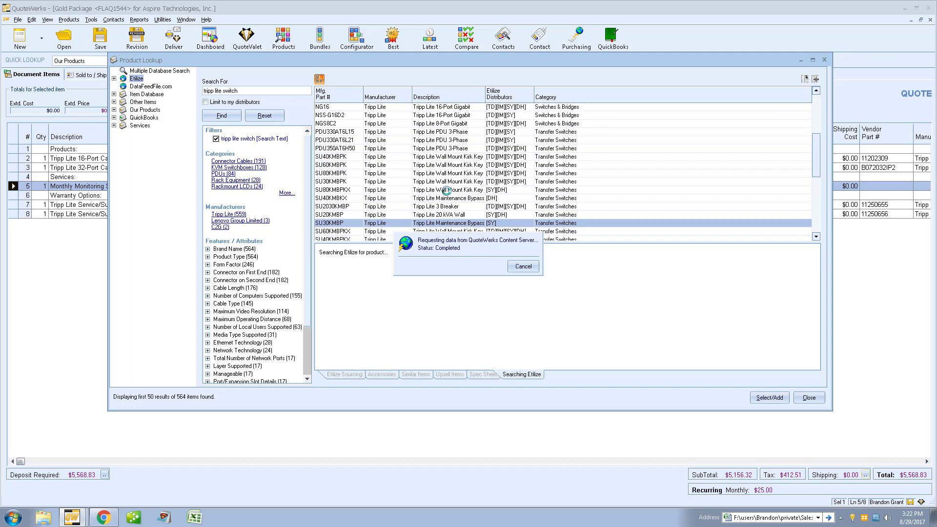
pyautogui.click(396, 270)
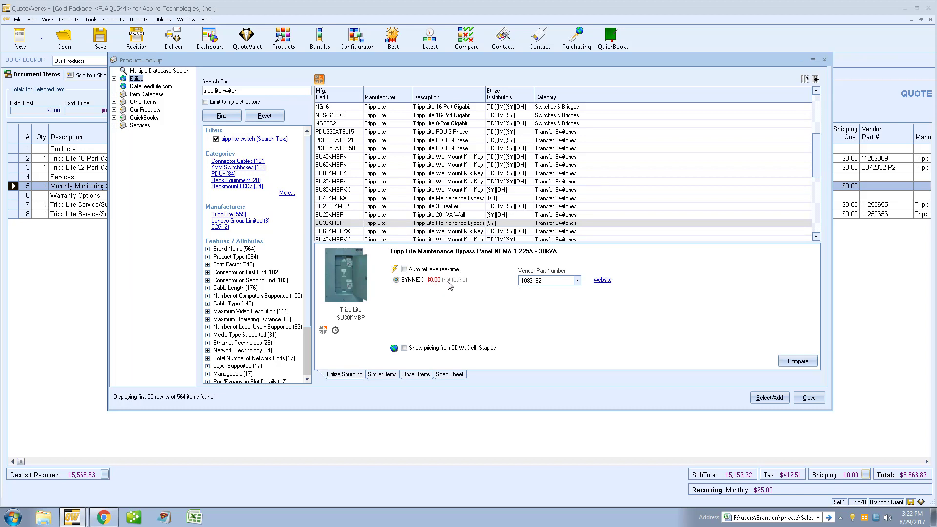
pyautogui.moveTo(449, 285)
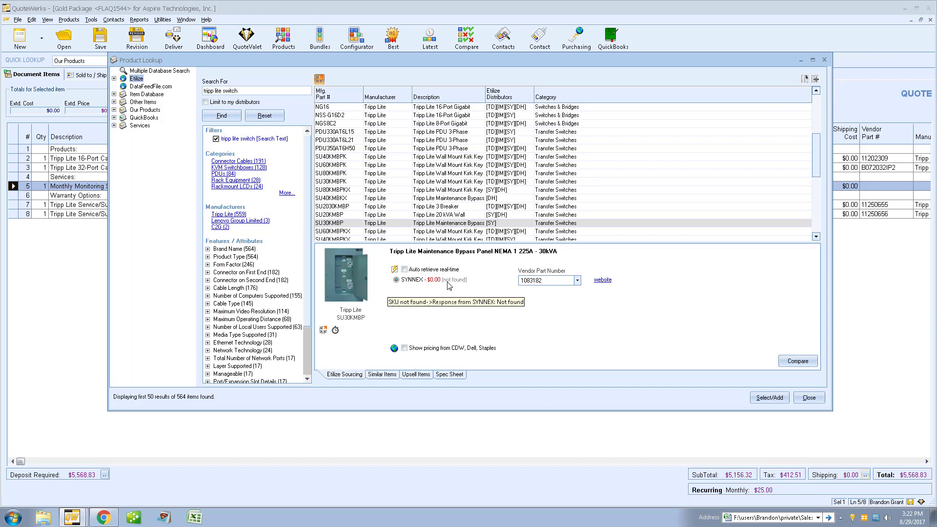
pyautogui.rightClick(462, 224)
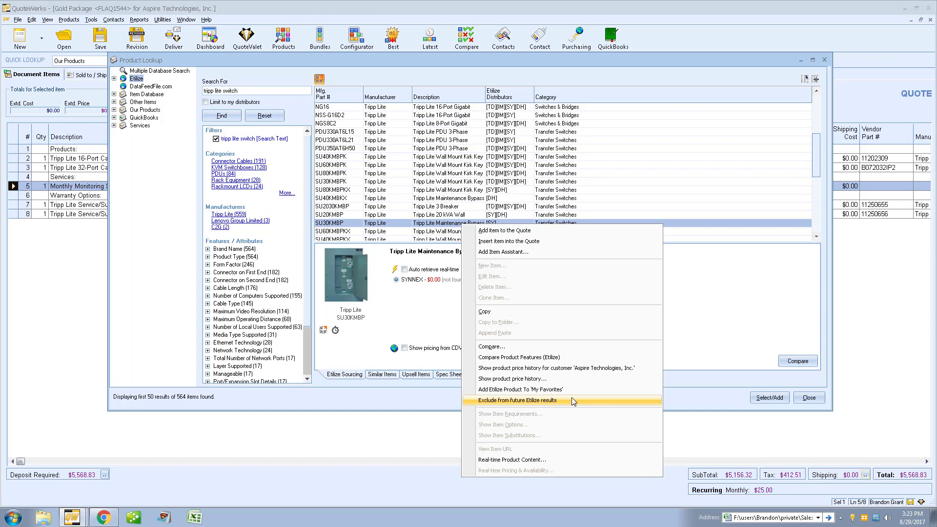
pyautogui.click(702, 376)
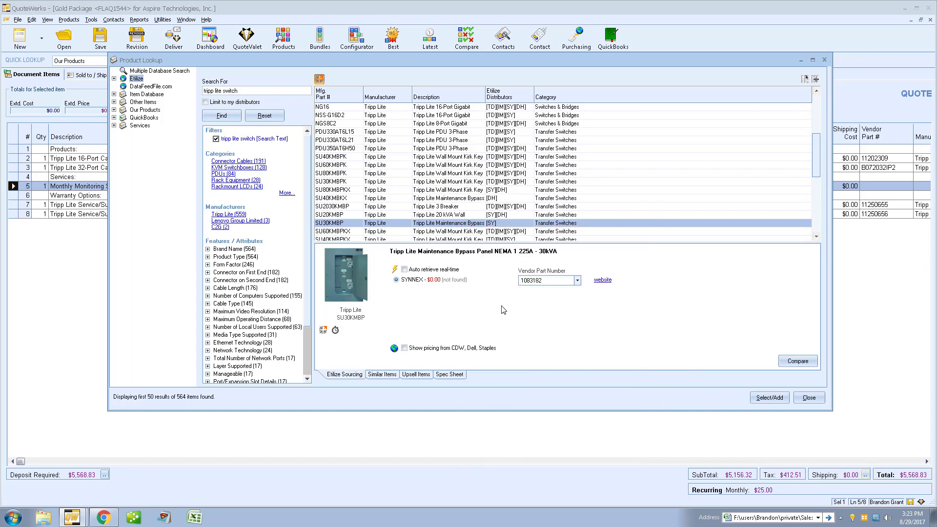
pyautogui.click(810, 397)
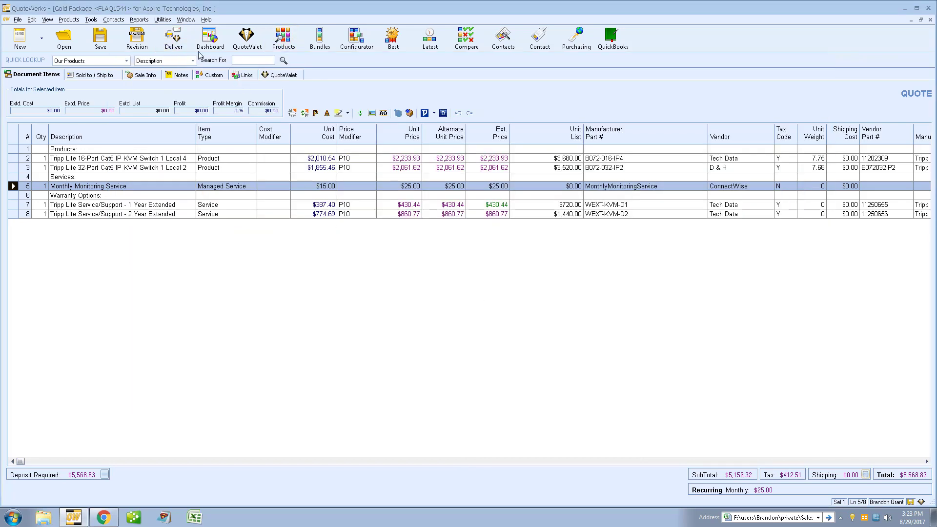
pyautogui.click(173, 37)
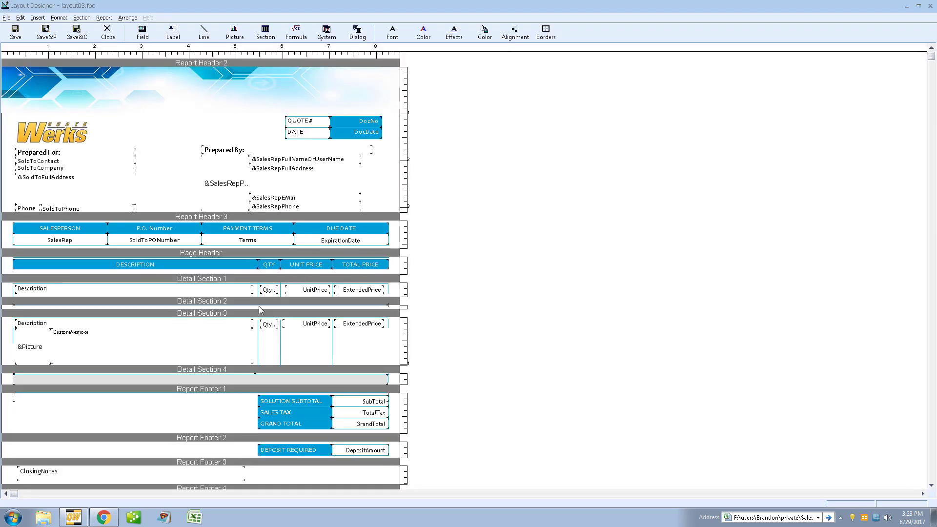
pyautogui.rightClick(159, 288)
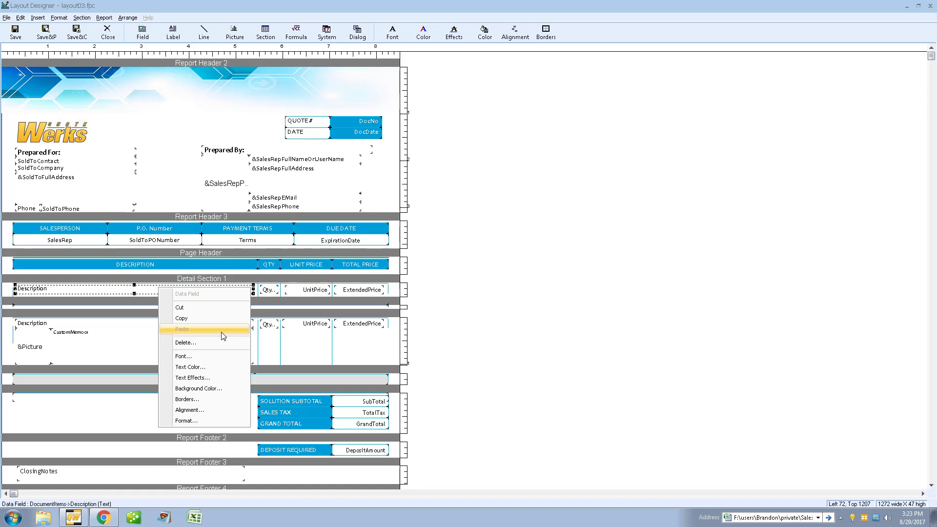
pyautogui.click(220, 367)
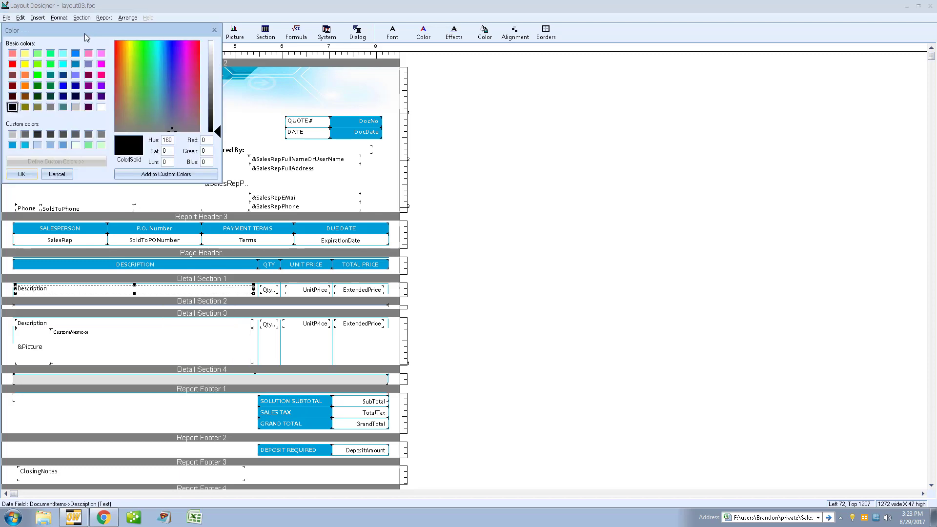
pyautogui.moveTo(81, 31); pyautogui.dragTo(520, 89)
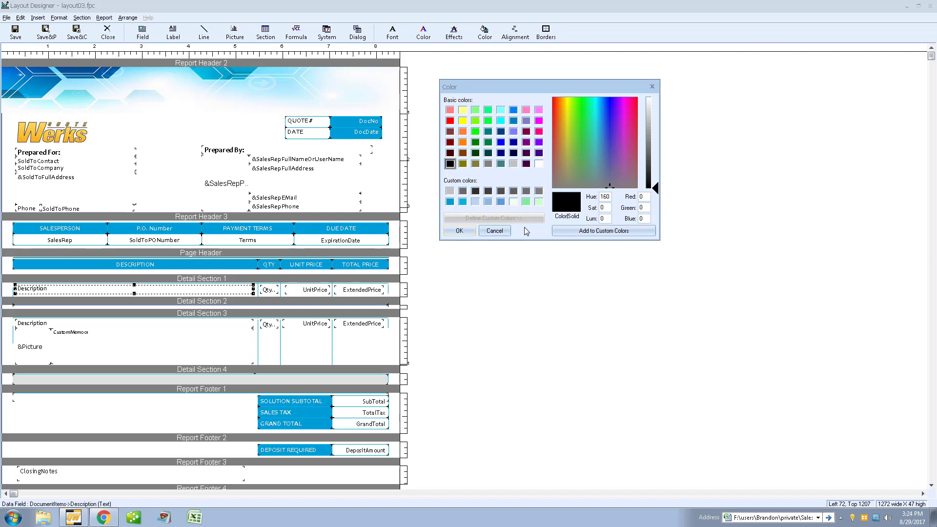
pyautogui.click(494, 231)
pyautogui.click(108, 32)
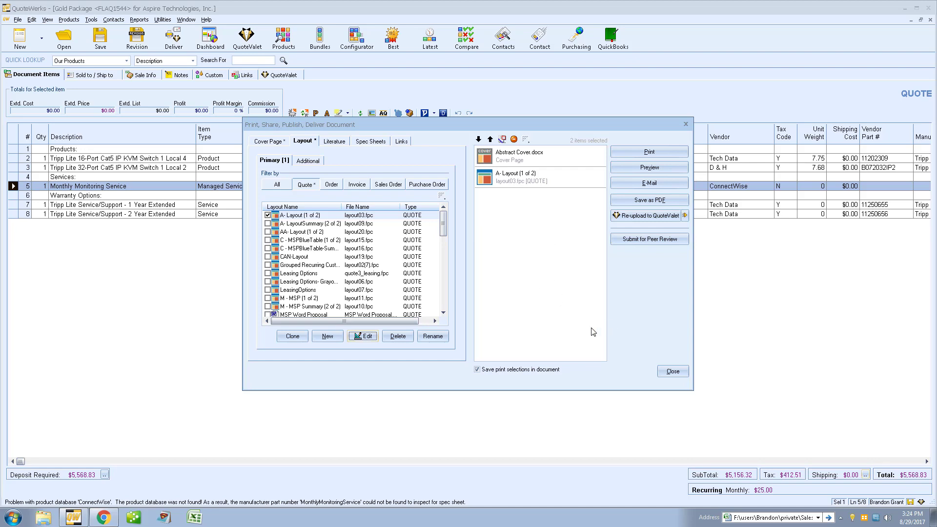
pyautogui.click(672, 371)
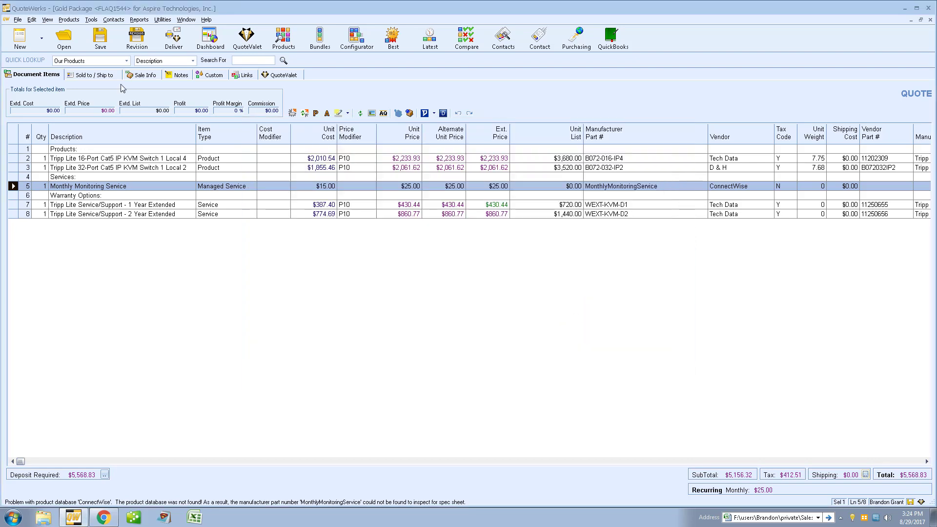
# Step: Inspect the GreatAmerica leasing settings under Other Realtime vendors, then cancel the setup and close Options
pyautogui.click(92, 20)
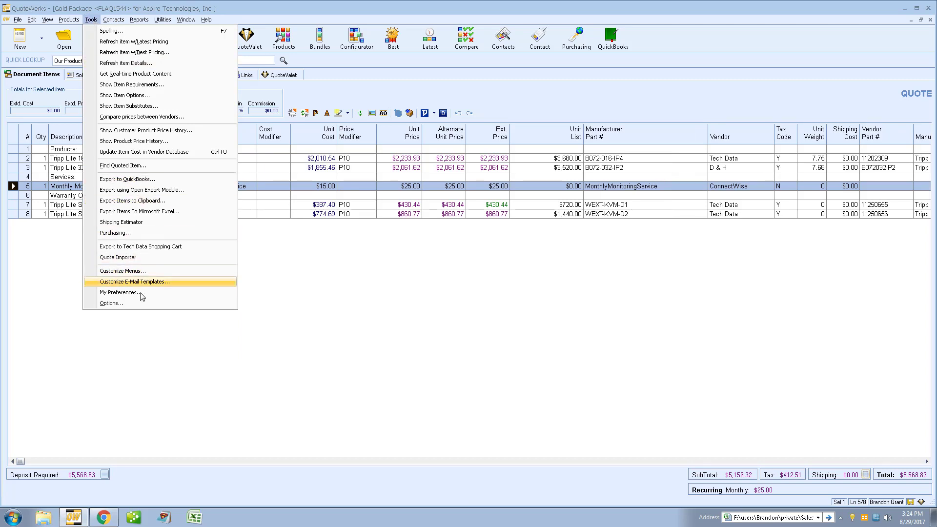
pyautogui.click(128, 304)
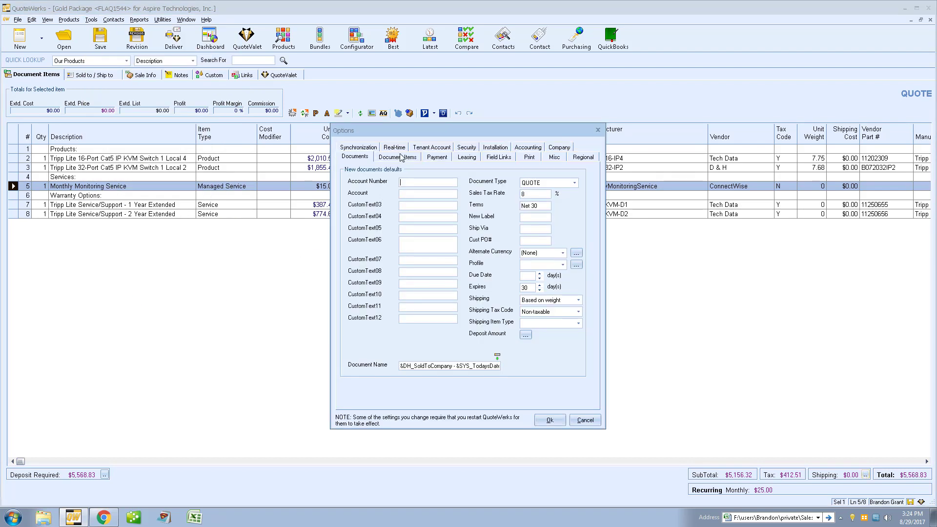
pyautogui.click(395, 148)
pyautogui.click(537, 200)
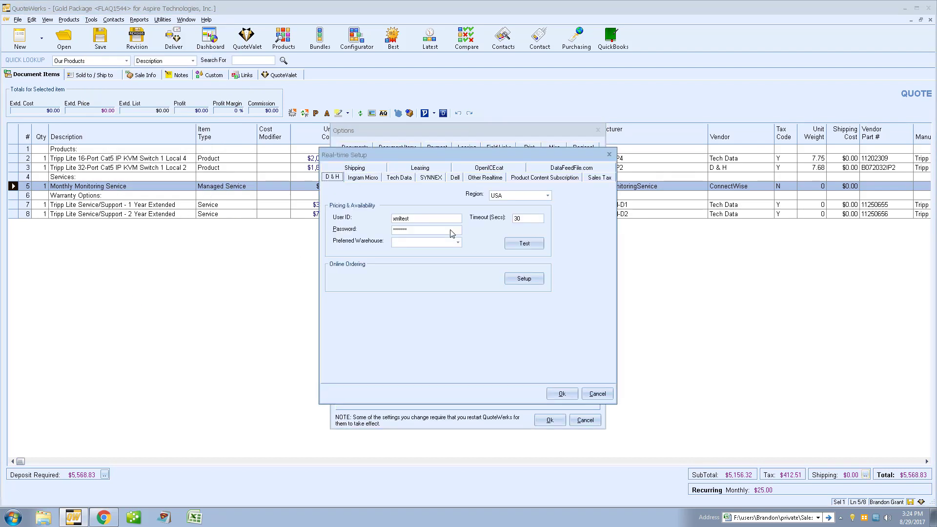
pyautogui.click(485, 181)
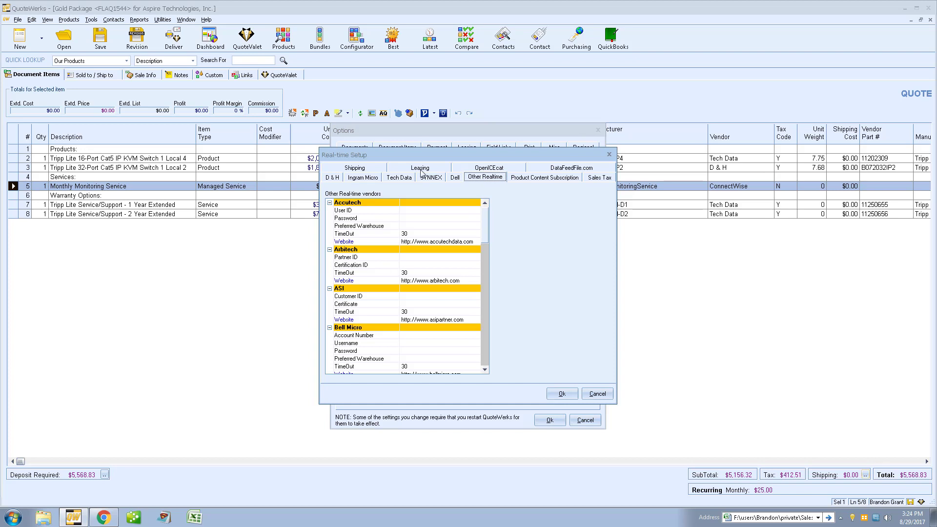
pyautogui.click(420, 167)
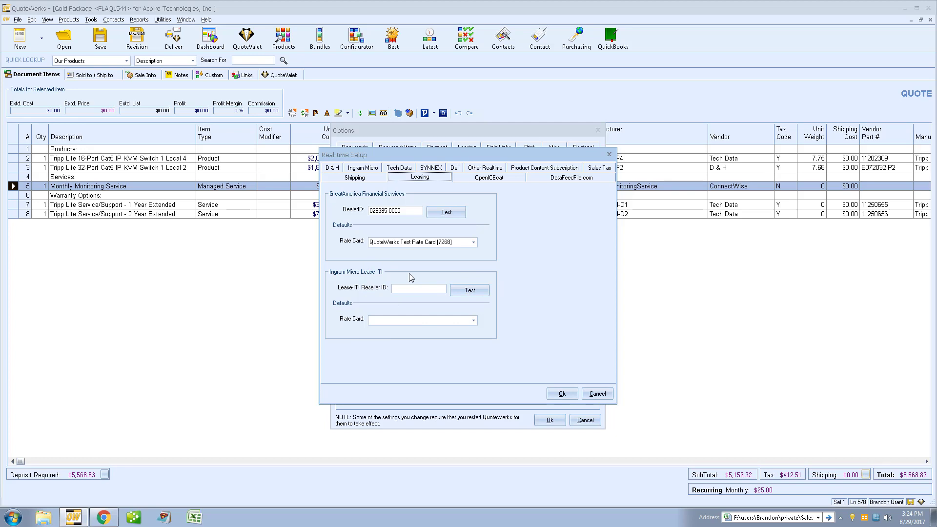
pyautogui.click(597, 393)
pyautogui.click(549, 420)
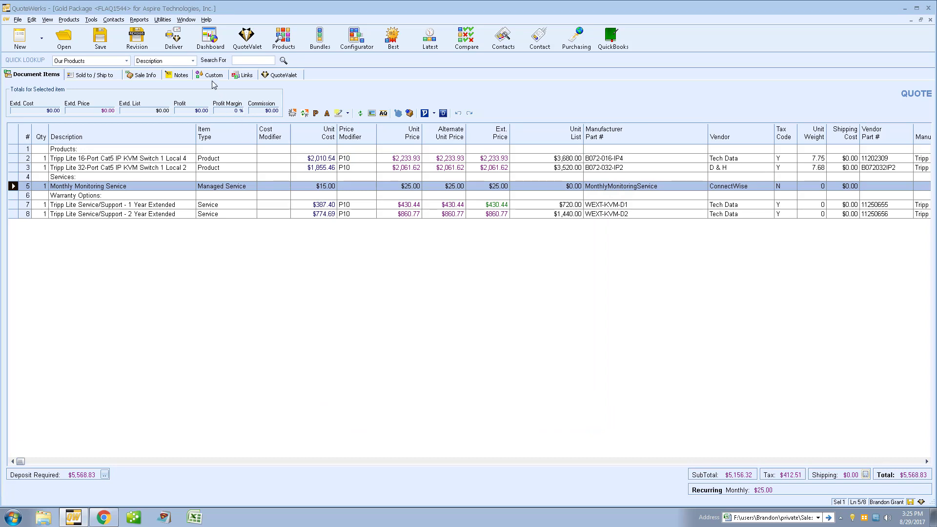
pyautogui.click(145, 76)
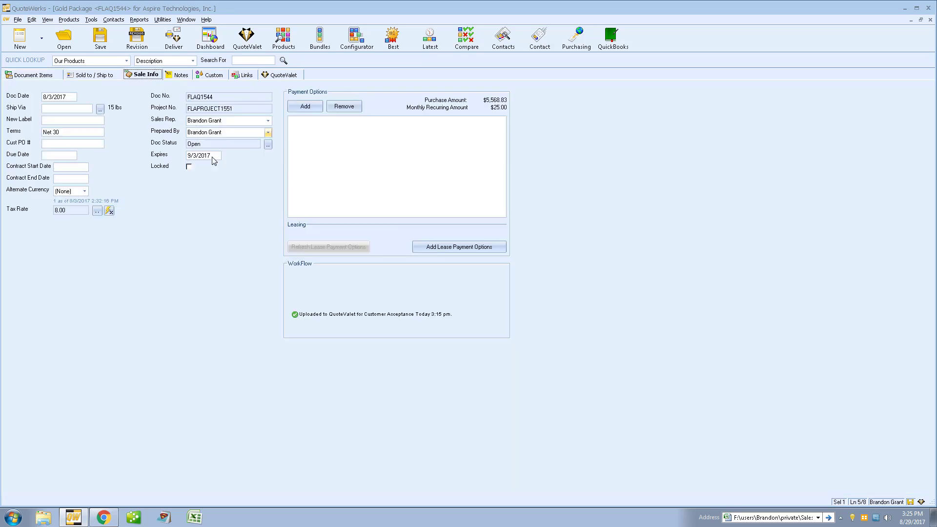
pyautogui.click(494, 248)
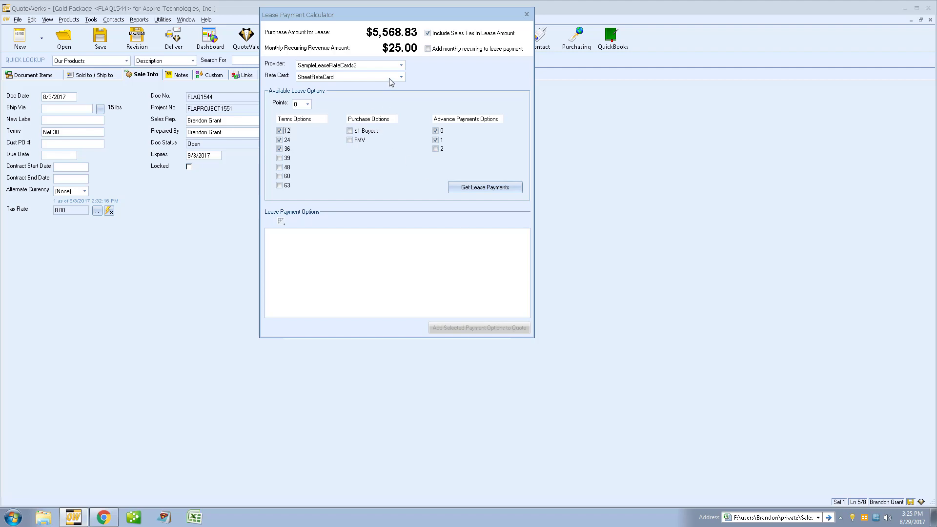
pyautogui.click(349, 130)
pyautogui.click(435, 140)
pyautogui.click(476, 188)
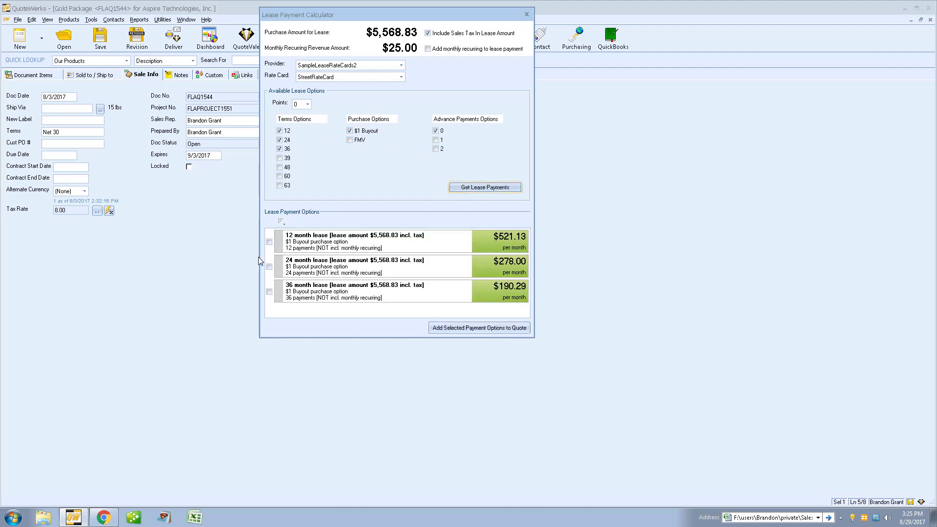
pyautogui.click(269, 242)
pyautogui.click(269, 267)
pyautogui.click(269, 291)
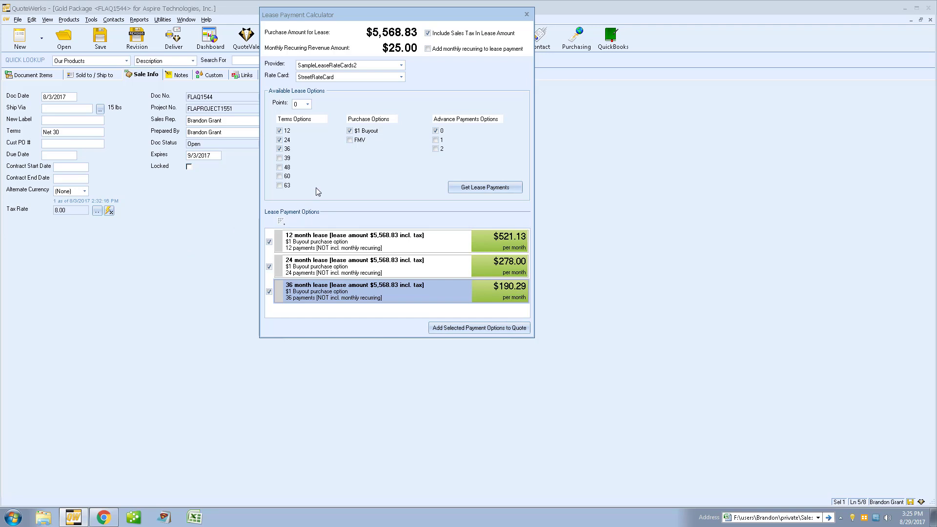
pyautogui.click(526, 14)
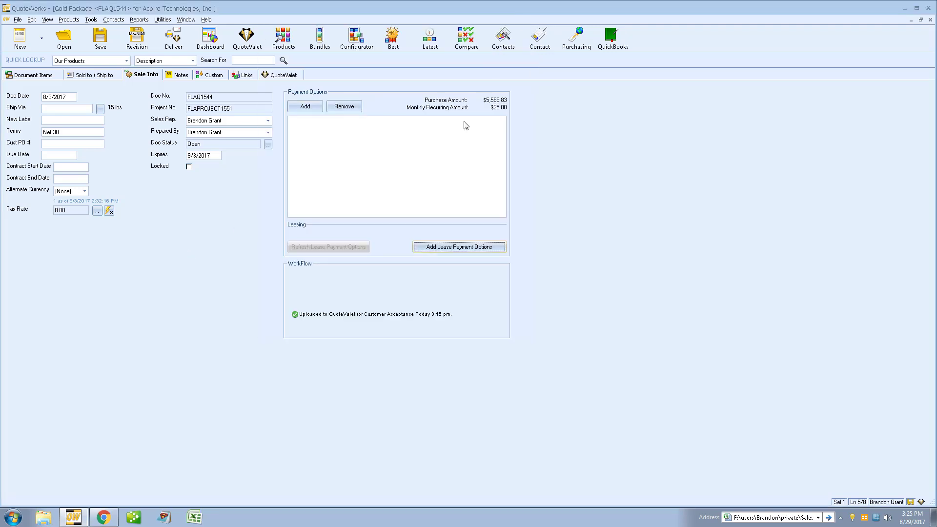
pyautogui.click(32, 74)
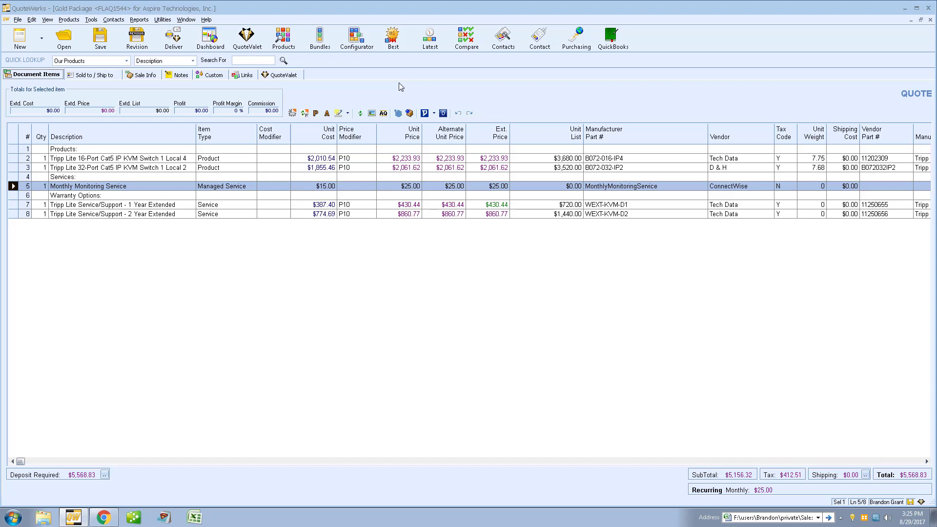
# Step: Close the Gold Package quote to enter Purchasing, saving without re-uploading to QuoteValet
pyautogui.click(575, 42)
pyautogui.click(459, 292)
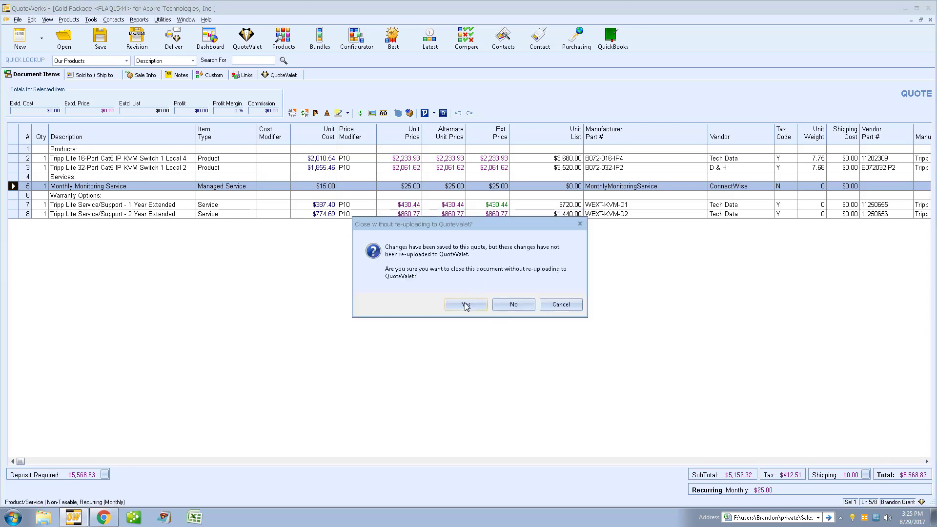
pyautogui.click(466, 306)
pyautogui.click(540, 298)
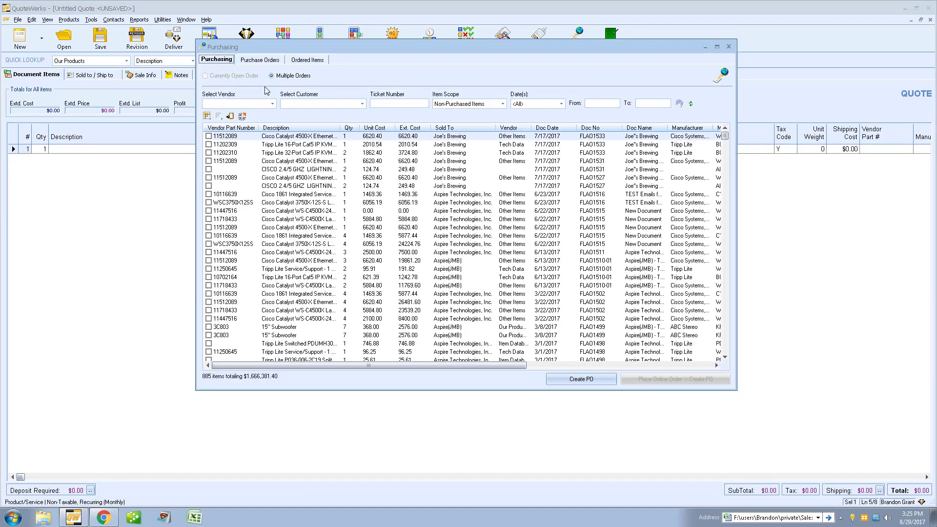
# Step: Preview the PO 17-1115 e-mail to Ingram Micro, then close it unsent and exit Purchasing
pyautogui.click(260, 59)
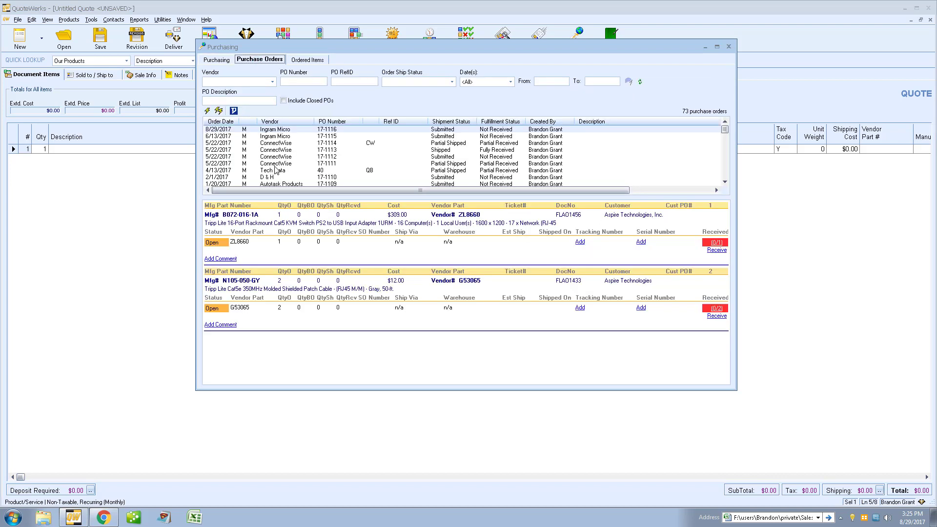
pyautogui.rightClick(281, 138)
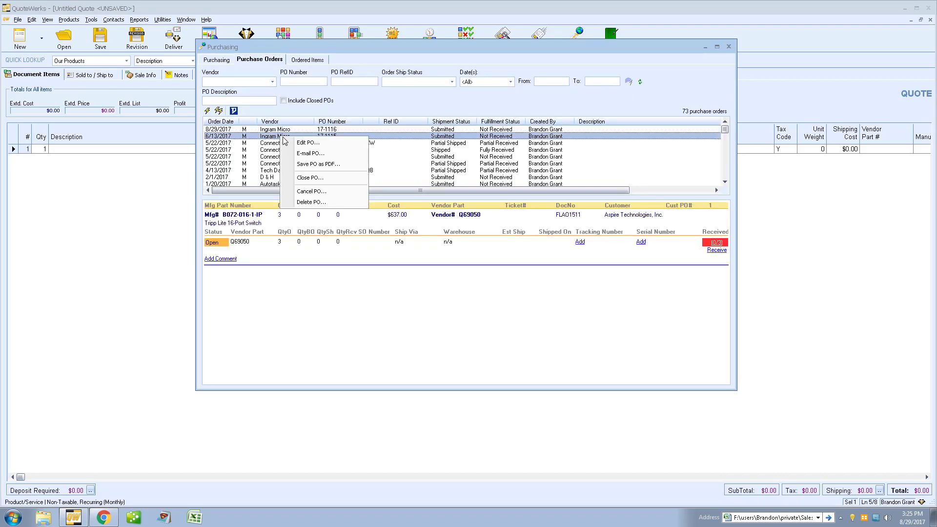
pyautogui.click(316, 154)
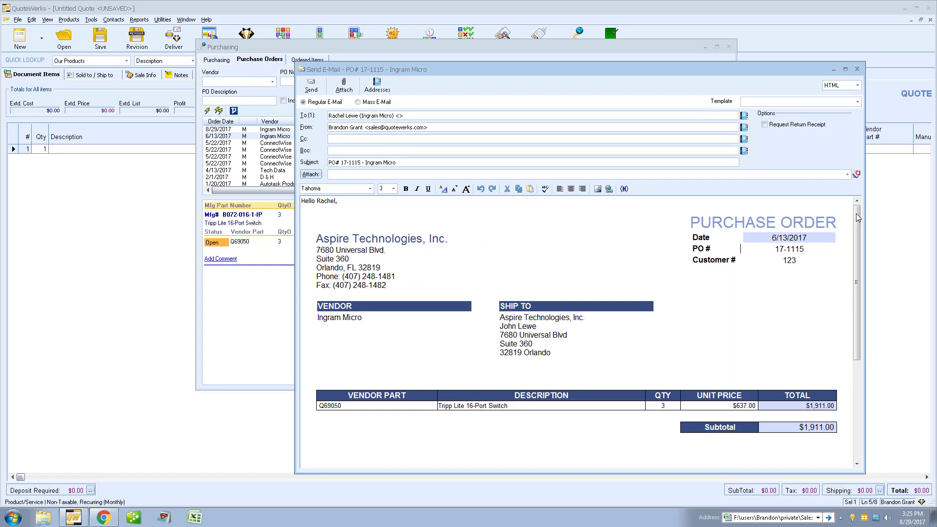
pyautogui.moveTo(855, 215)
pyautogui.mouseDown()
pyautogui.moveTo(862, 265)
pyautogui.moveTo(860, 200)
pyautogui.mouseUp()
pyautogui.click(857, 70)
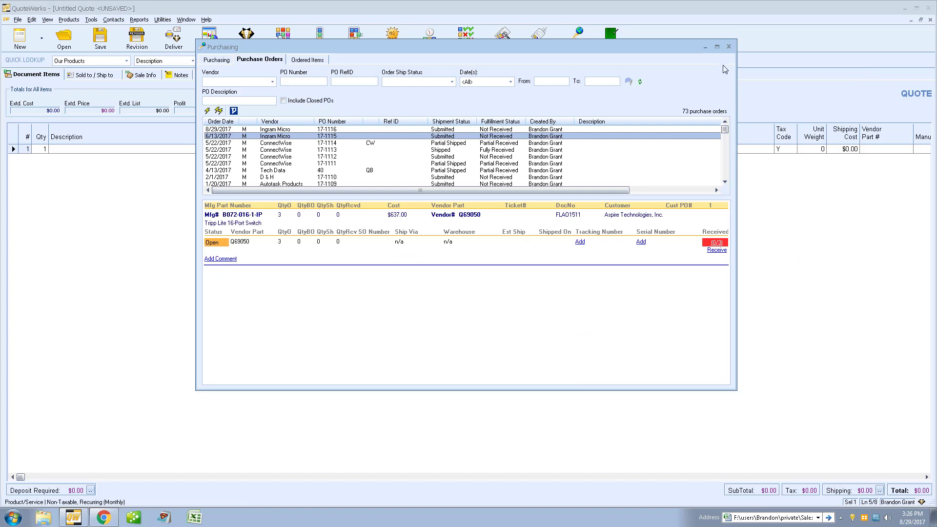
pyautogui.click(729, 47)
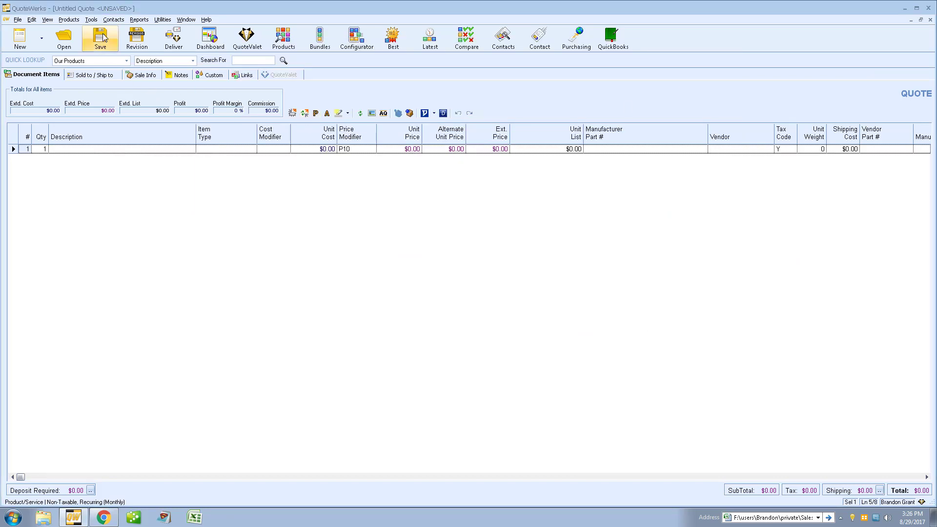
pyautogui.click(92, 20)
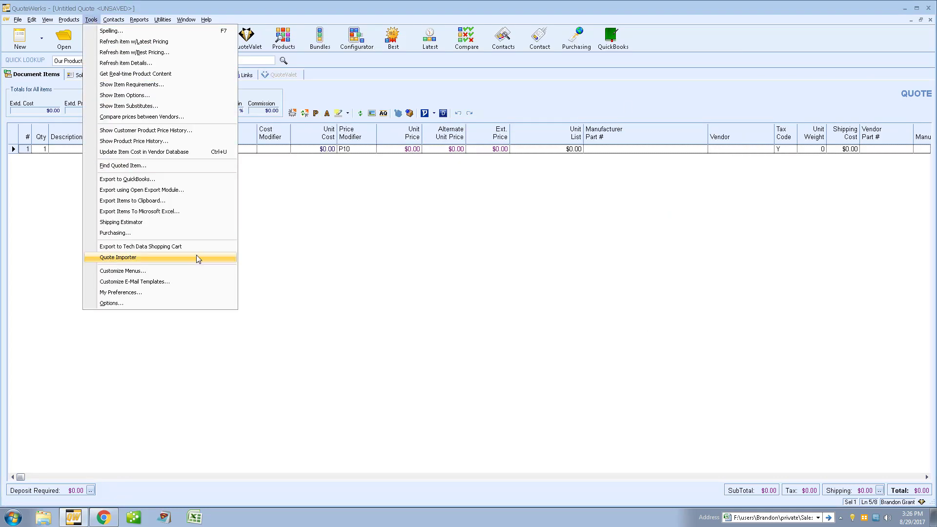
pyautogui.click(207, 282)
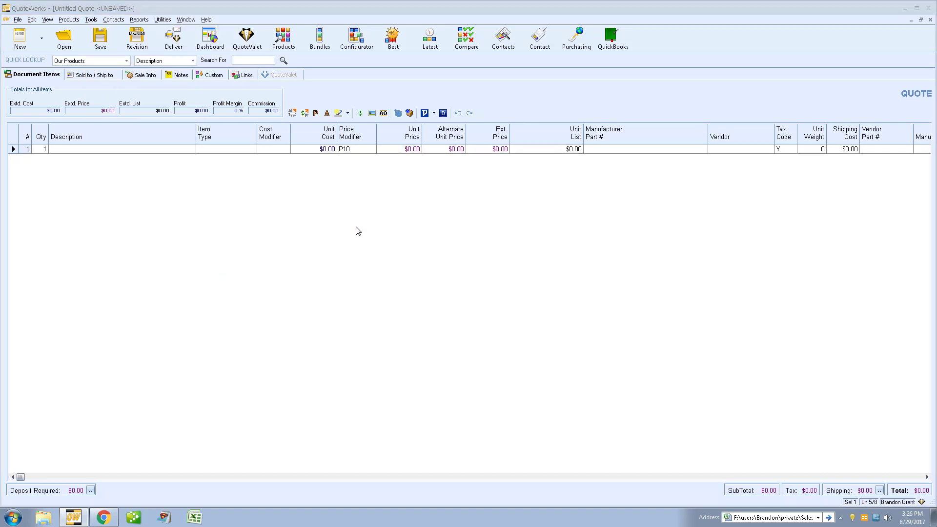
pyautogui.click(269, 73)
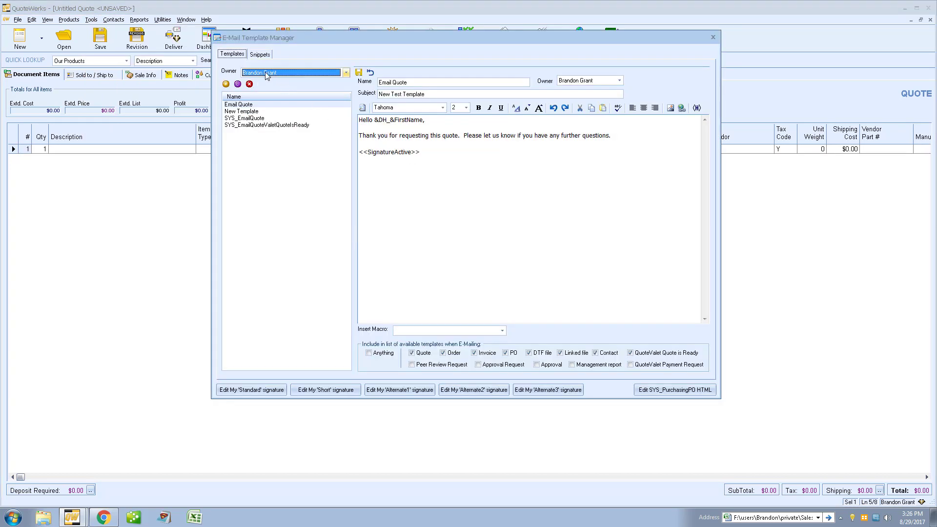
pyautogui.scroll(1, 265, 84)
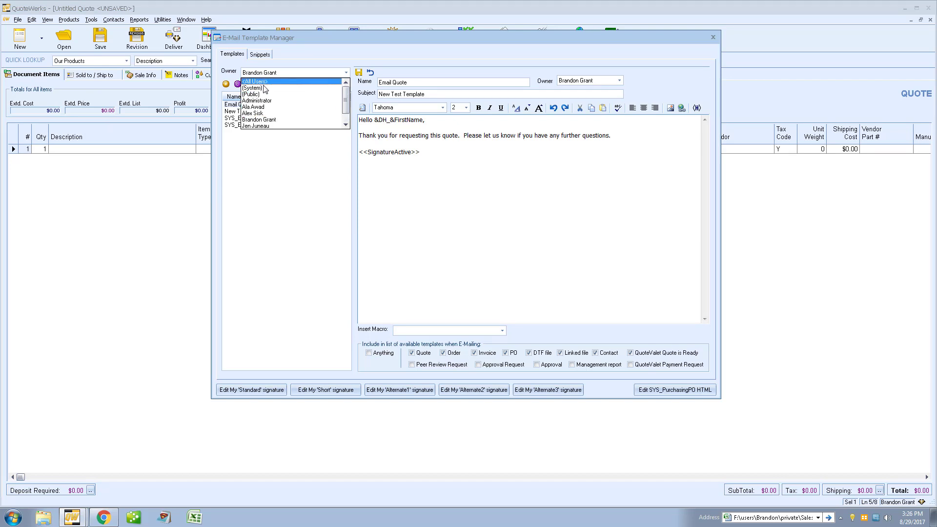
pyautogui.click(264, 89)
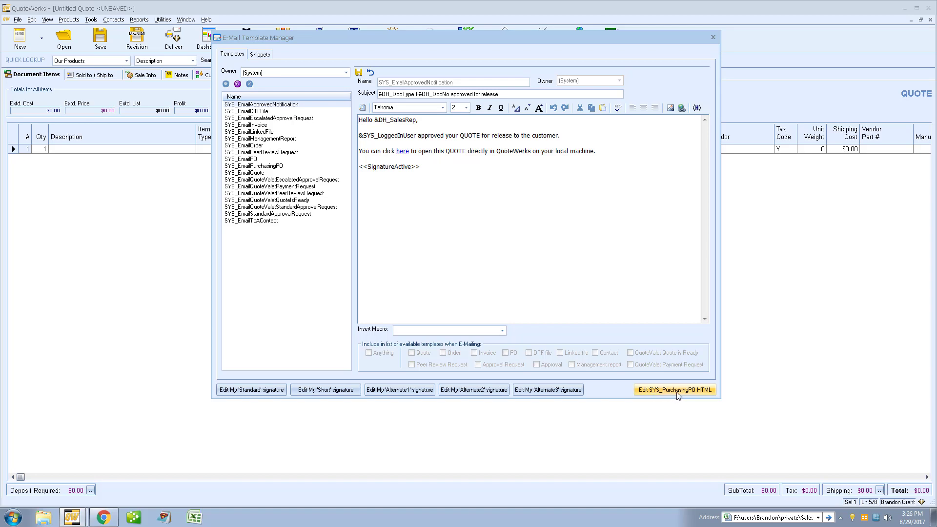
pyautogui.click(669, 391)
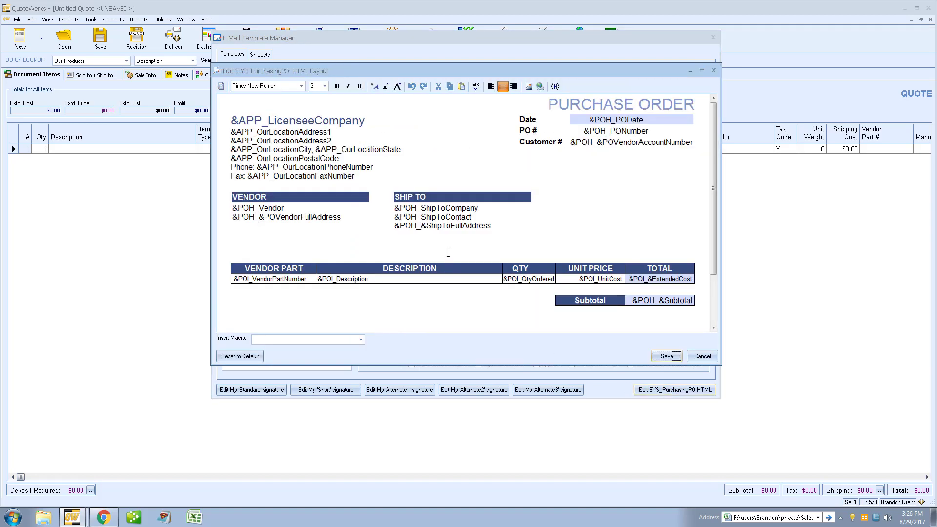
pyautogui.click(323, 133)
pyautogui.moveTo(234, 132); pyautogui.dragTo(353, 170)
pyautogui.click(342, 150)
pyautogui.moveTo(713, 117)
pyautogui.mouseDown()
pyautogui.moveTo(714, 186)
pyautogui.moveTo(713, 117)
pyautogui.mouseUp()
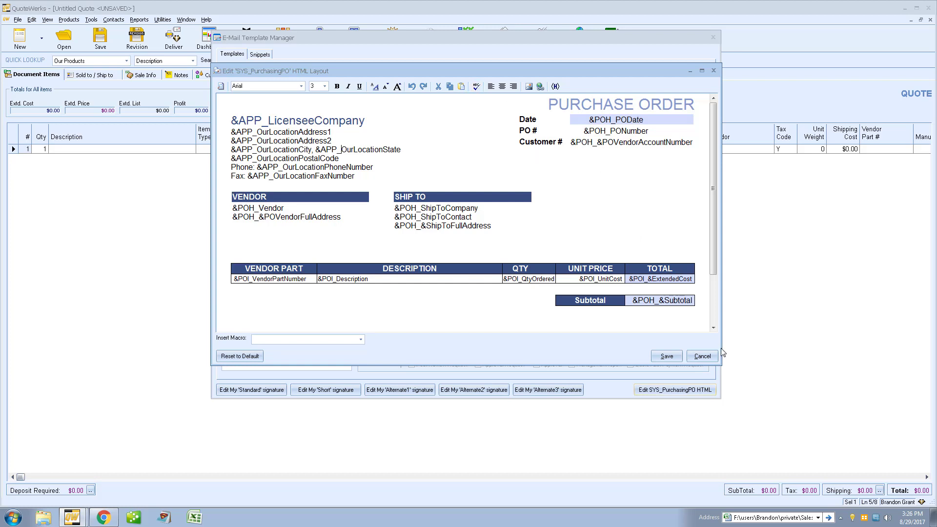
pyautogui.click(703, 356)
pyautogui.click(713, 37)
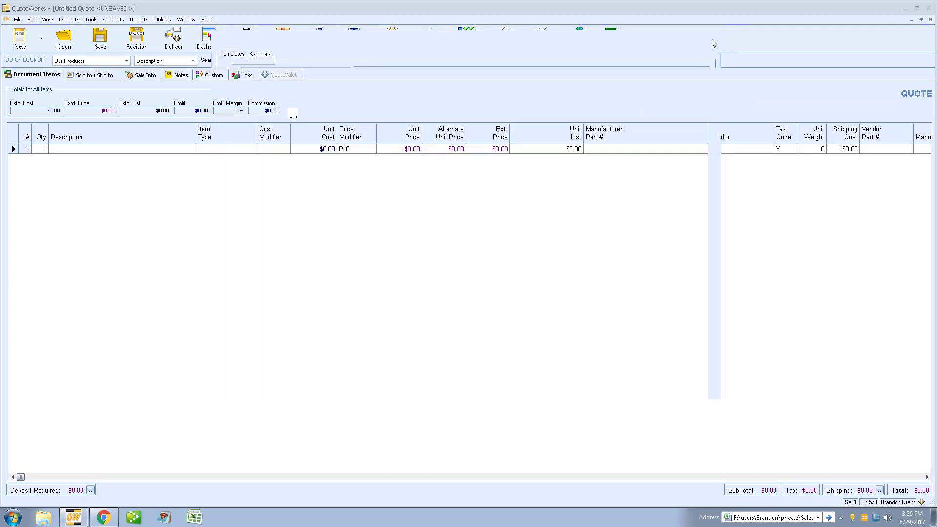
pyautogui.click(416, 149)
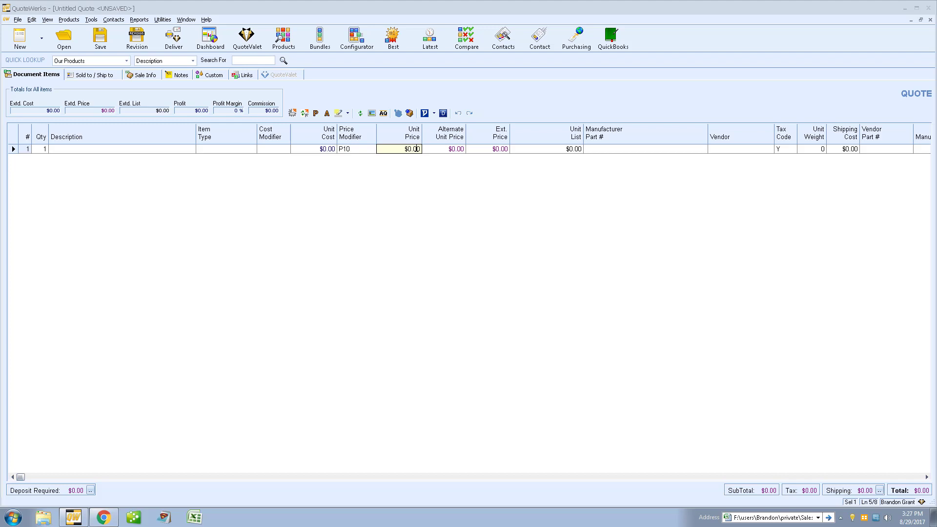
pyautogui.press('Return')
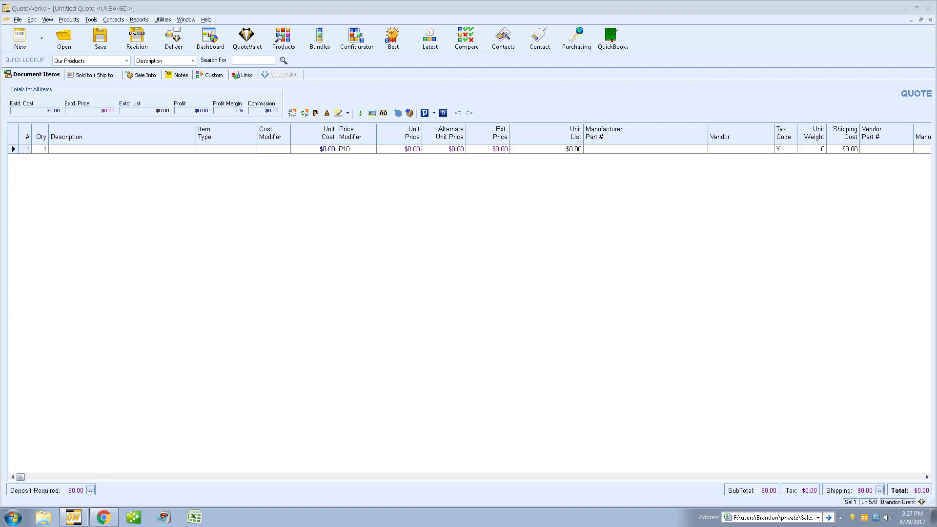